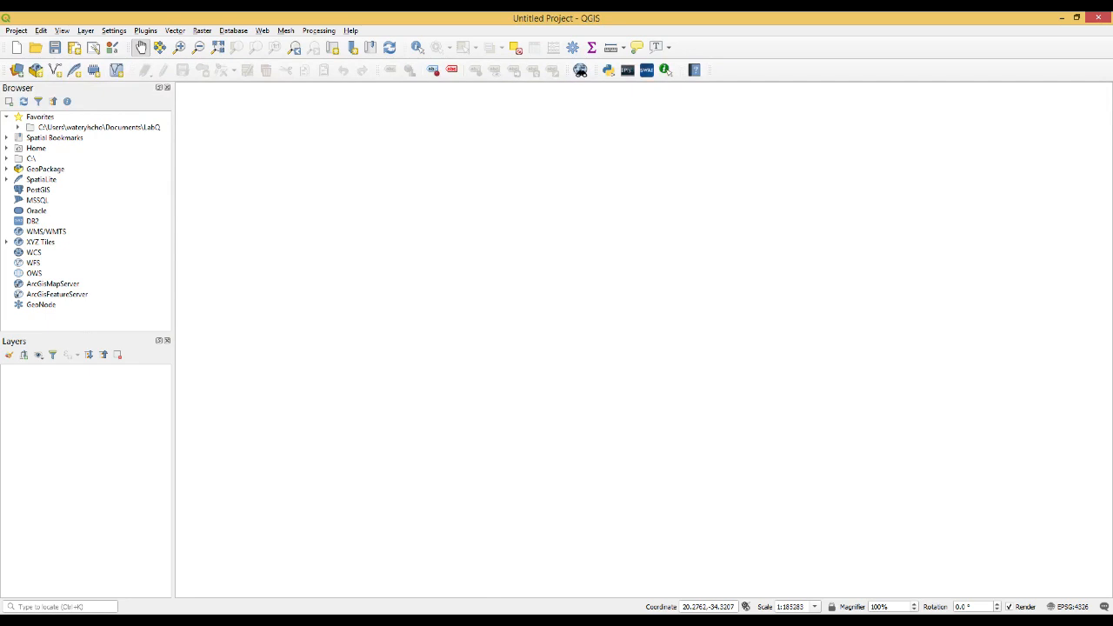
Step: Add the raster dataset all_conditions_simple.tif from the solution Lab3 folder to the project and zoom to its extent
{"action": "left_click", "coordinate": [16, 70]}
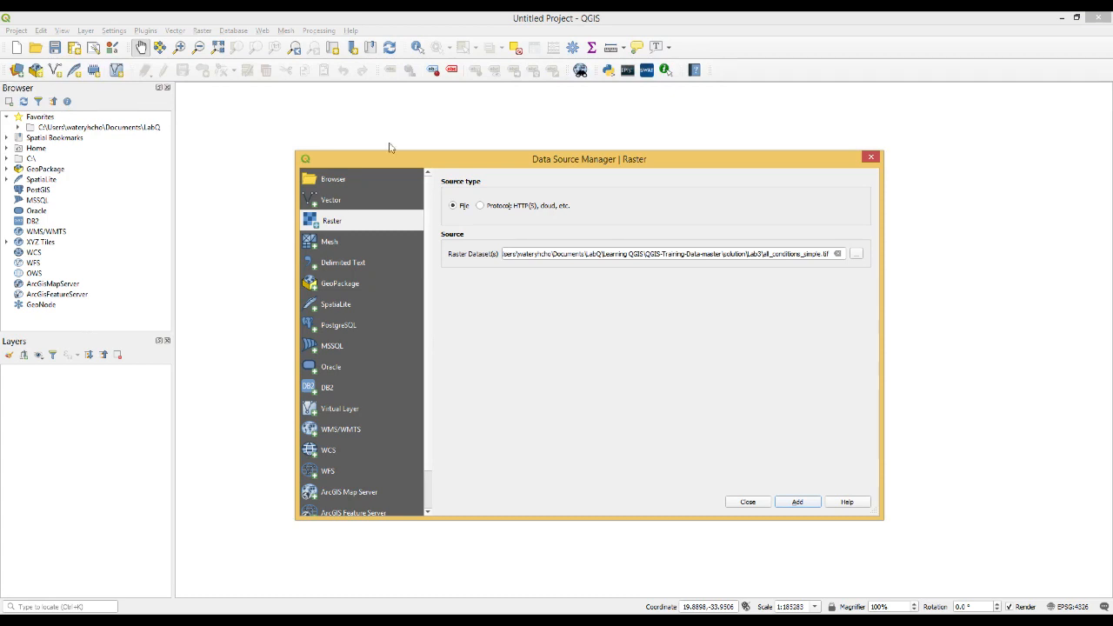
{"action": "left_click", "coordinate": [858, 254]}
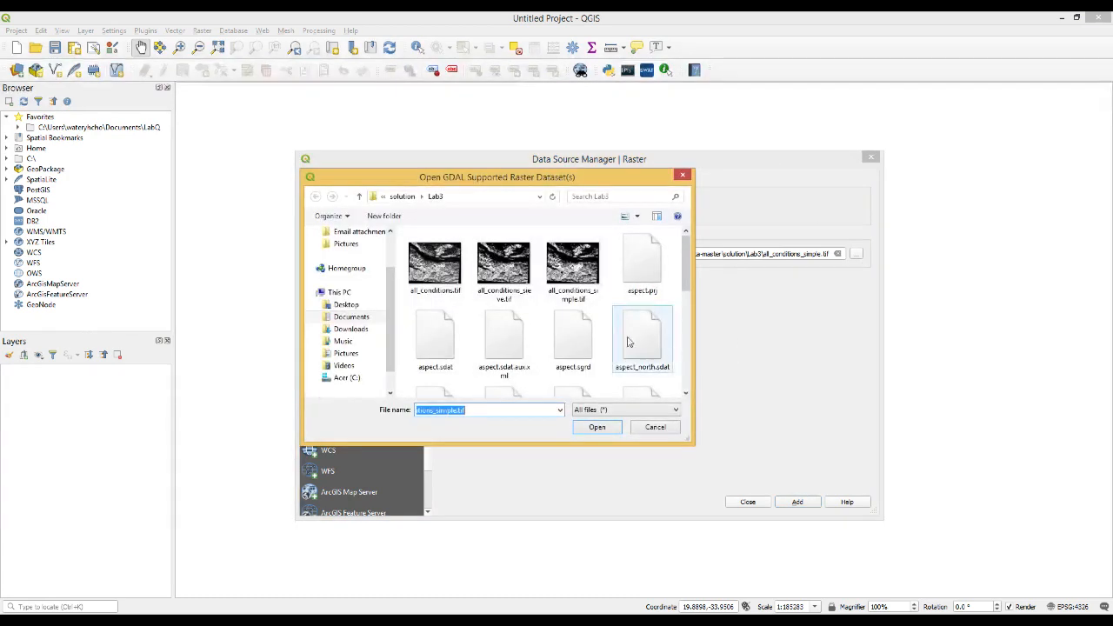
{"action": "double_click", "coordinate": [584, 268]}
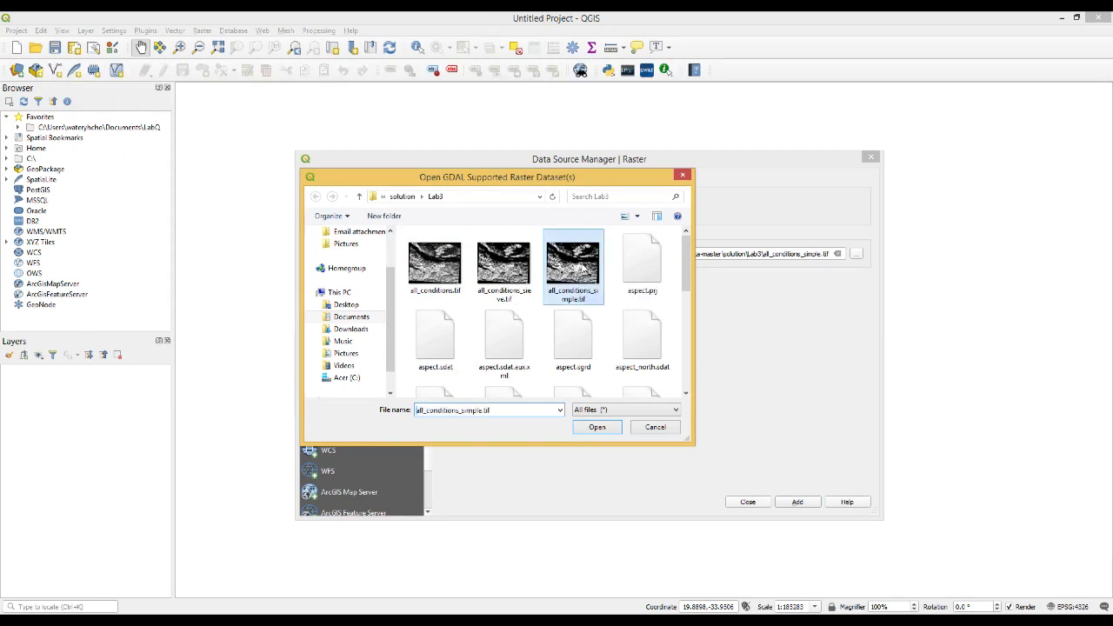
{"action": "left_click", "coordinate": [798, 502]}
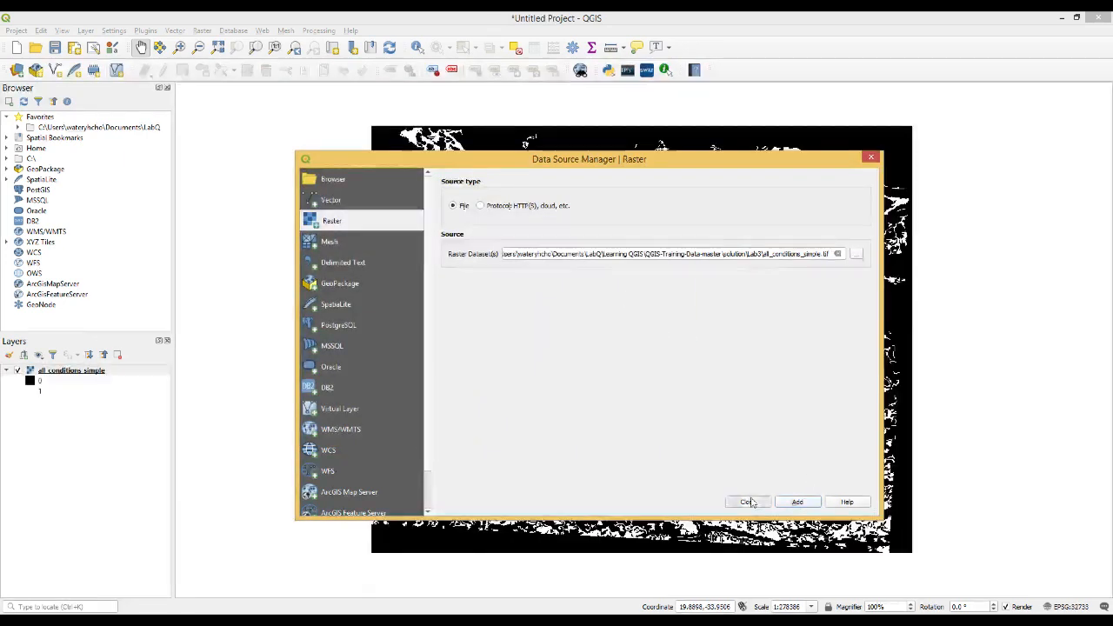
{"action": "left_click", "coordinate": [750, 502]}
{"action": "right_click", "coordinate": [87, 372]}
{"action": "left_click", "coordinate": [112, 377]}
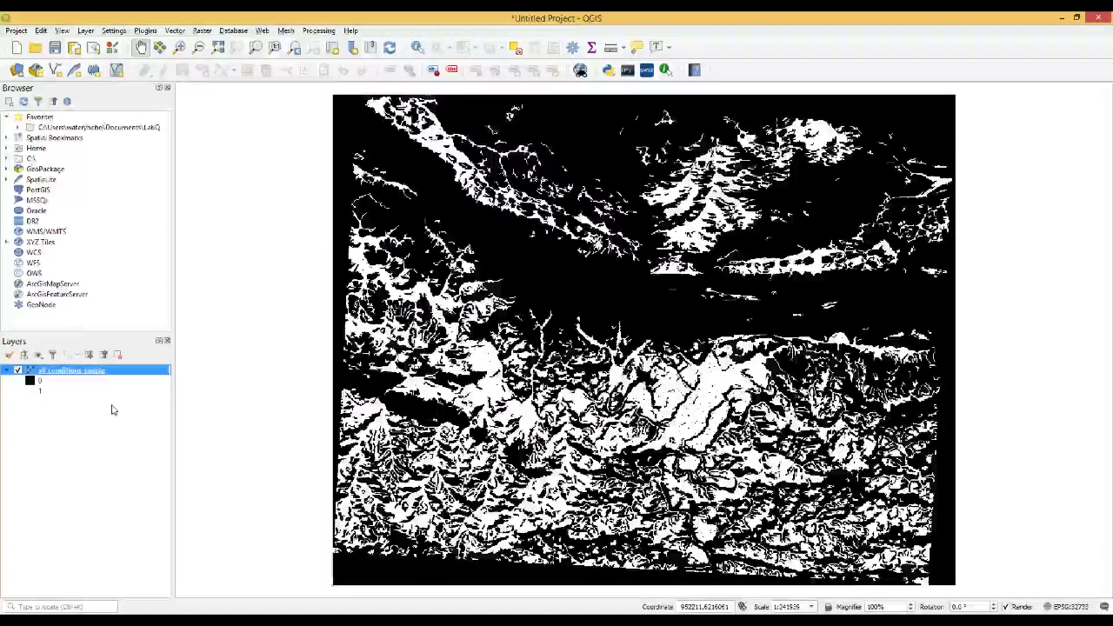
Step: Save the project as Lab3_conversions in the solution Lab3 folder
{"action": "left_click", "coordinate": [15, 30]}
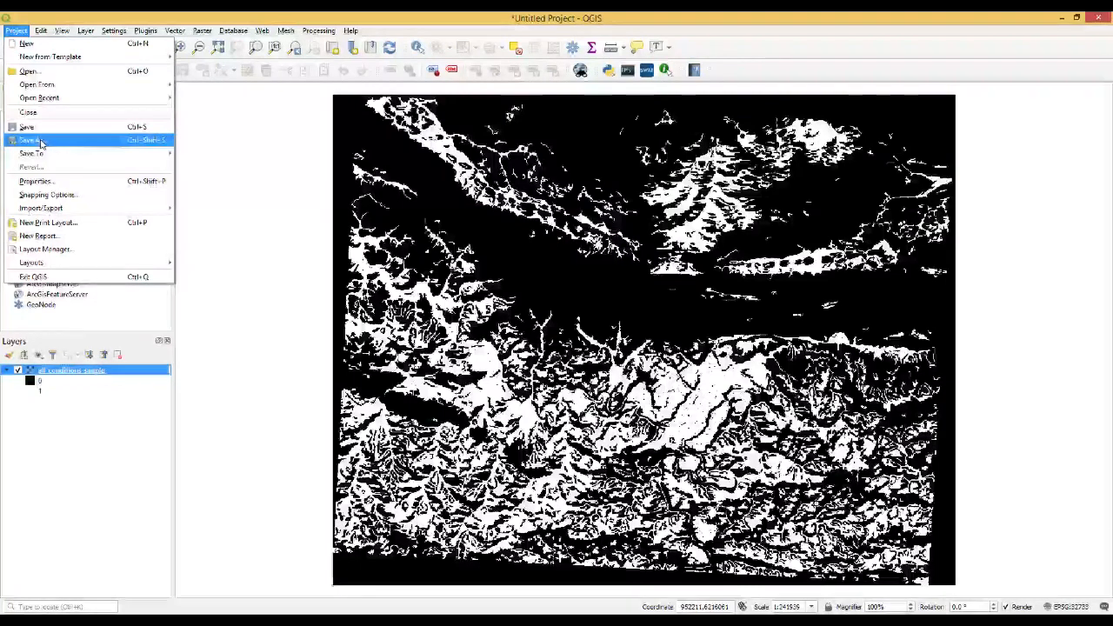
{"action": "left_click", "coordinate": [39, 141]}
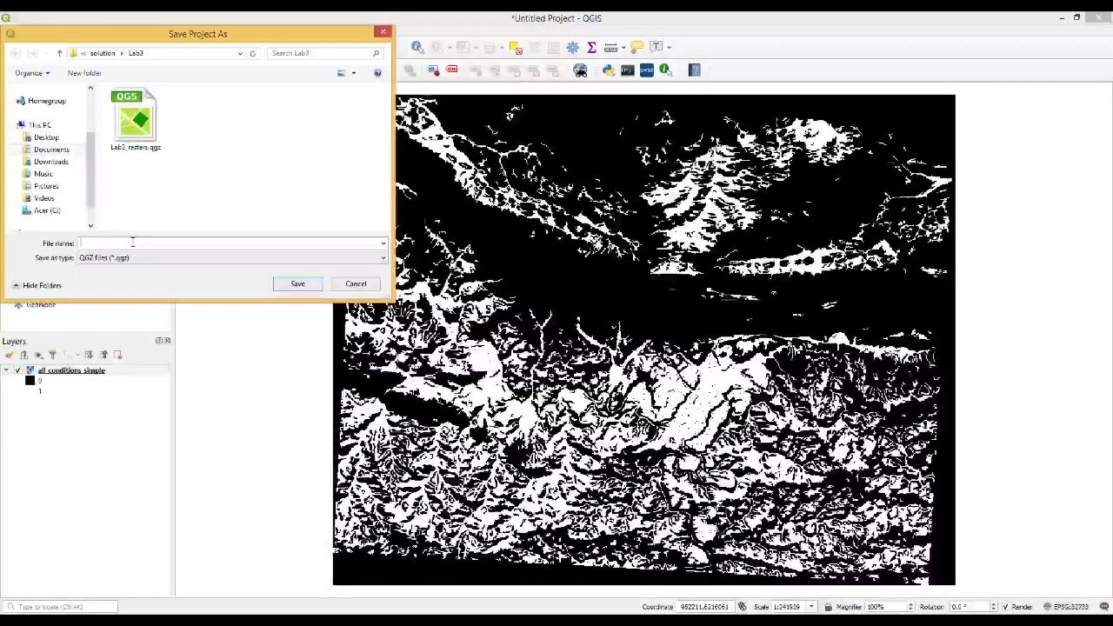
{"action": "type", "text": "Lab"}
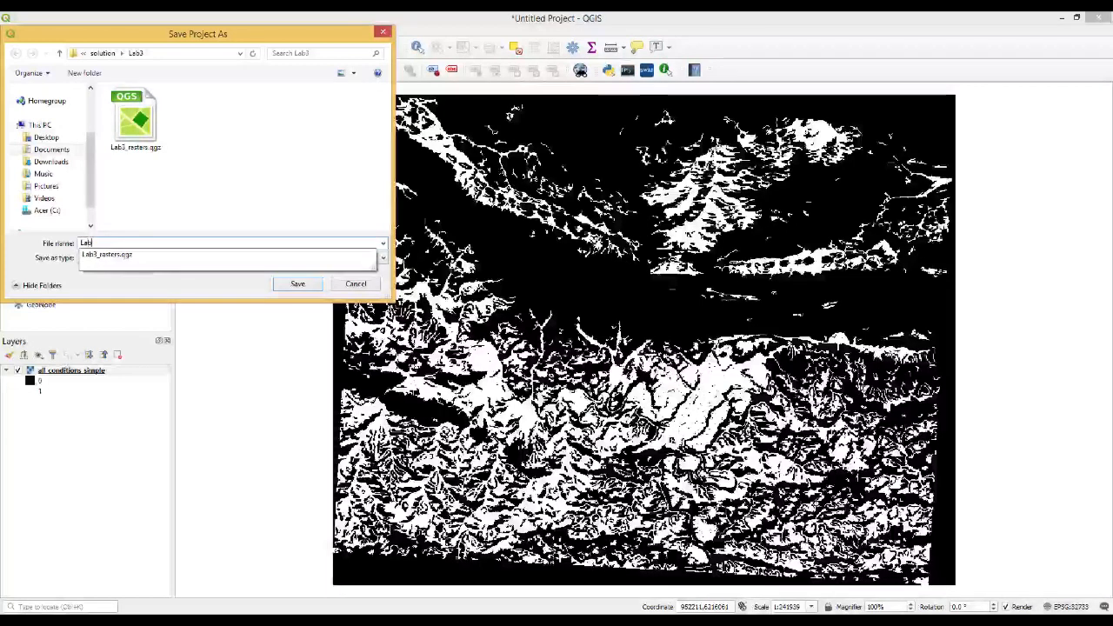
{"action": "type", "text": "3_convers"}
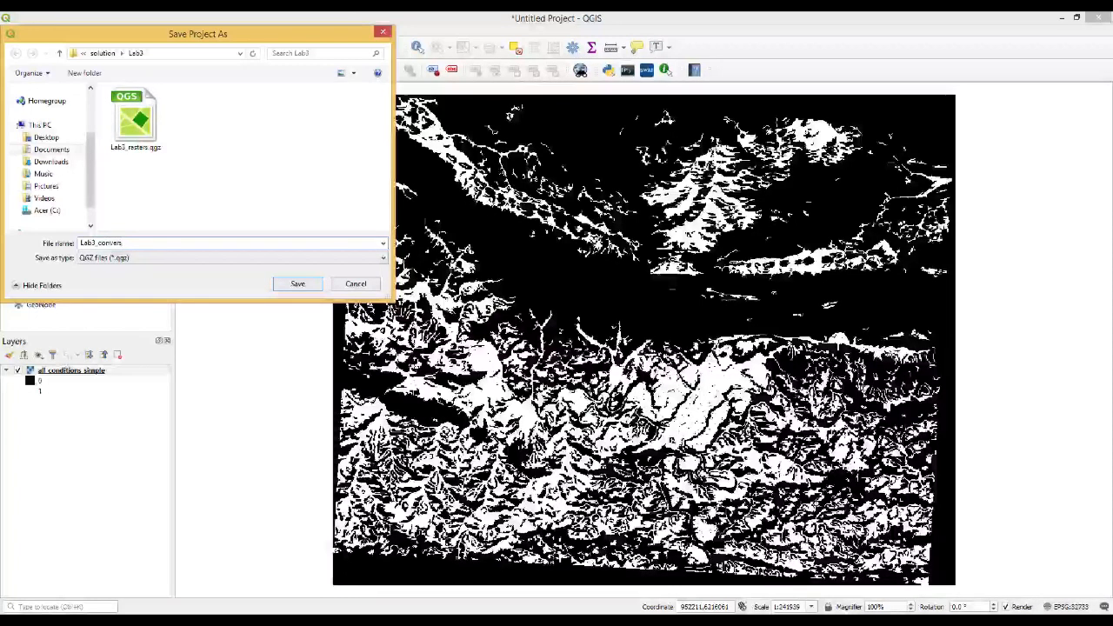
{"action": "type", "text": "ions"}
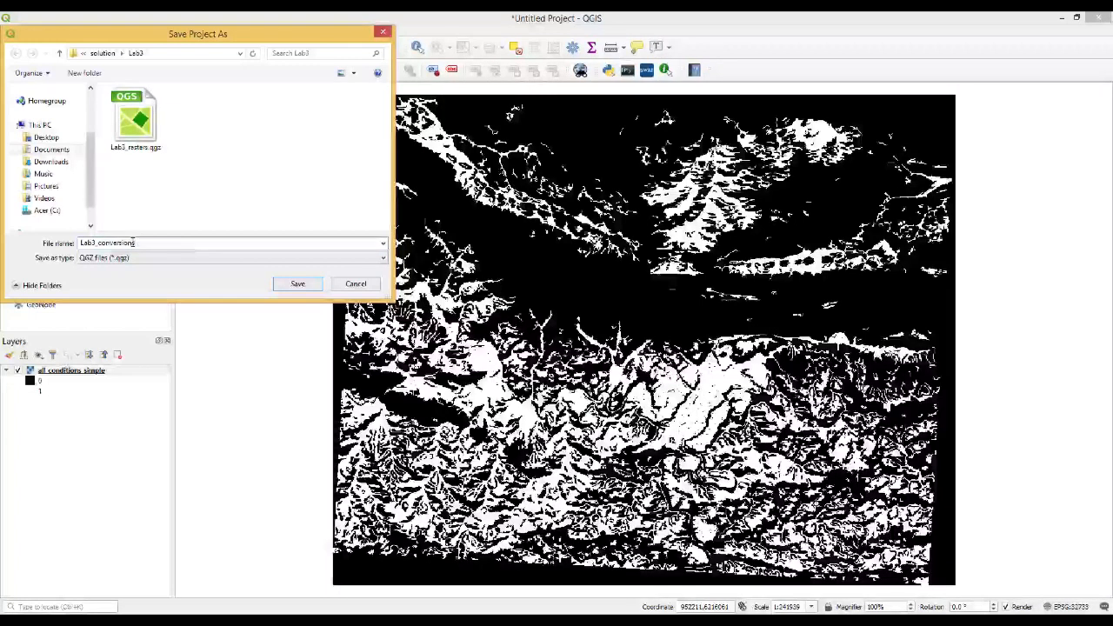
{"action": "left_click", "coordinate": [288, 285]}
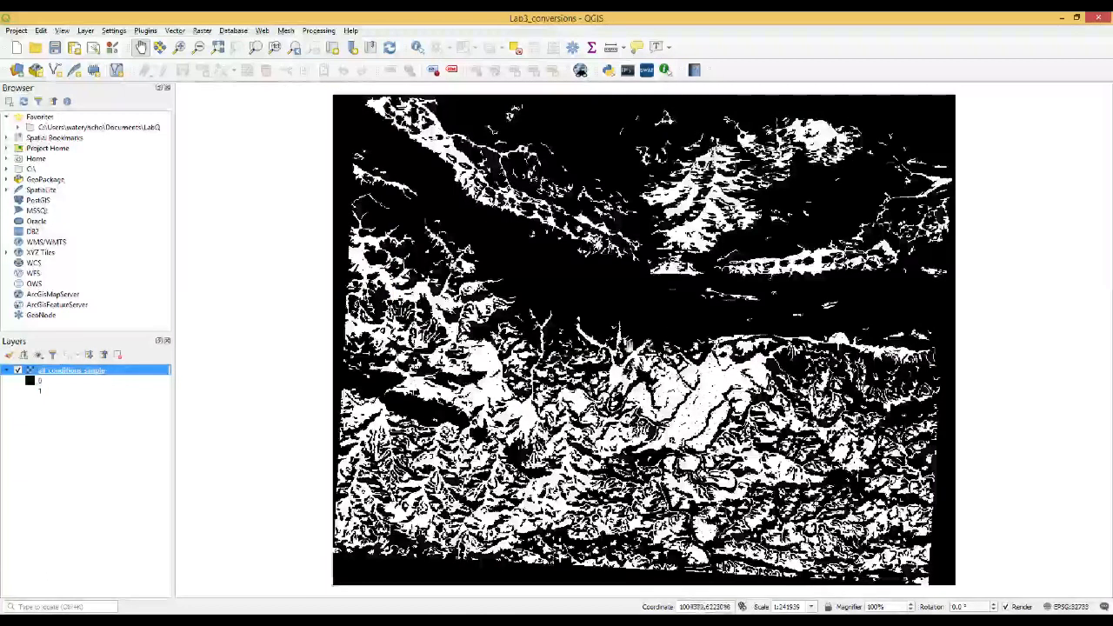
Step: Start a Polygonize (Raster to Vector) conversion of all_conditions_simple and name the field to create suitable
{"action": "left_click", "coordinate": [201, 31]}
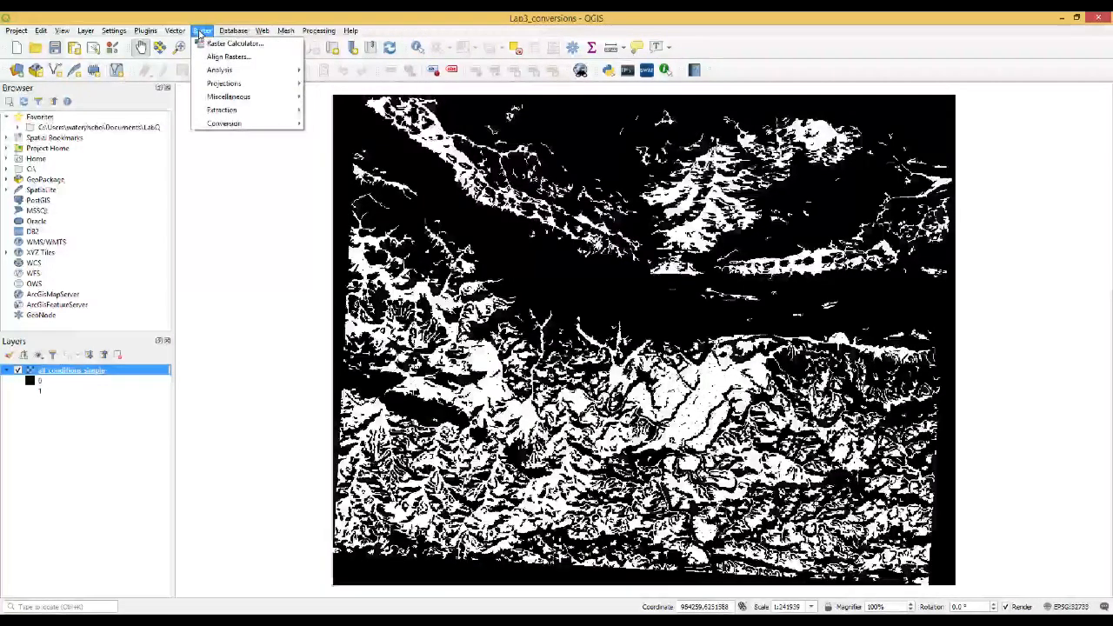
{"action": "mouse_move", "coordinate": [233, 124]}
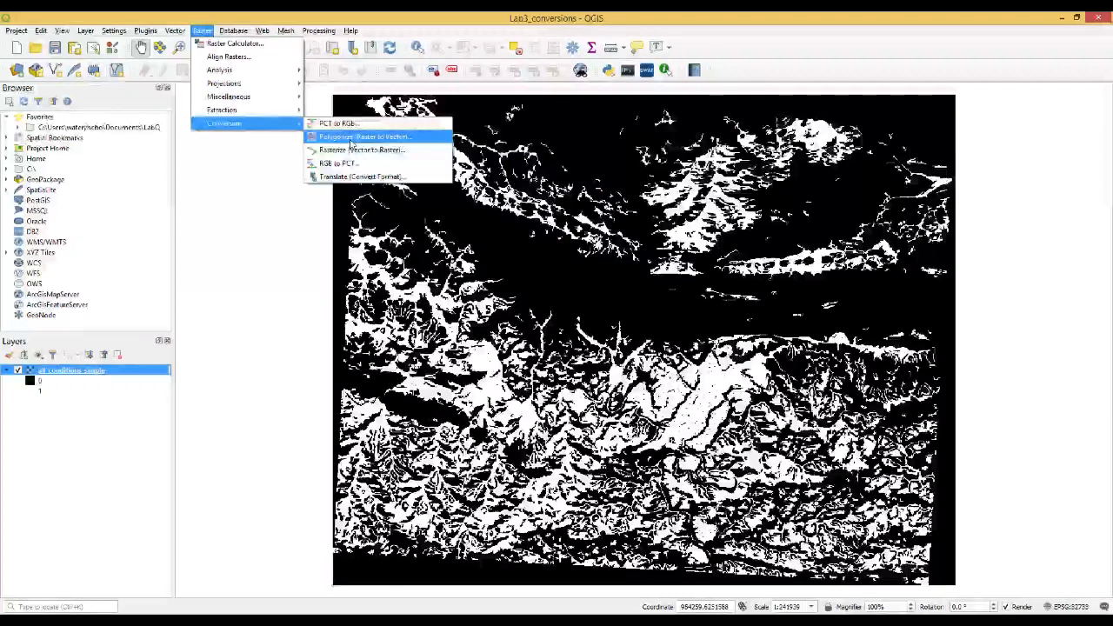
{"action": "left_click", "coordinate": [353, 139]}
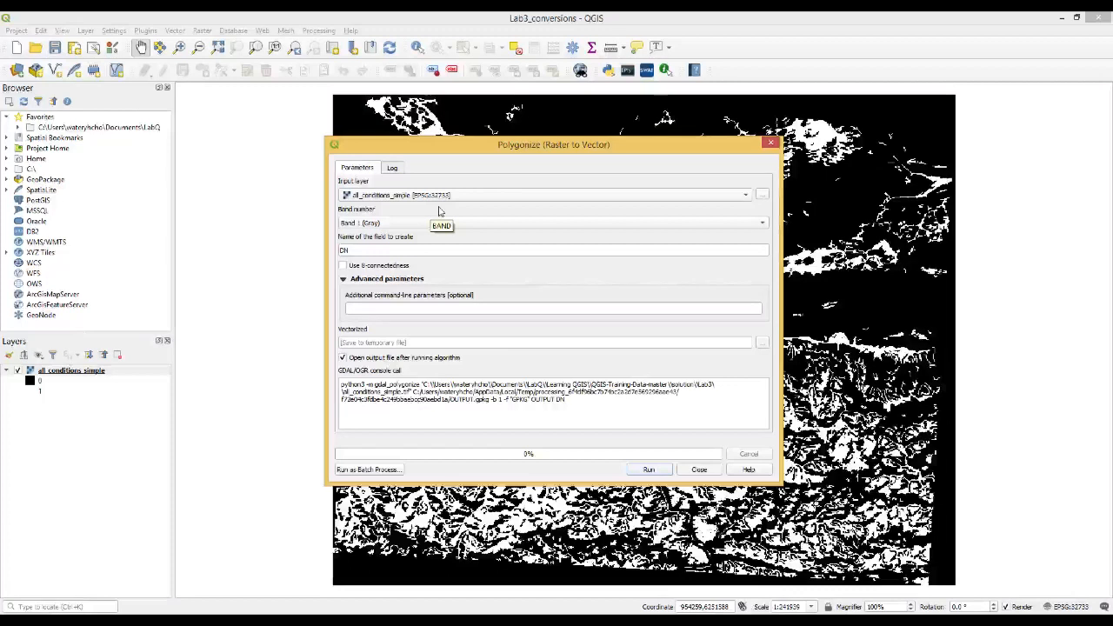
{"action": "left_click", "coordinate": [449, 249]}
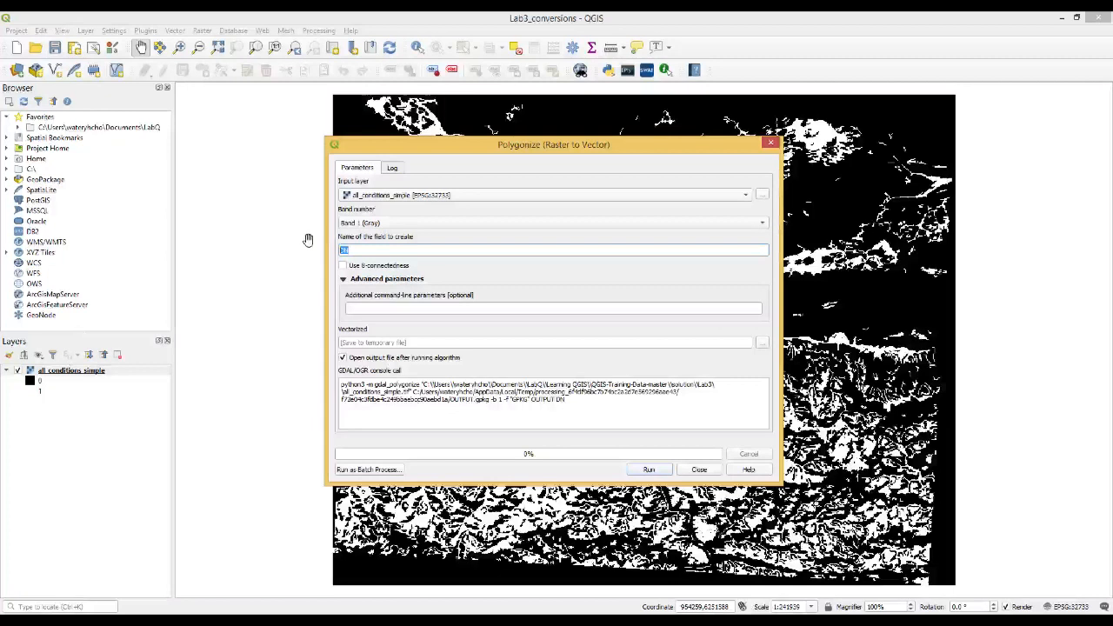
{"action": "type", "text": "suitabl"}
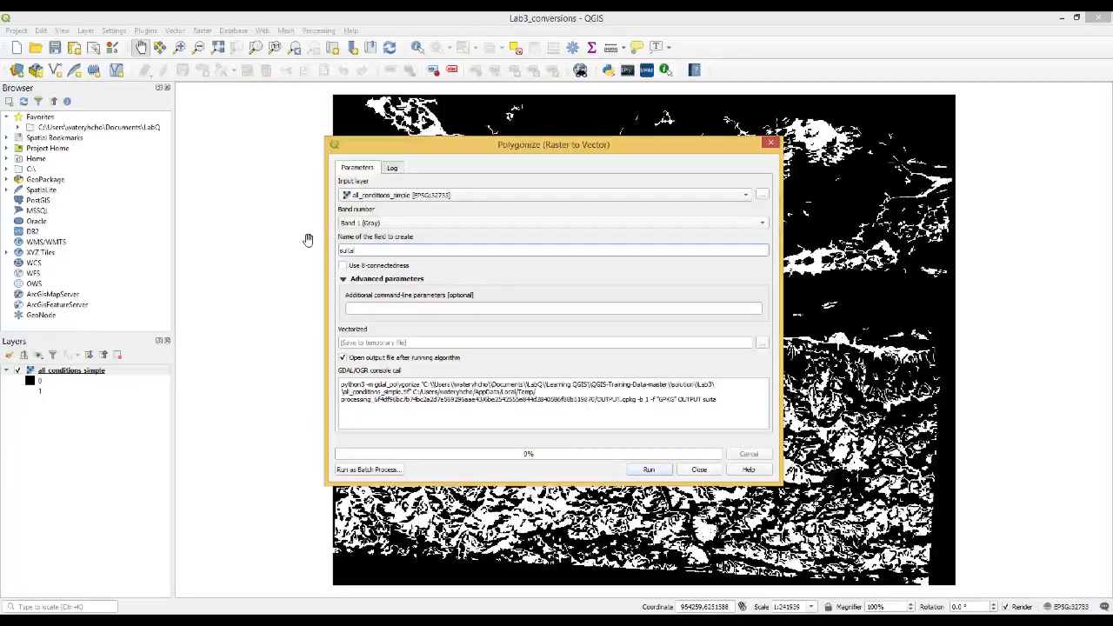
{"action": "type", "text": "e"}
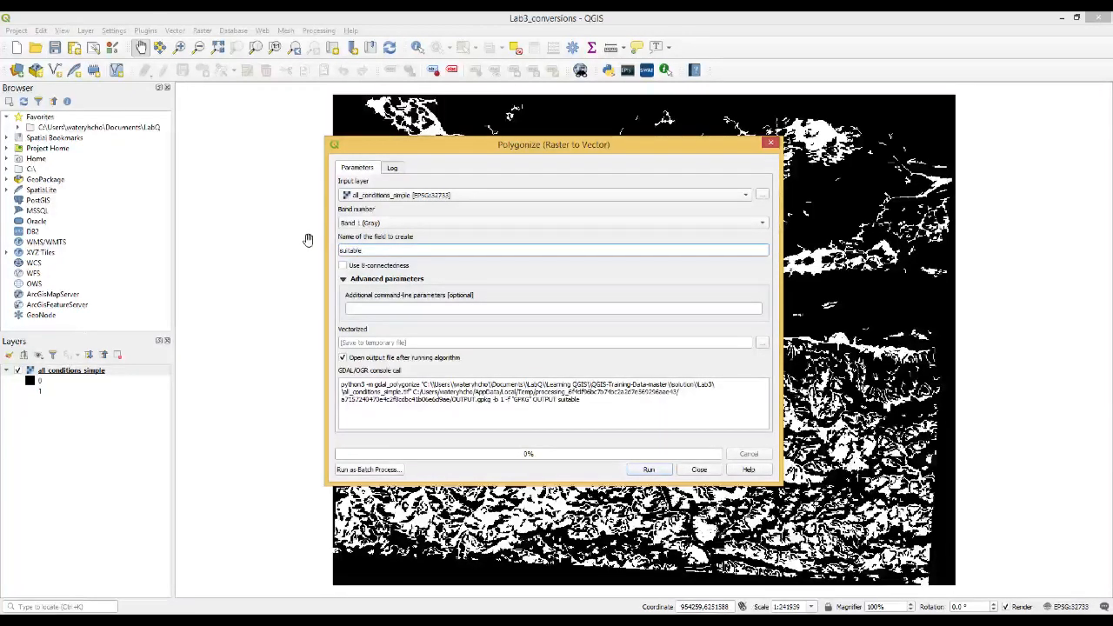
{"action": "left_click", "coordinate": [514, 282]}
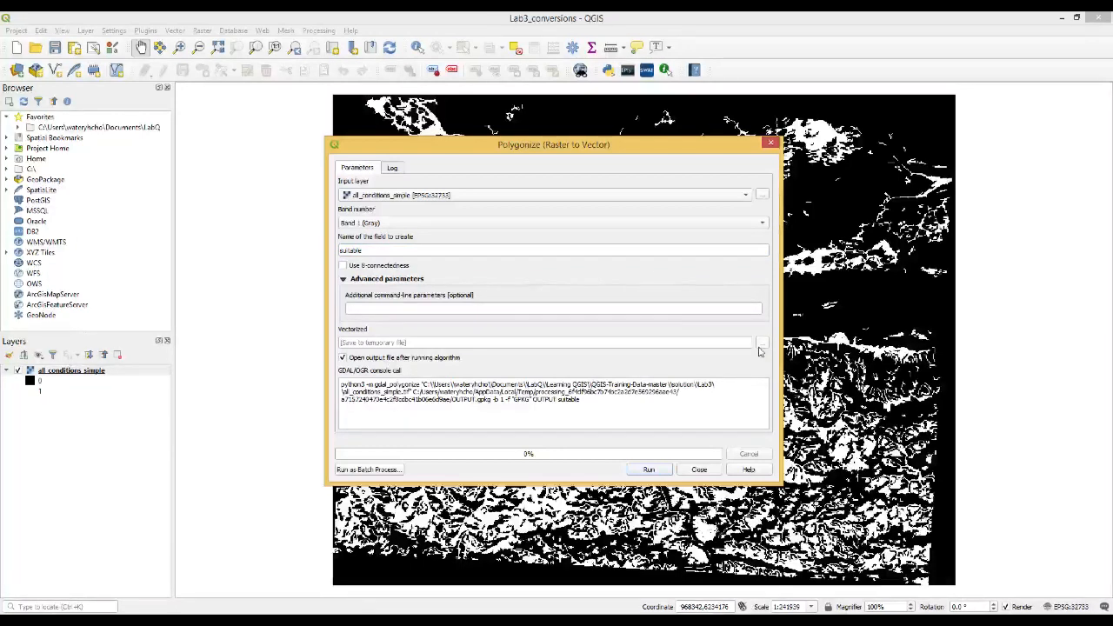
Step: Set the vectorized output to the shapefile all_terrain in the Lab3 folder and run the Polygonize conversion
{"action": "left_click", "coordinate": [762, 344]}
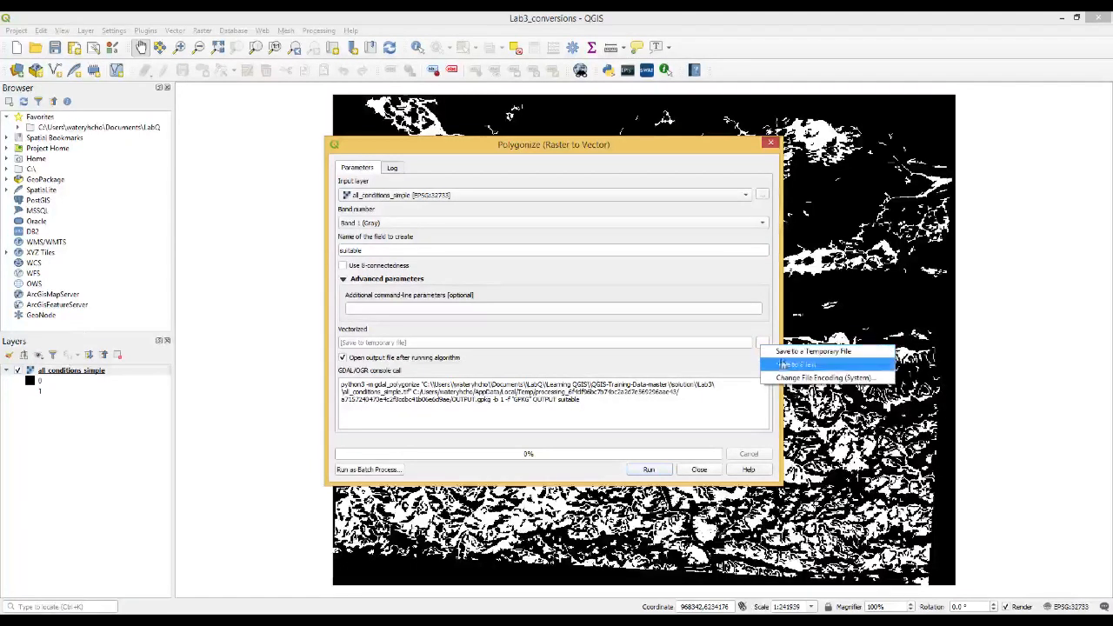
{"action": "left_click", "coordinate": [792, 364]}
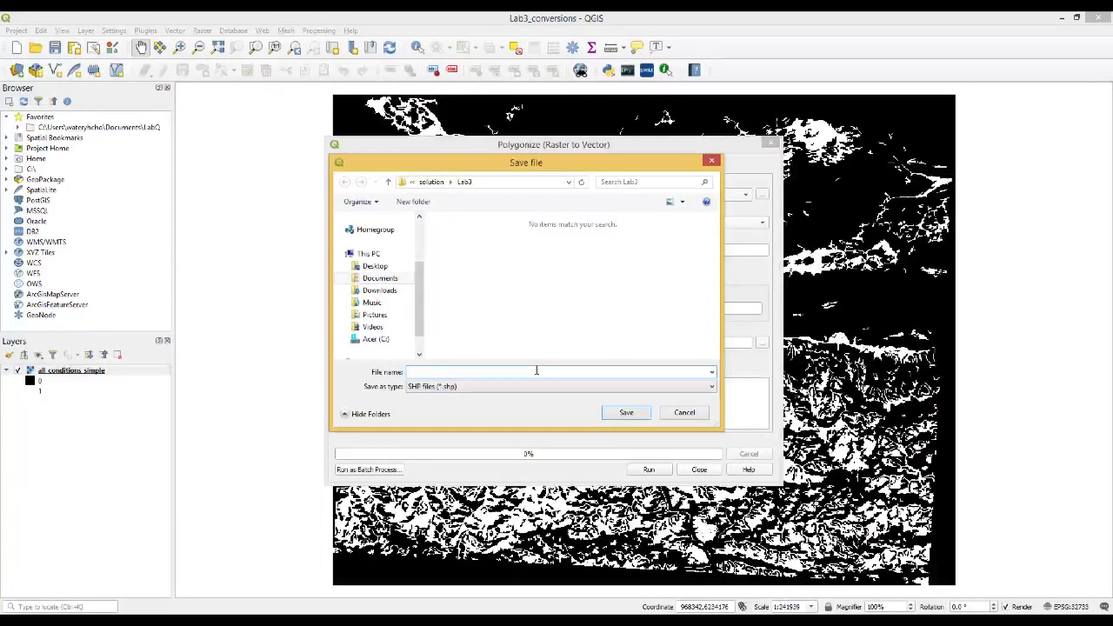
{"action": "type", "text": "al"}
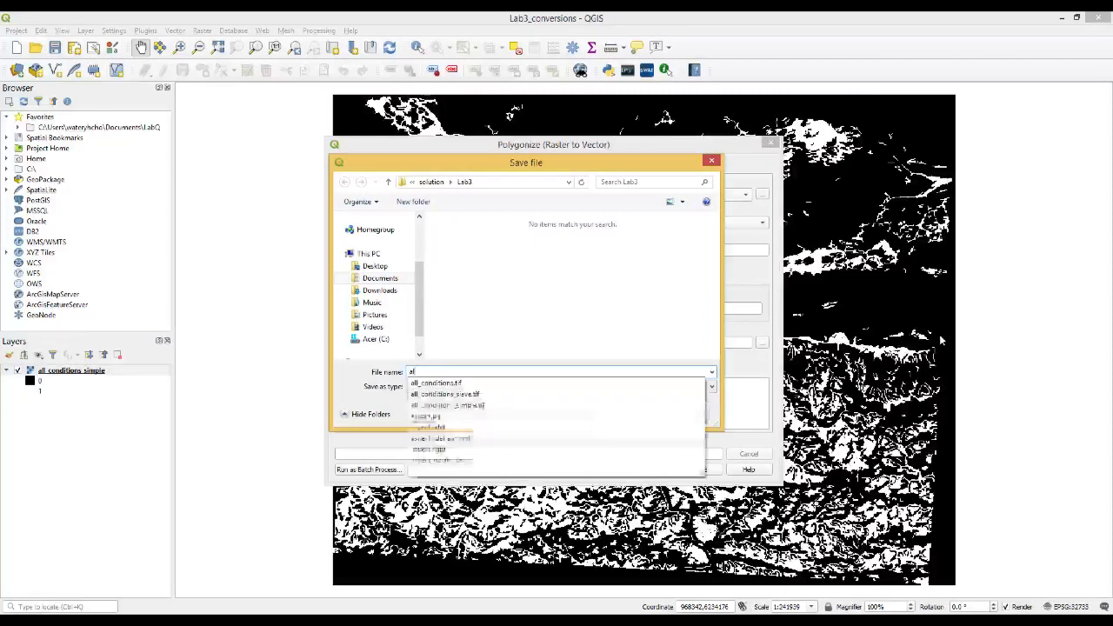
{"action": "type", "text": "l terrain"}
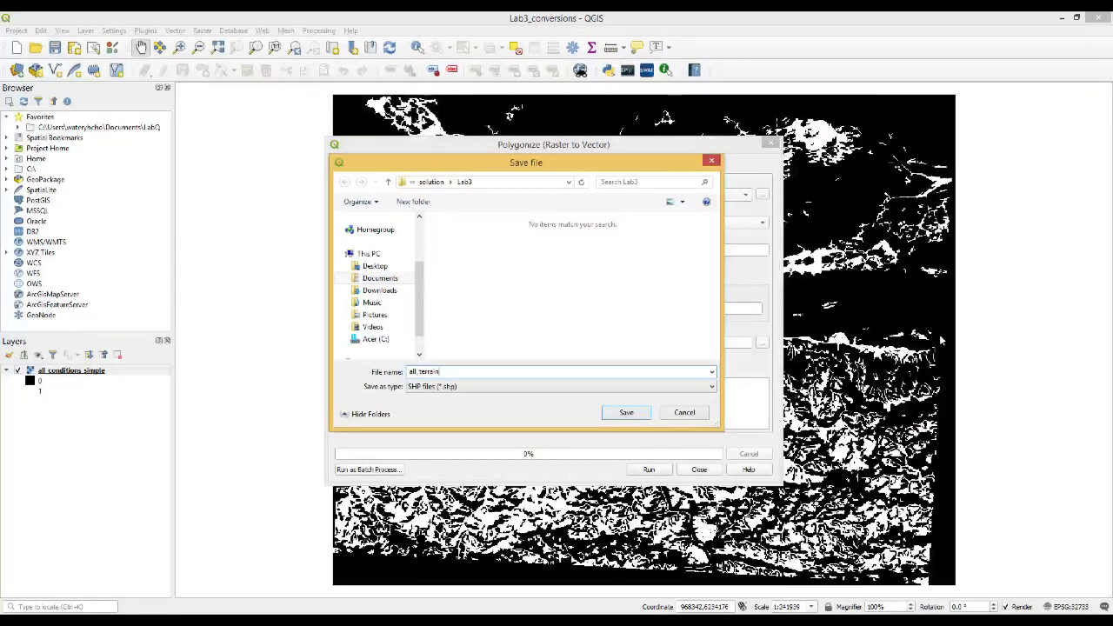
{"action": "left_click", "coordinate": [630, 412]}
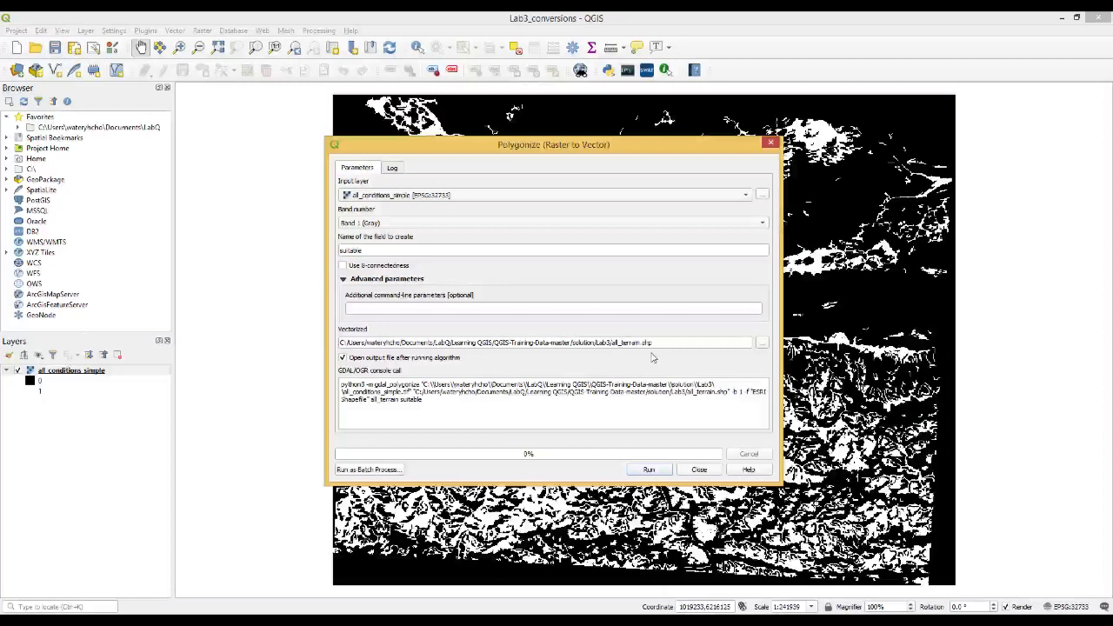
{"action": "left_click", "coordinate": [665, 470]}
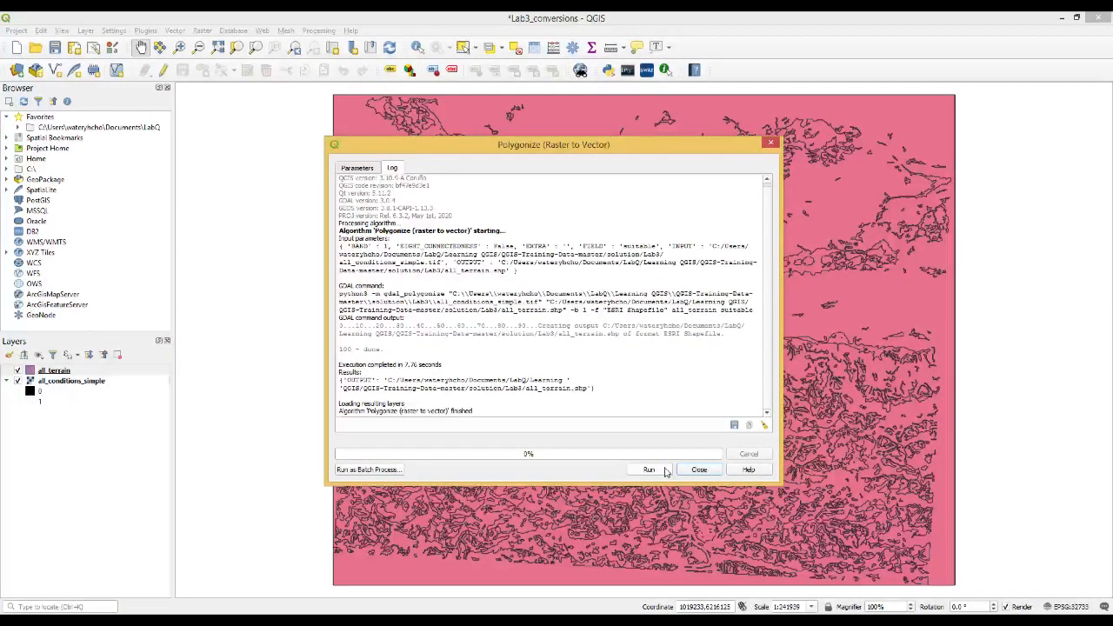
{"action": "left_click", "coordinate": [700, 470]}
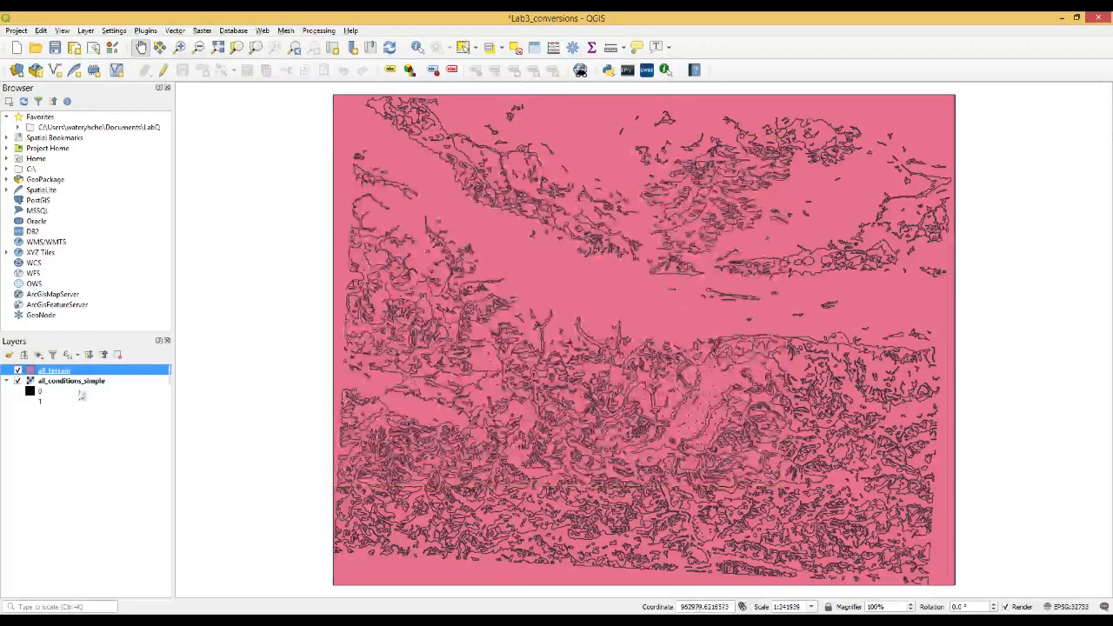
Step: Compare the all_terrain polygons with the all_conditions_simple raster by toggling the visibility of both layers
{"action": "left_click", "coordinate": [17, 370]}
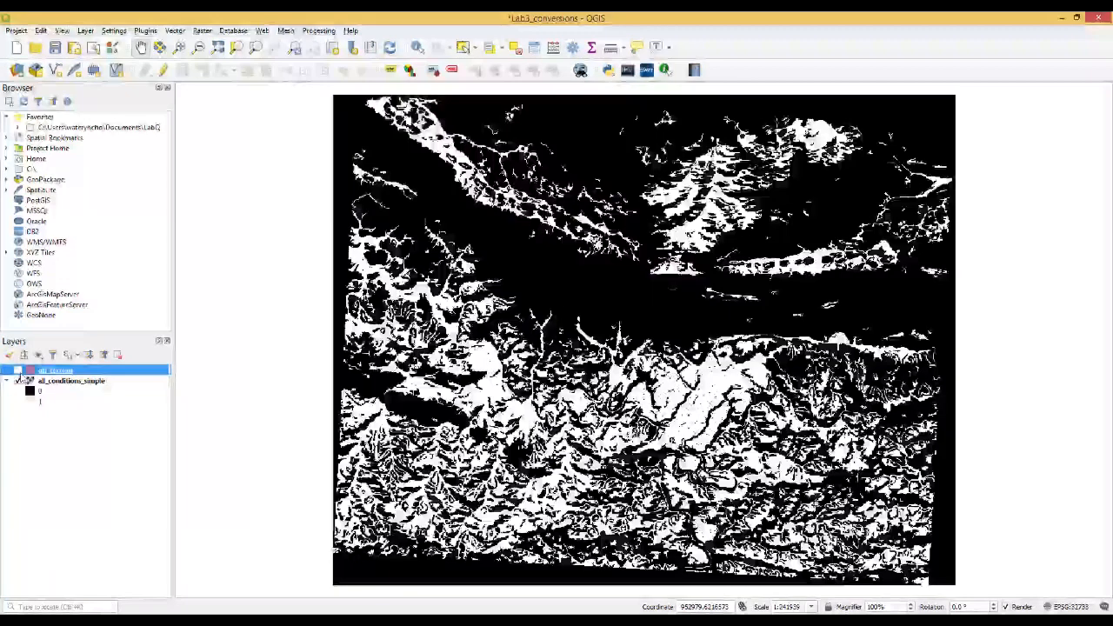
{"action": "left_click", "coordinate": [17, 370]}
{"action": "left_click", "coordinate": [17, 381]}
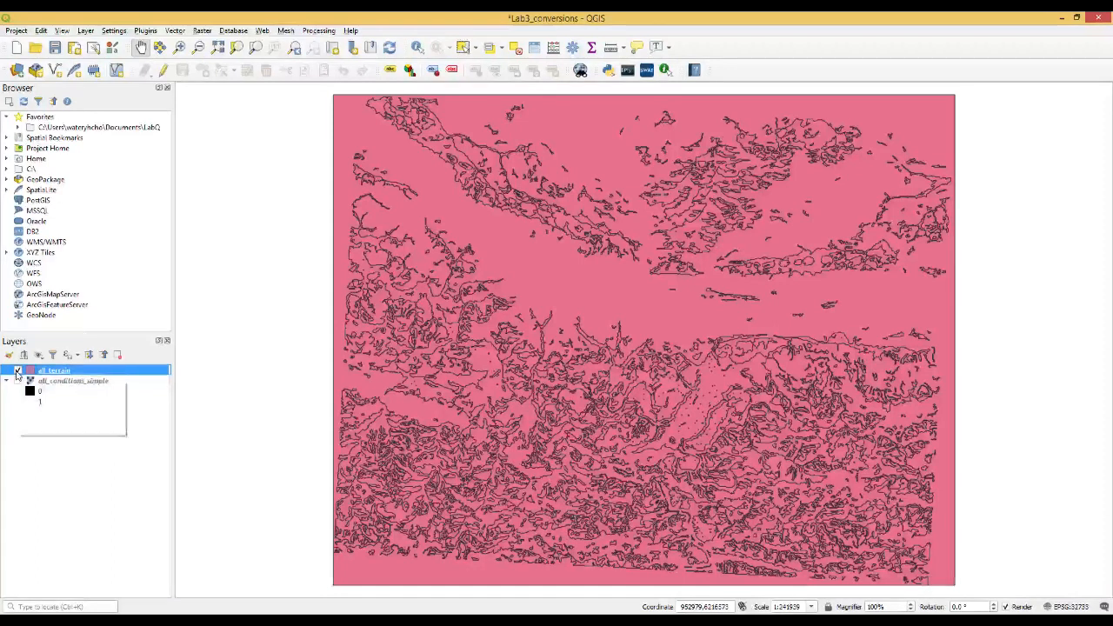
{"action": "left_click", "coordinate": [17, 370]}
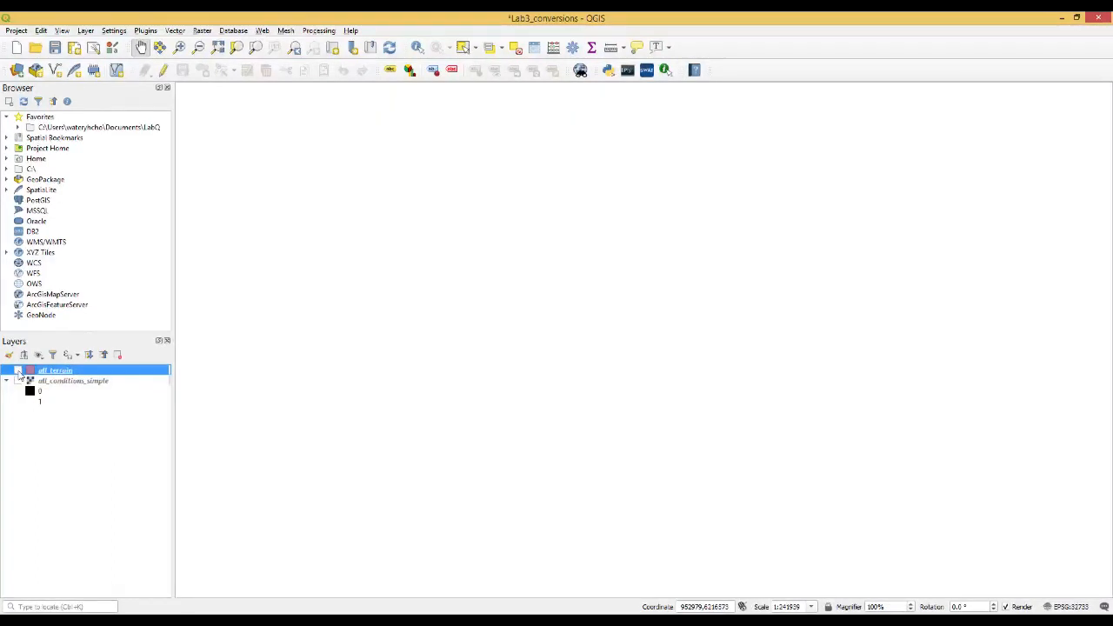
{"action": "left_click", "coordinate": [18, 370]}
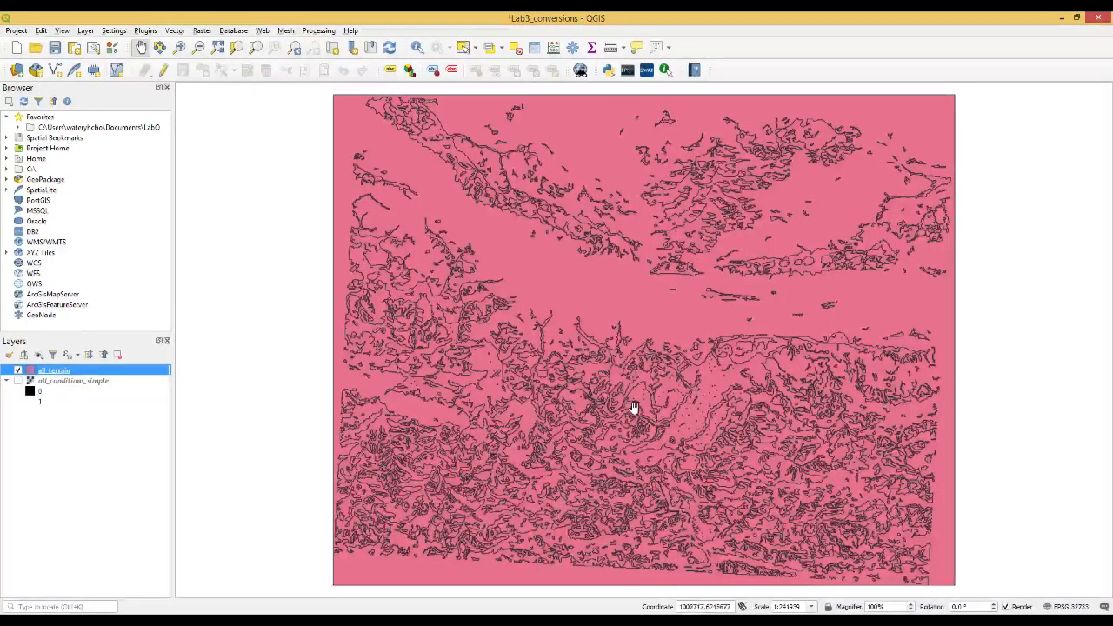
{"action": "left_click", "coordinate": [18, 382]}
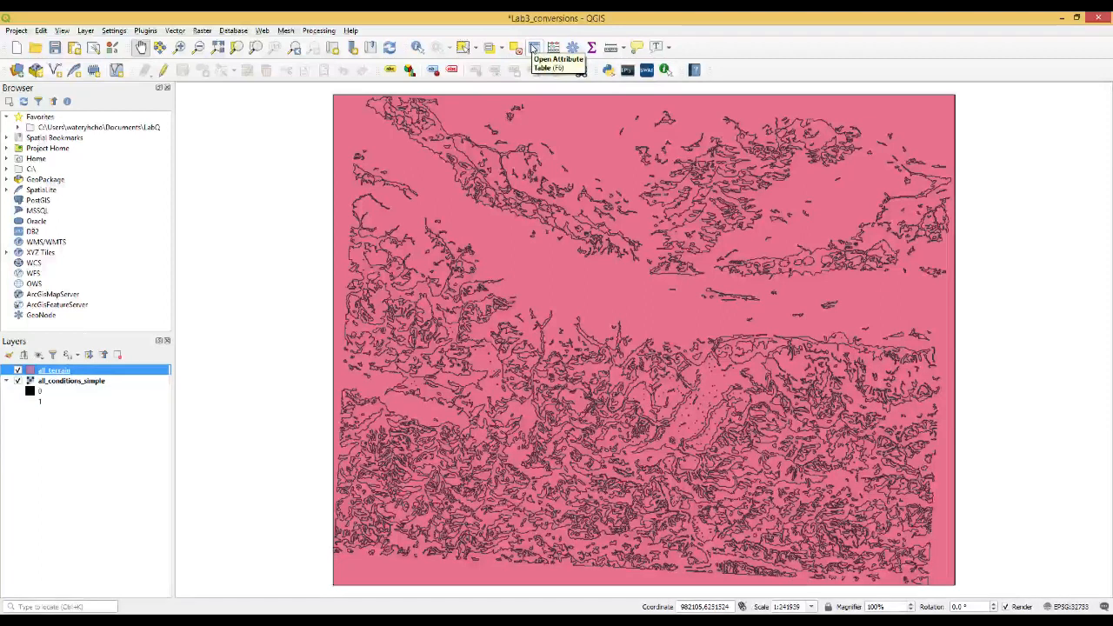
Step: Examine the values of the suitable field in the attribute table of the all_terrain layer
{"action": "left_click", "coordinate": [533, 48]}
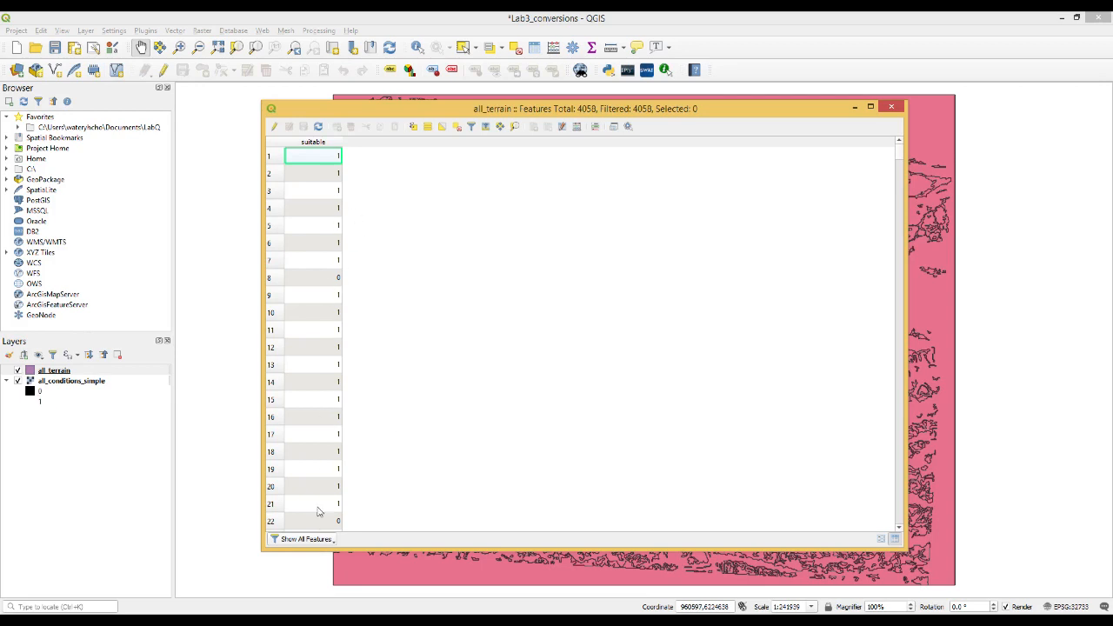
{"action": "left_click_drag", "start_coordinate": [898, 165], "coordinate": [897, 129]}
{"action": "left_click", "coordinate": [892, 108]}
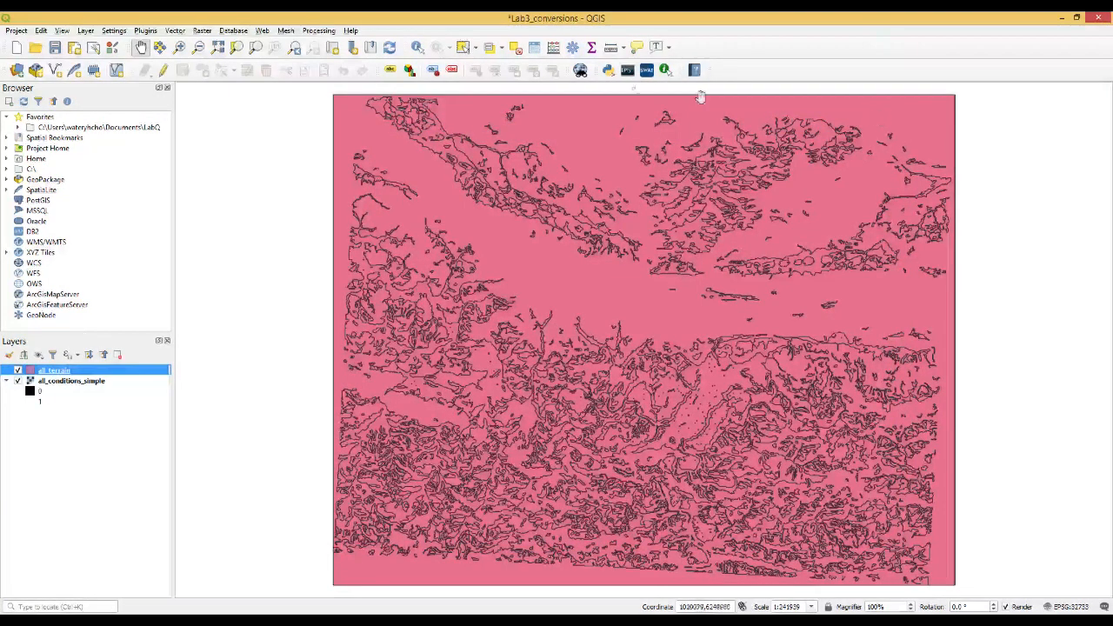
{"action": "left_click", "coordinate": [535, 48]}
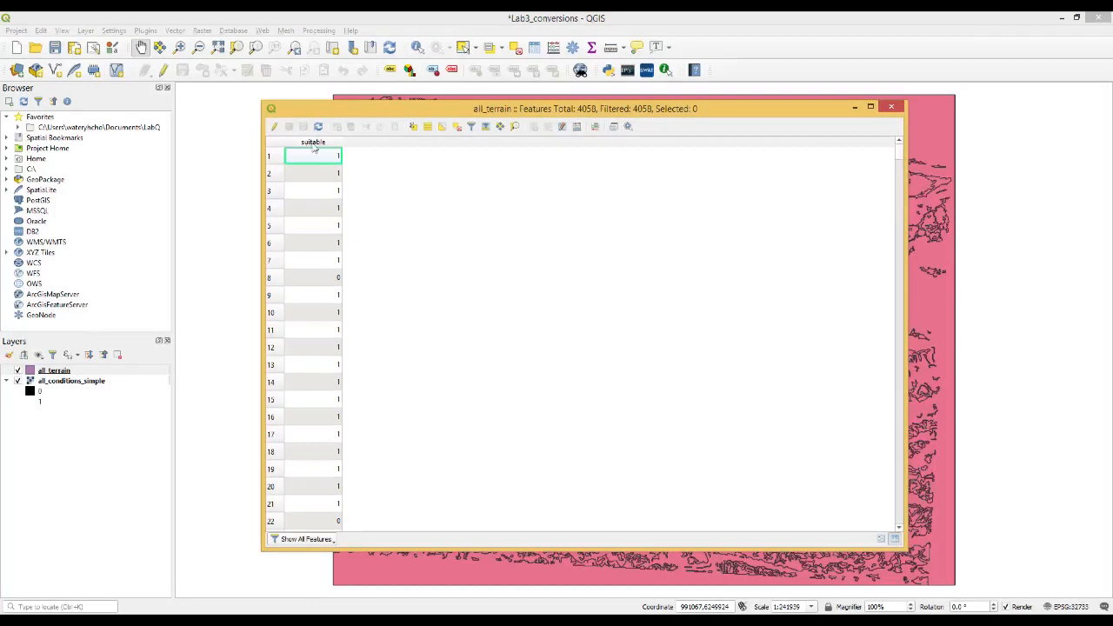
{"action": "left_click", "coordinate": [892, 107]}
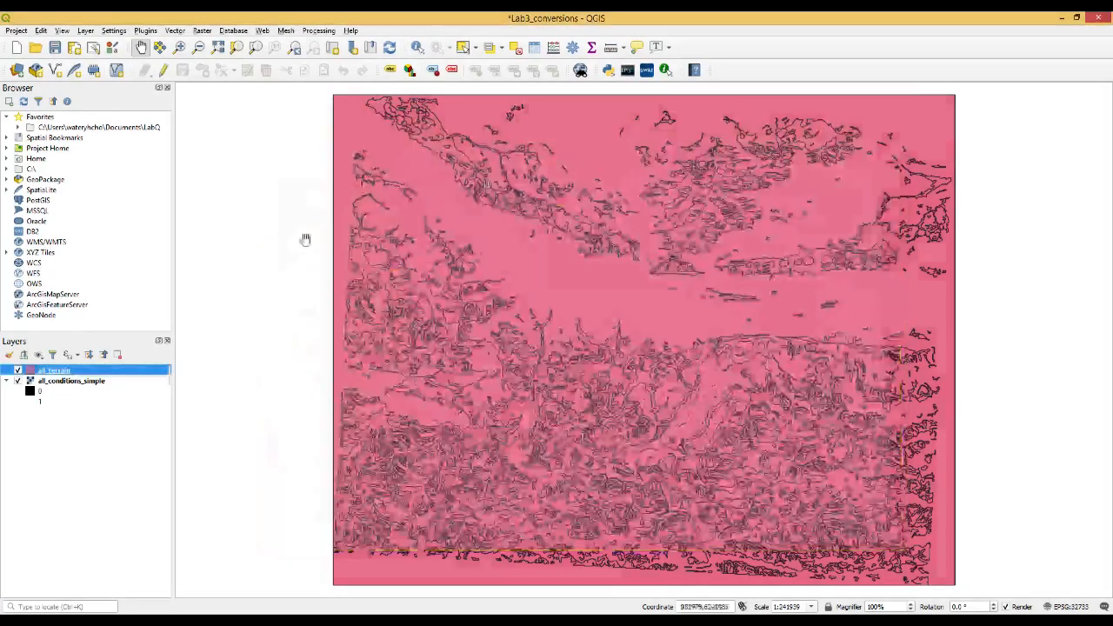
Step: Filter the all_terrain layer with the expression "suitable" = 1 and hide the all_conditions_simple raster
{"action": "right_click", "coordinate": [63, 372]}
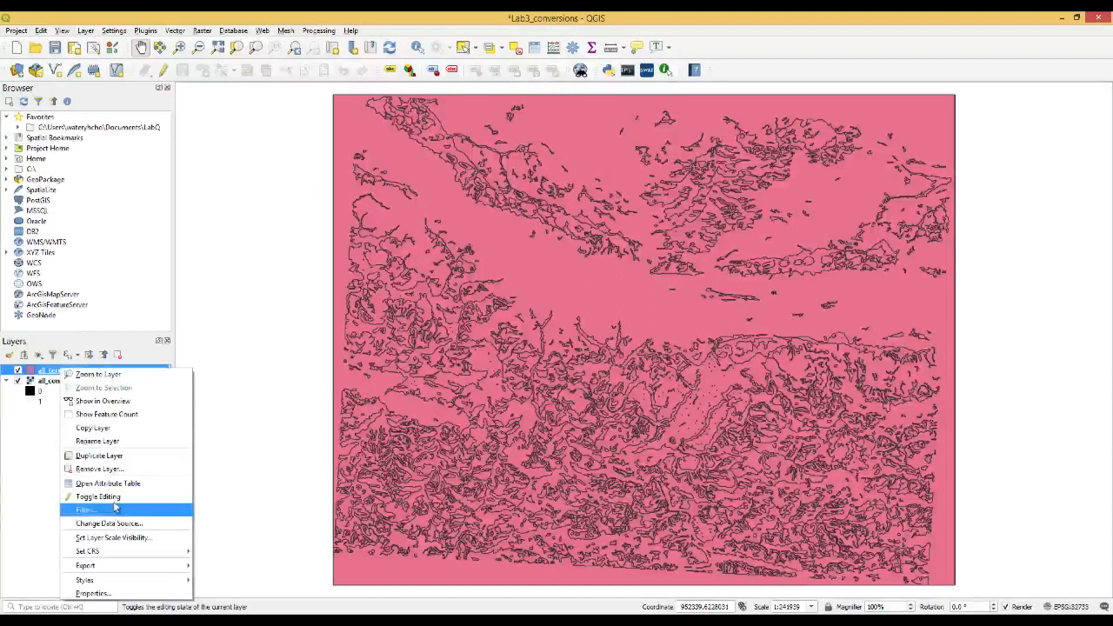
{"action": "left_click", "coordinate": [116, 594]}
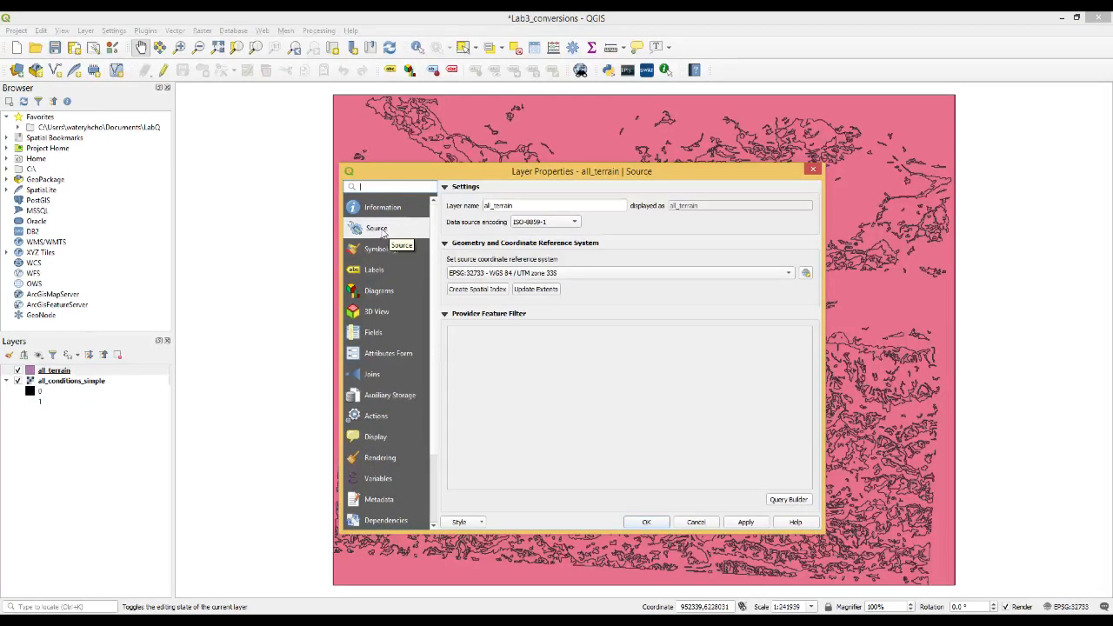
{"action": "left_click", "coordinate": [801, 502]}
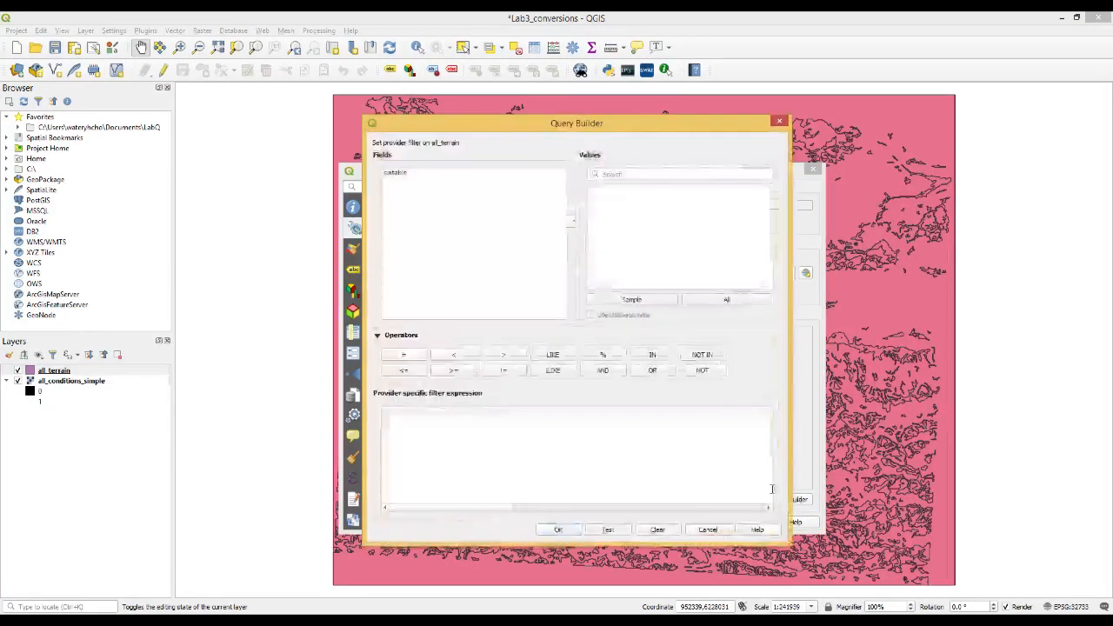
{"action": "double_click", "coordinate": [394, 173]}
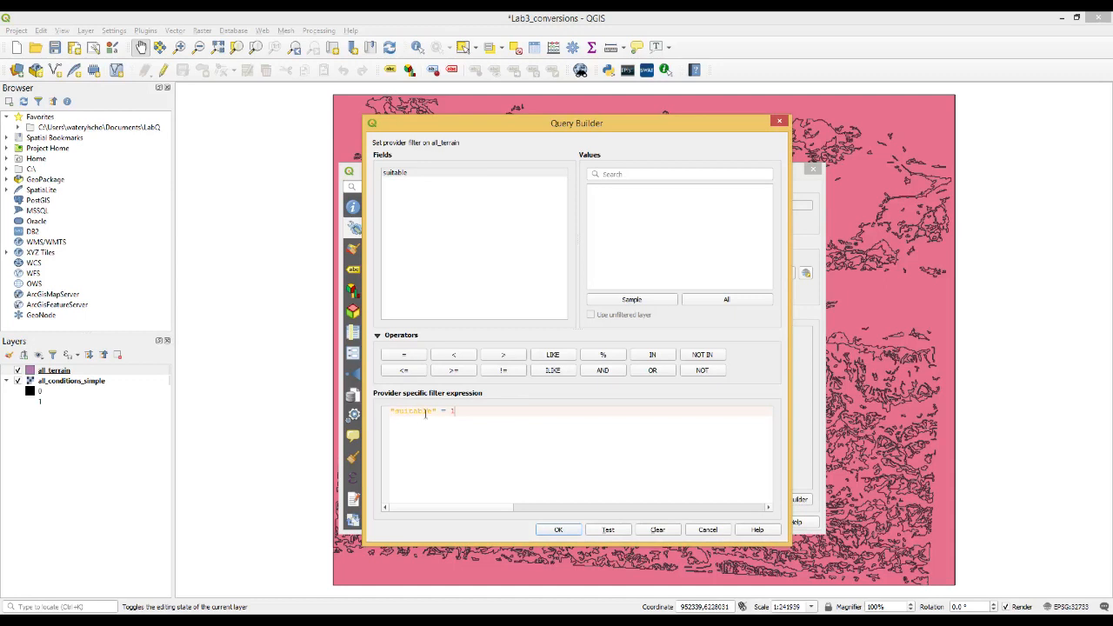
{"action": "left_click", "coordinate": [564, 532]}
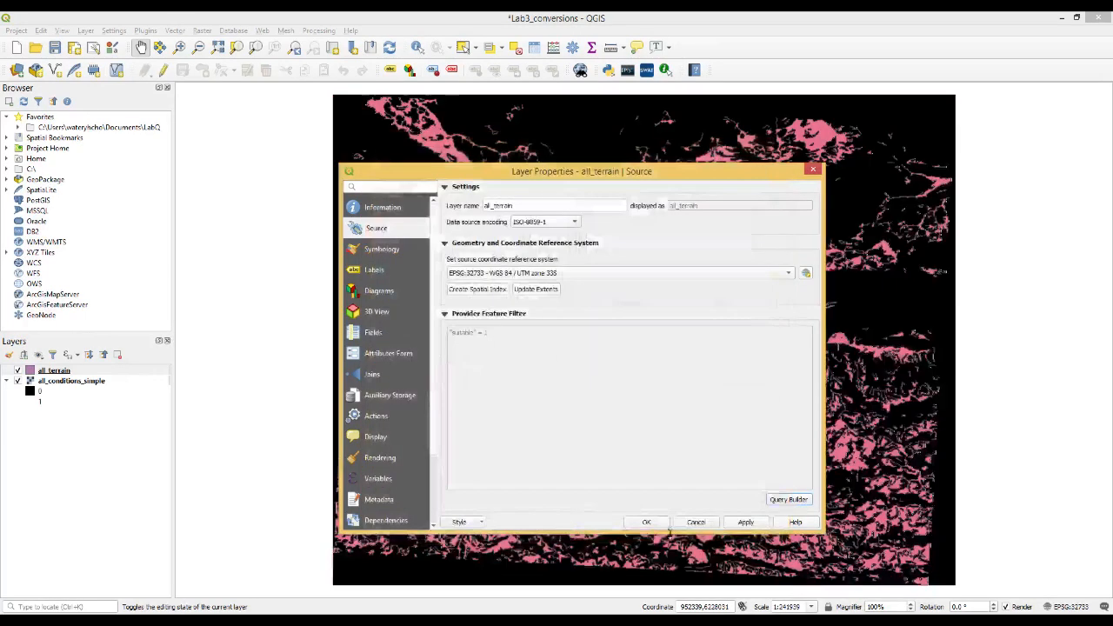
{"action": "left_click", "coordinate": [744, 523]}
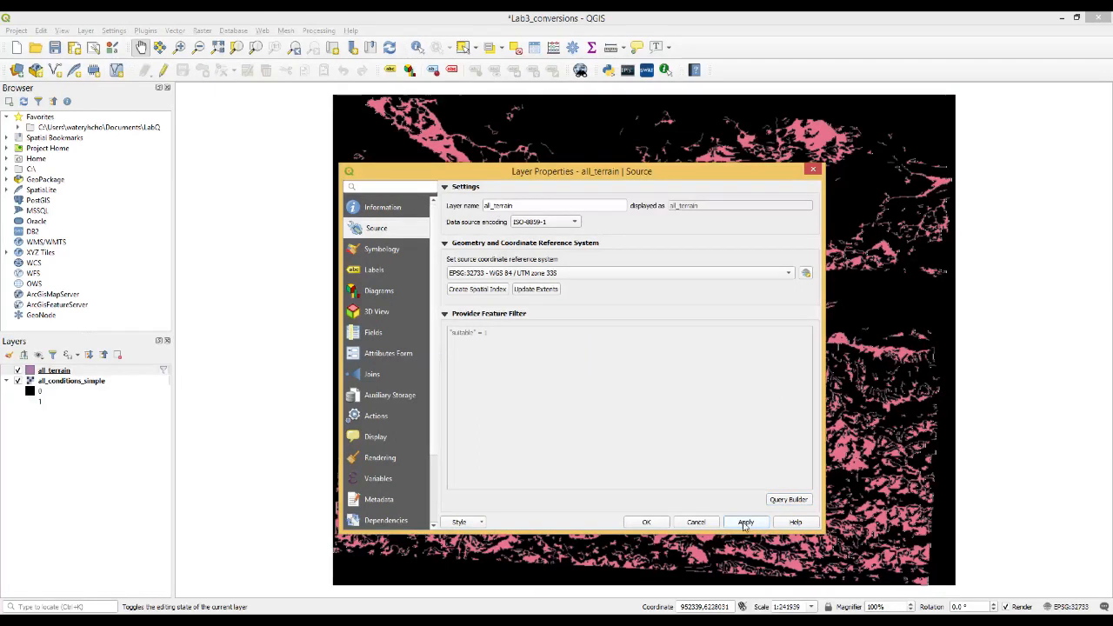
{"action": "left_click", "coordinate": [664, 523]}
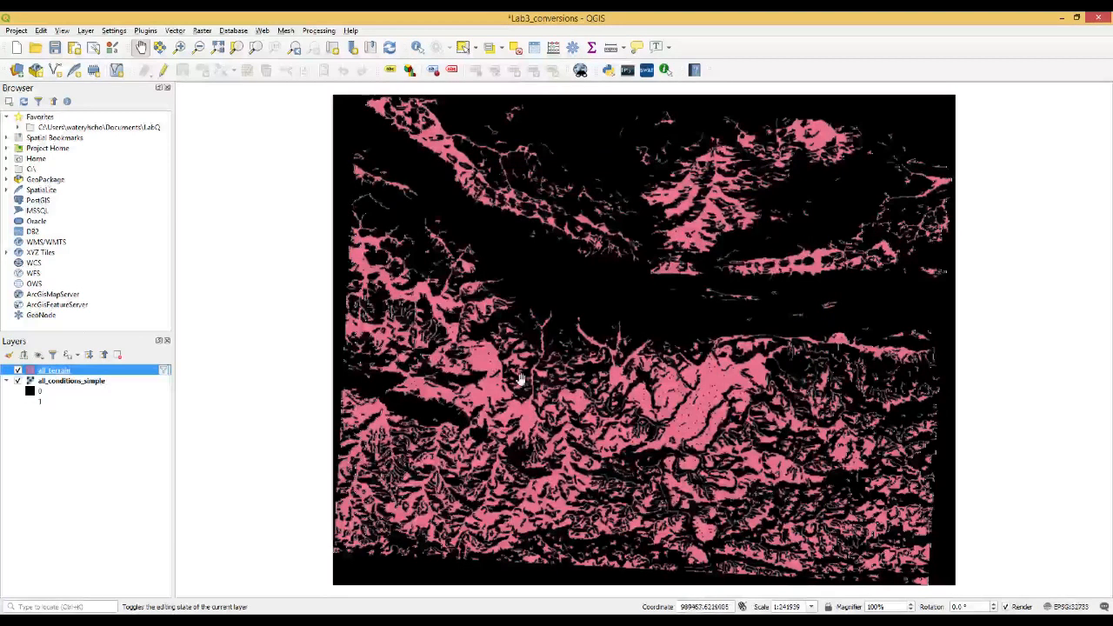
{"action": "left_click", "coordinate": [19, 382]}
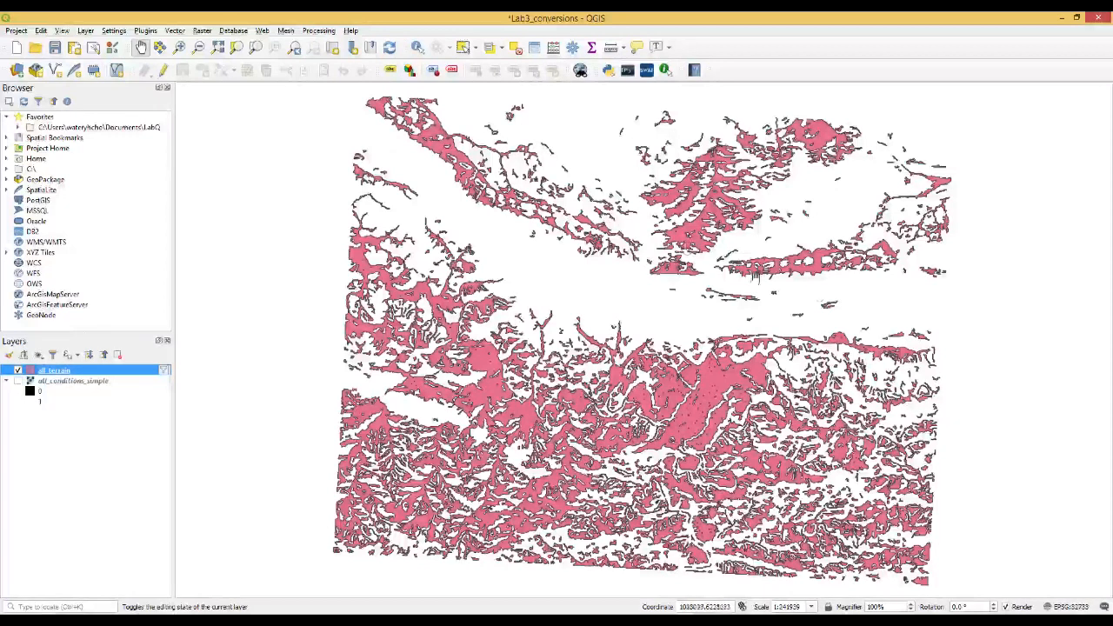
Step: Check the suitable values of the filtered polygons in the attribute table of all_terrain
{"action": "left_click", "coordinate": [534, 48]}
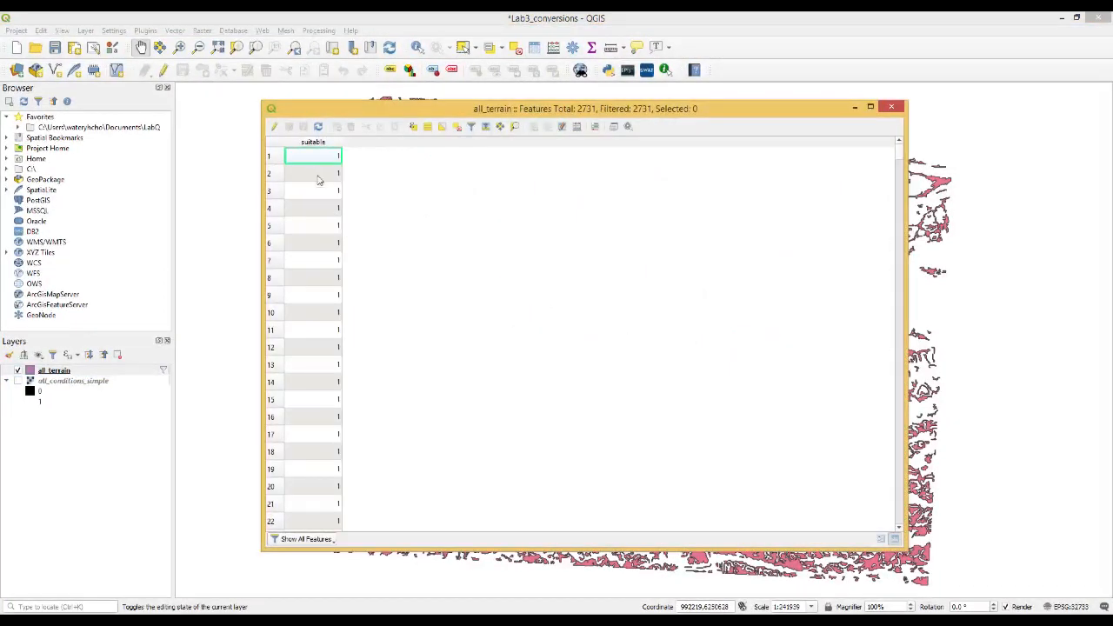
{"action": "scroll", "coordinate": [336, 291], "scroll_direction": "down", "scroll_amount": 1}
{"action": "scroll", "coordinate": [334, 305], "scroll_direction": "down", "scroll_amount": 20}
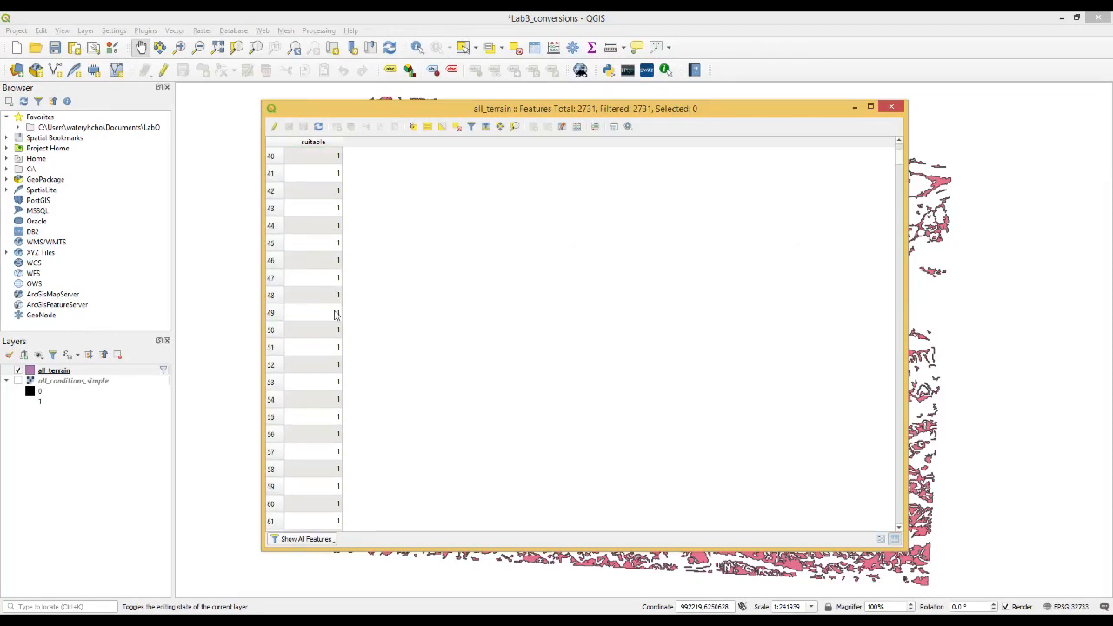
{"action": "scroll", "coordinate": [332, 319], "scroll_direction": "down", "scroll_amount": 20}
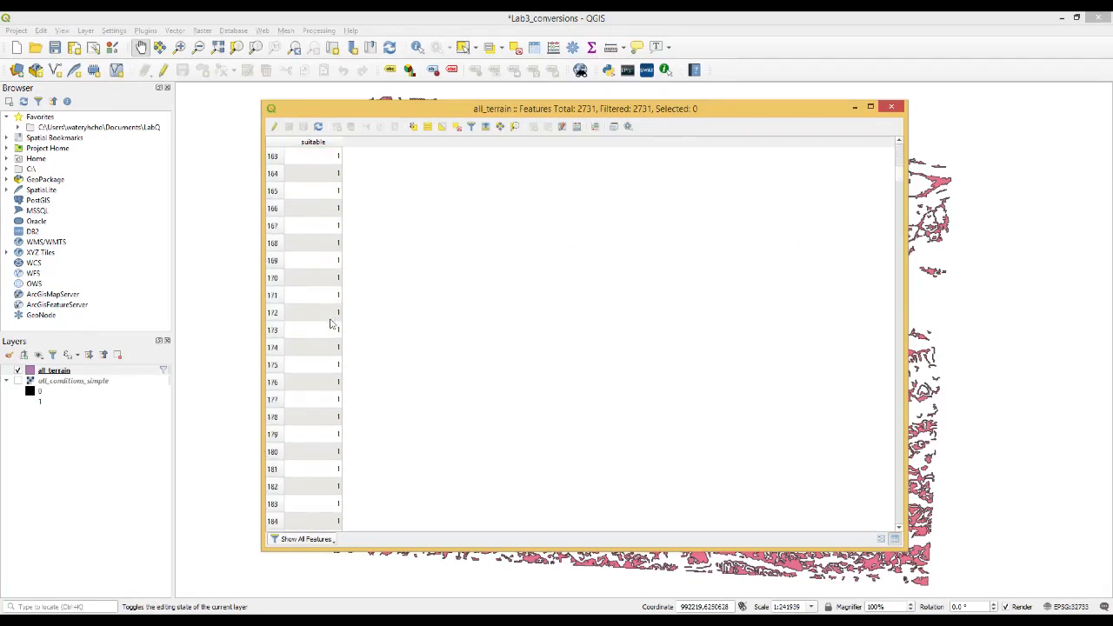
{"action": "left_click", "coordinate": [893, 107]}
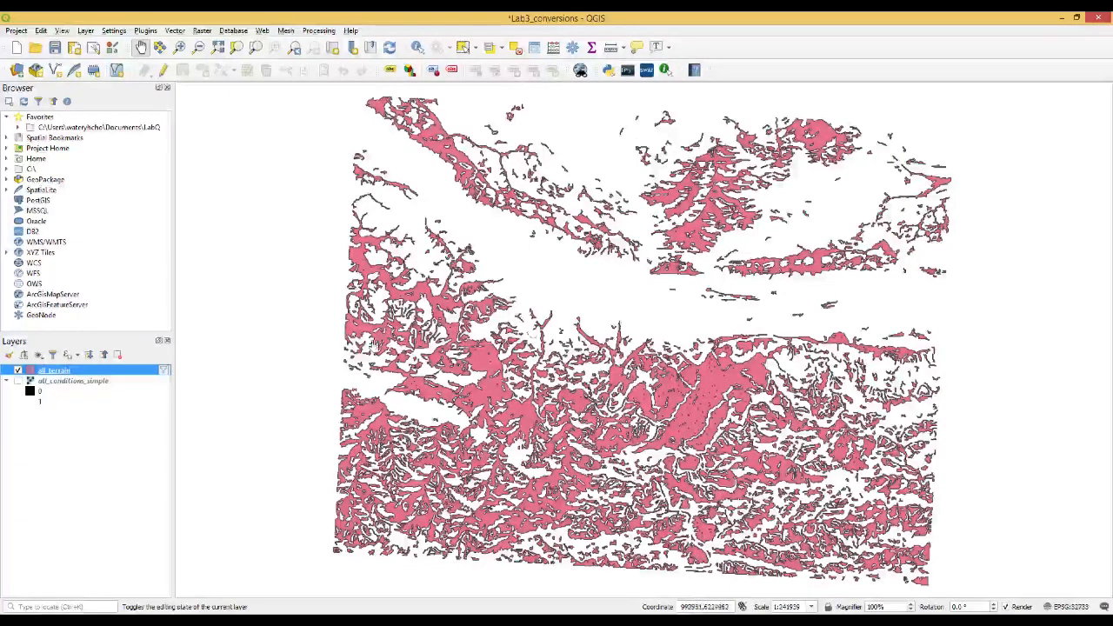
Step: Export the filtered all_terrain features as an ESRI Shapefile named suitable_terrain in the Lab3 folder and add it to the map
{"action": "right_click", "coordinate": [59, 371]}
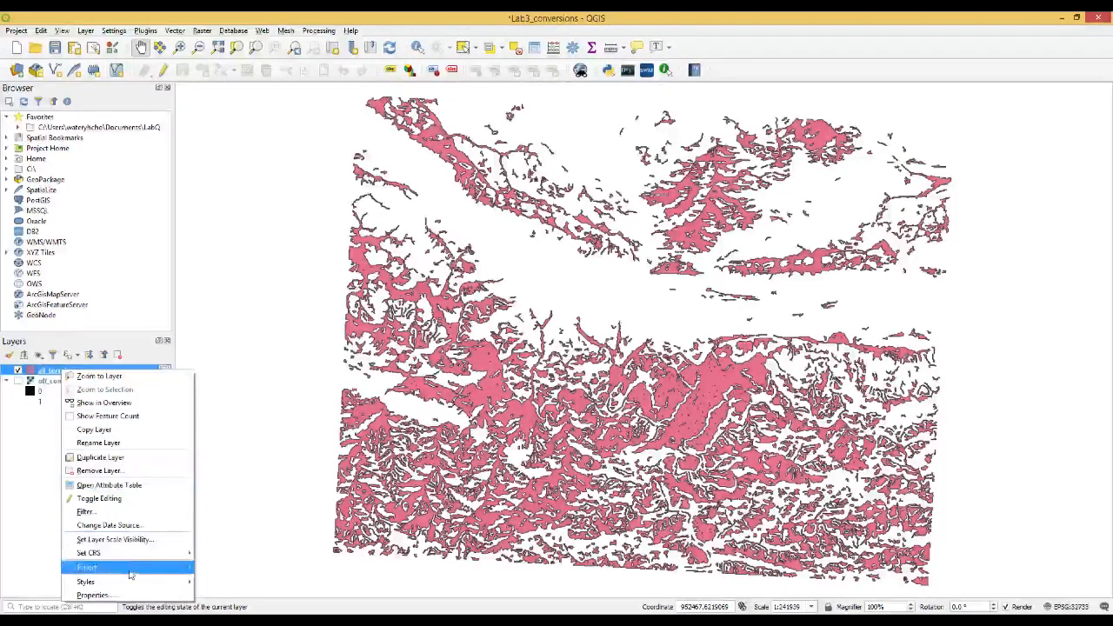
{"action": "mouse_move", "coordinate": [134, 573]}
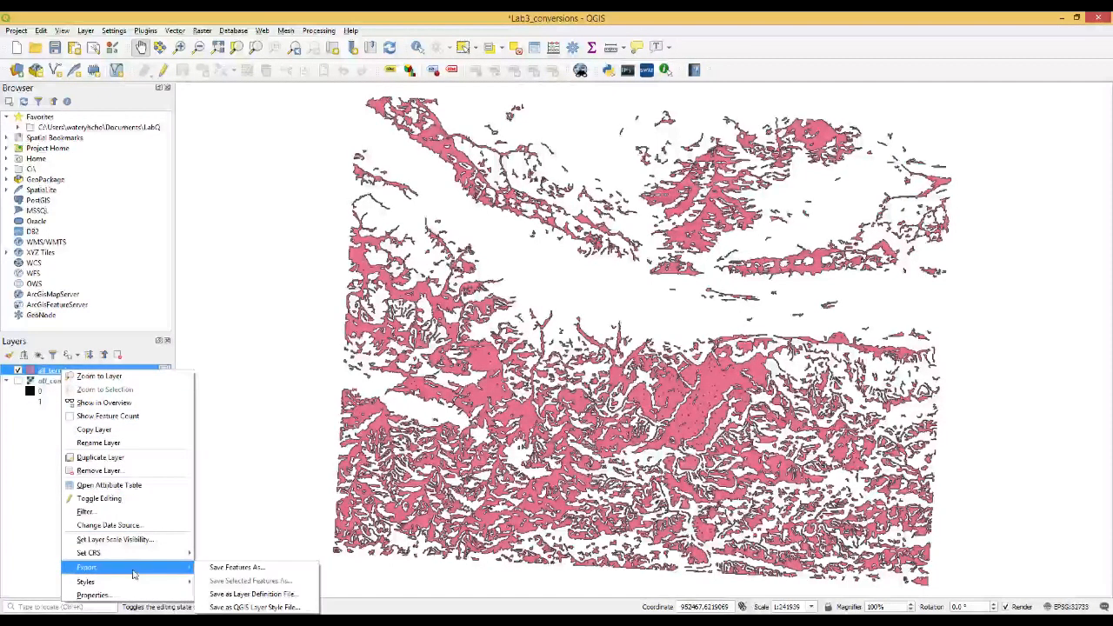
{"action": "left_click", "coordinate": [217, 570]}
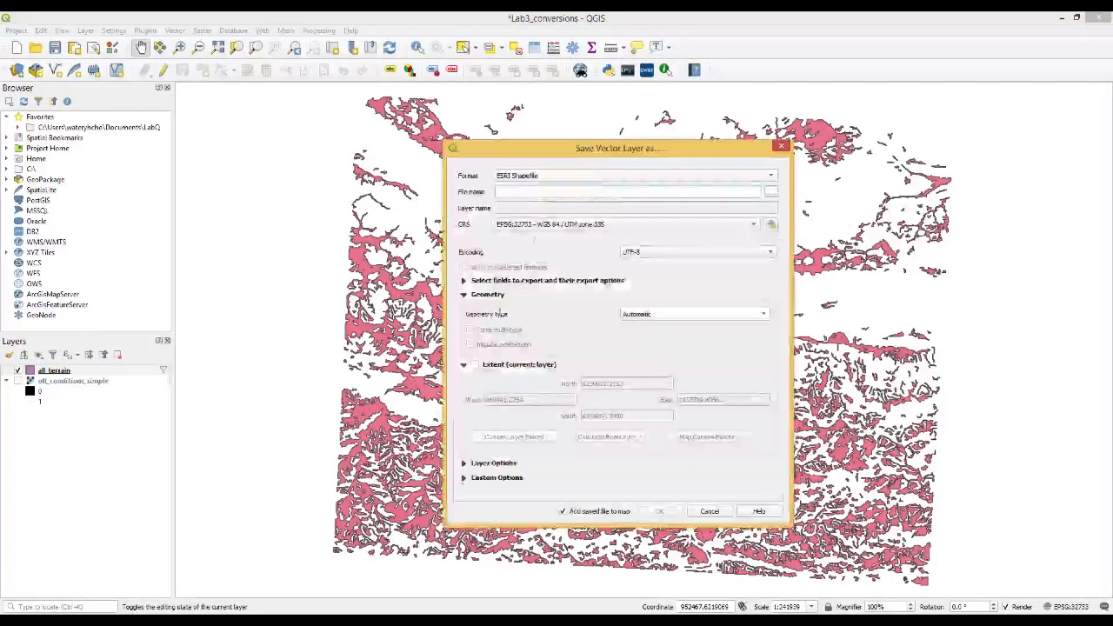
{"action": "left_click", "coordinate": [574, 178]}
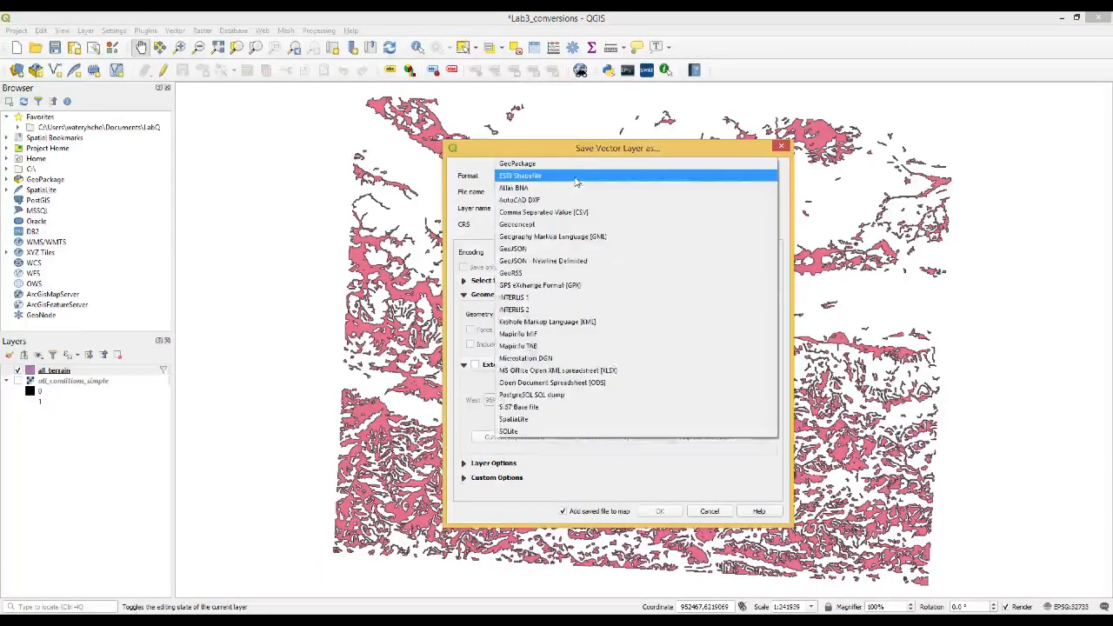
{"action": "left_click", "coordinate": [576, 180]}
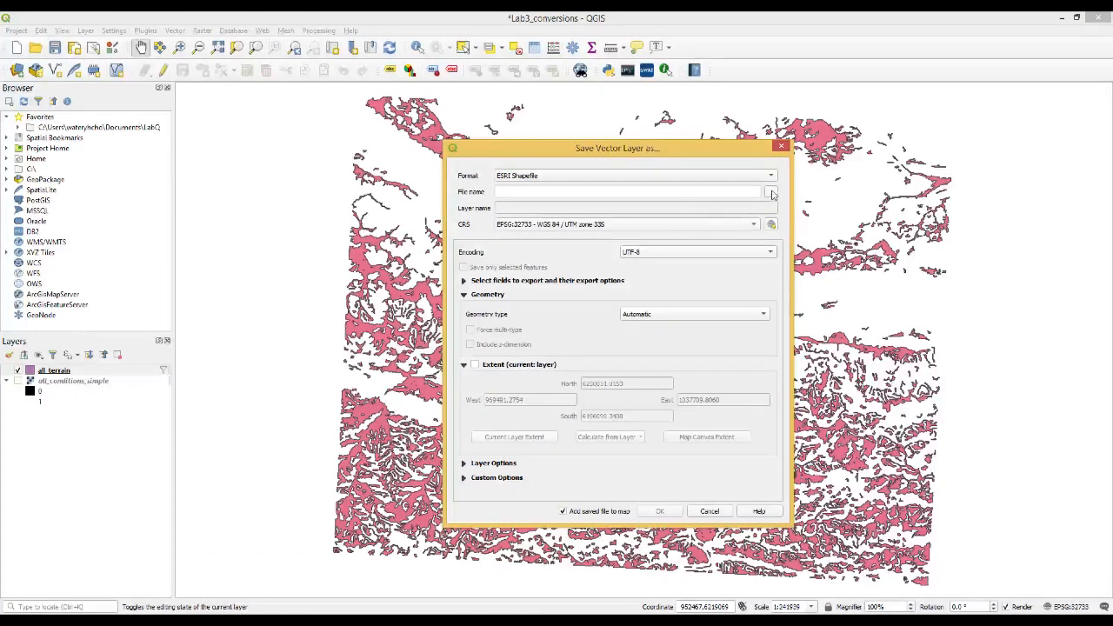
{"action": "left_click", "coordinate": [771, 192]}
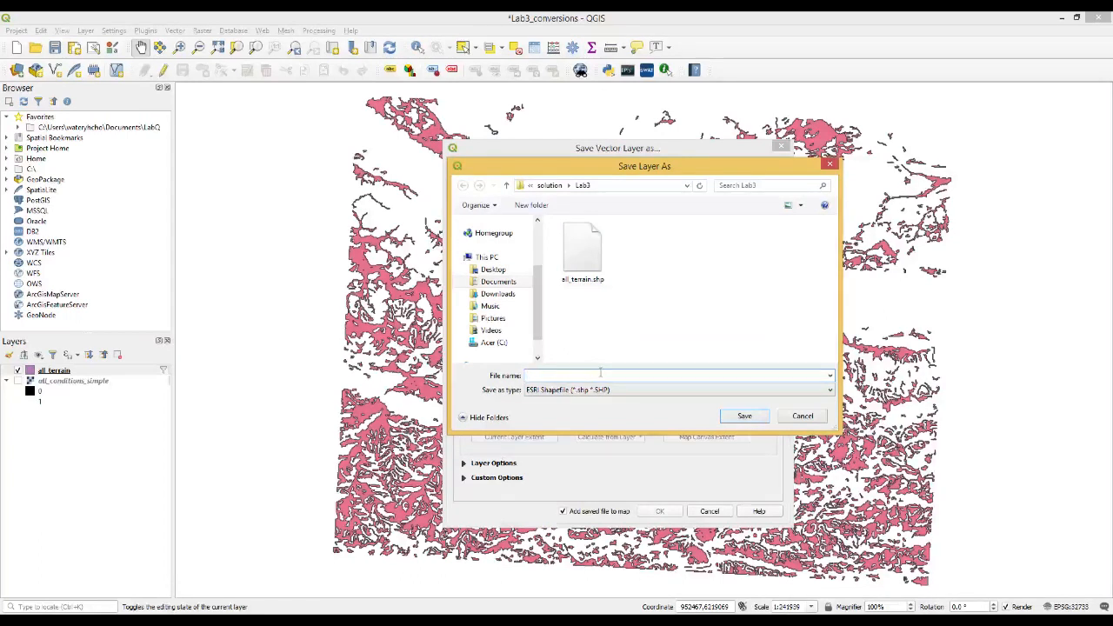
{"action": "type", "text": "suitable_terrain"}
{"action": "left_click", "coordinate": [735, 418]}
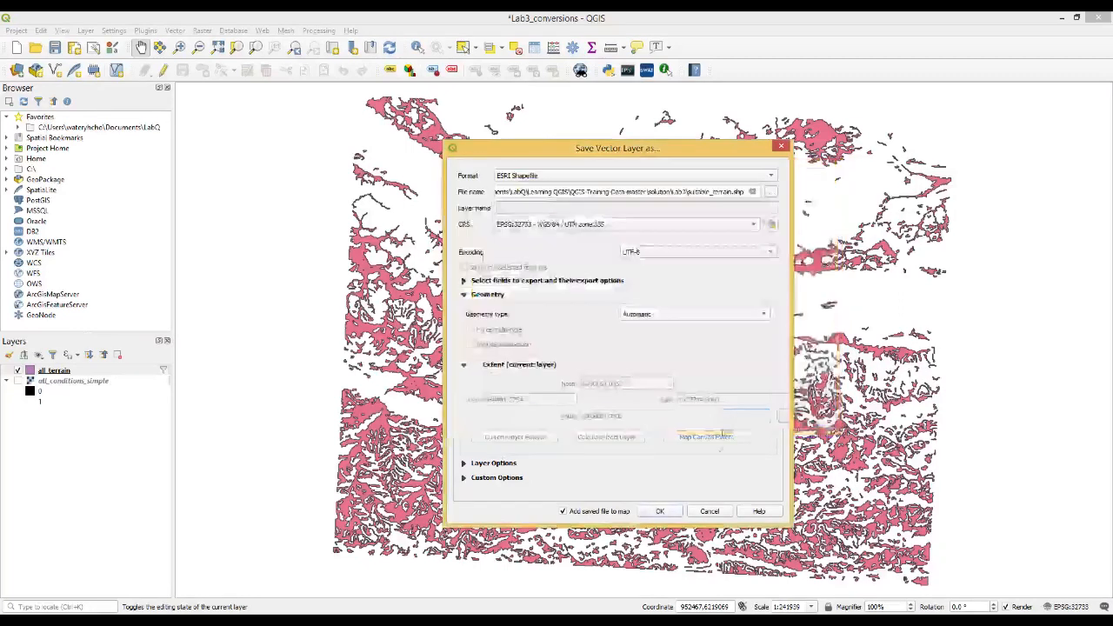
{"action": "left_click", "coordinate": [666, 512]}
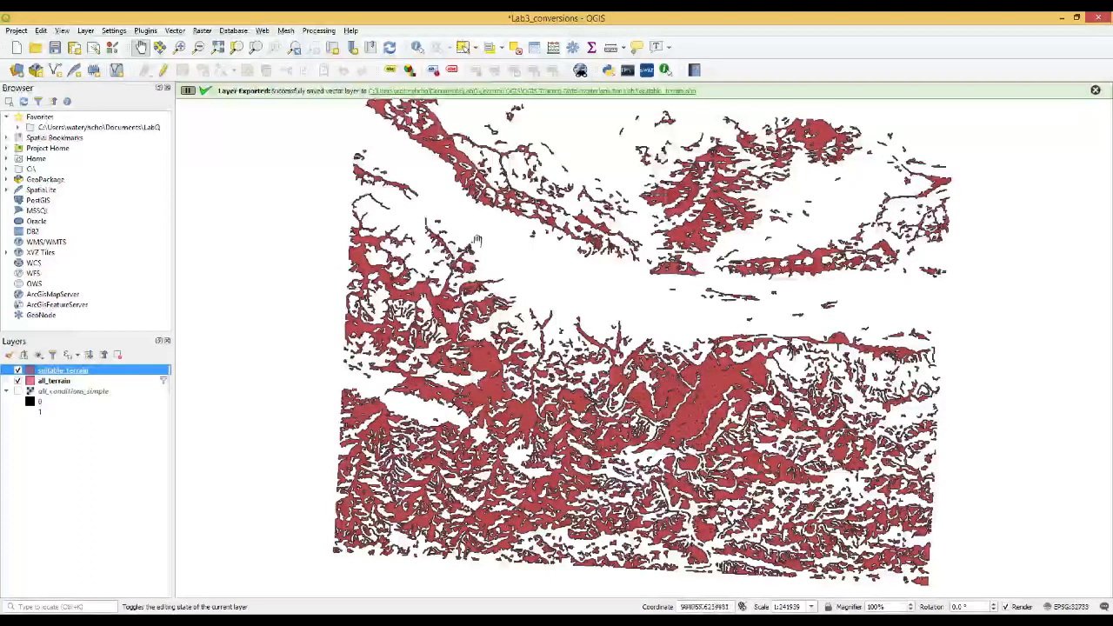
Step: Hide the all_terrain layer and toggle suitable_terrain off and on, leaving only suitable_terrain displayed
{"action": "left_click", "coordinate": [18, 381]}
{"action": "left_click", "coordinate": [17, 370]}
{"action": "left_click", "coordinate": [19, 371]}
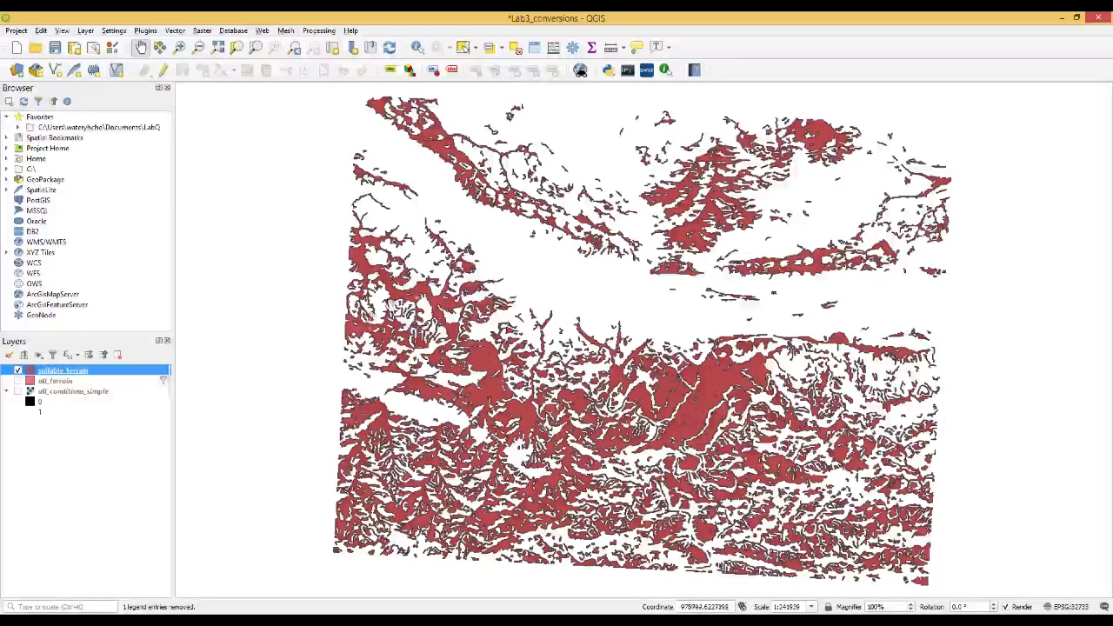
Step: Start a Rasterize (Vector to Raster) conversion of suitable_terrain with suitable as the burn-in value field
{"action": "left_click", "coordinate": [202, 33]}
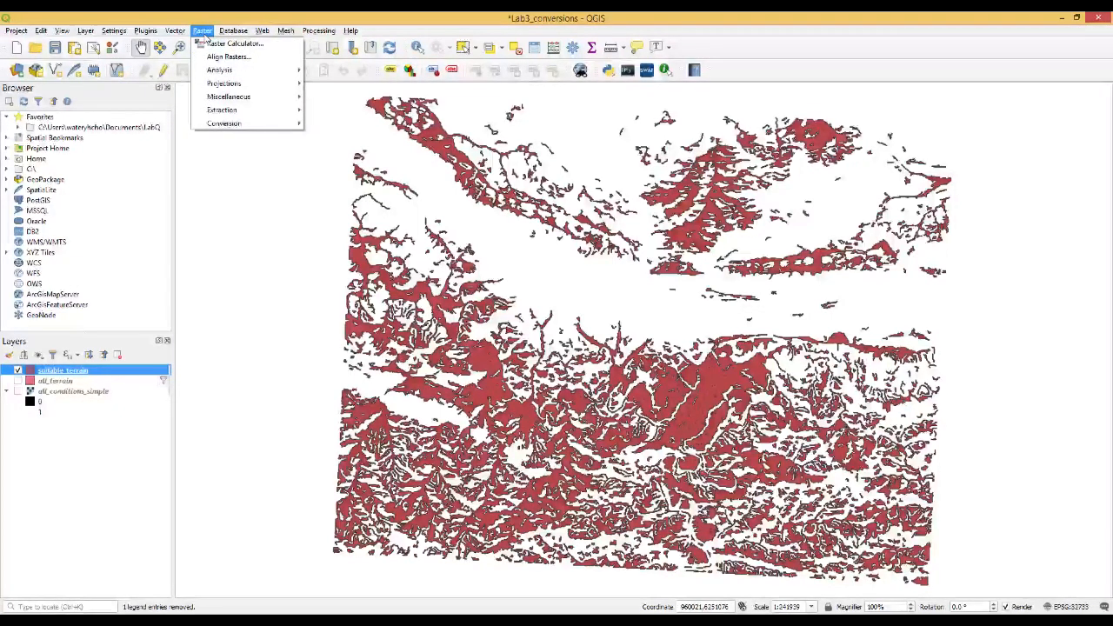
{"action": "mouse_move", "coordinate": [234, 126]}
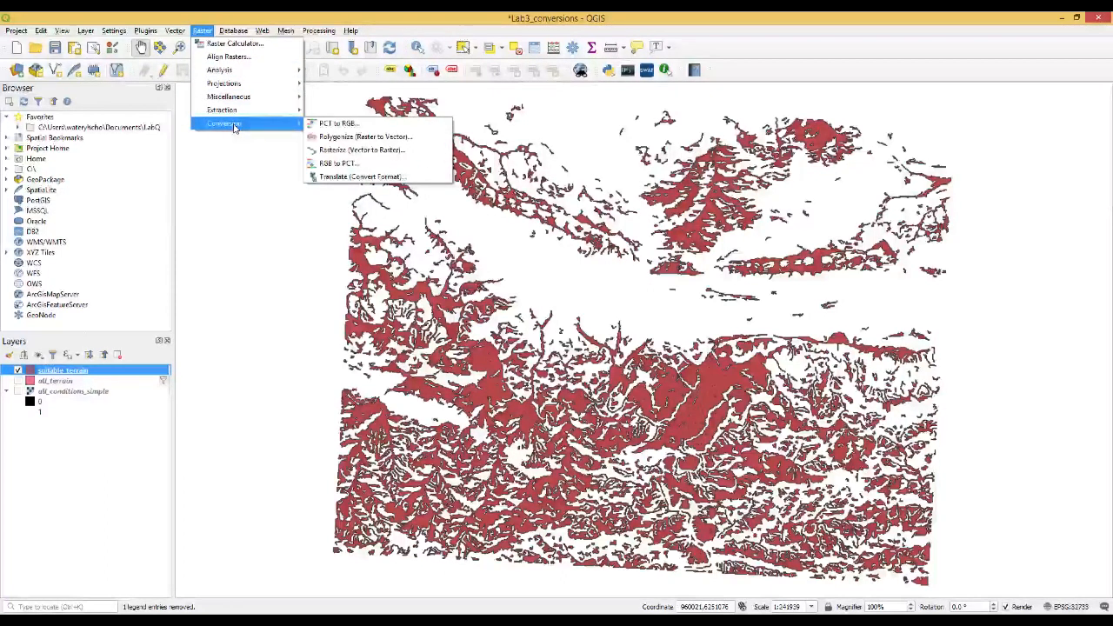
{"action": "left_click", "coordinate": [324, 151]}
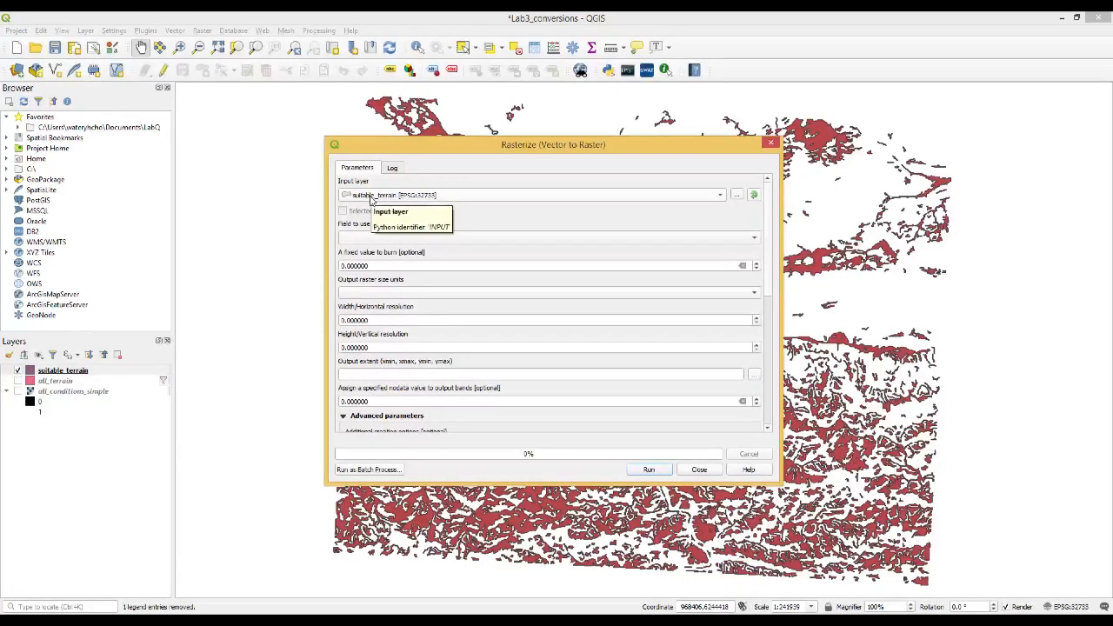
{"action": "left_click", "coordinate": [371, 200]}
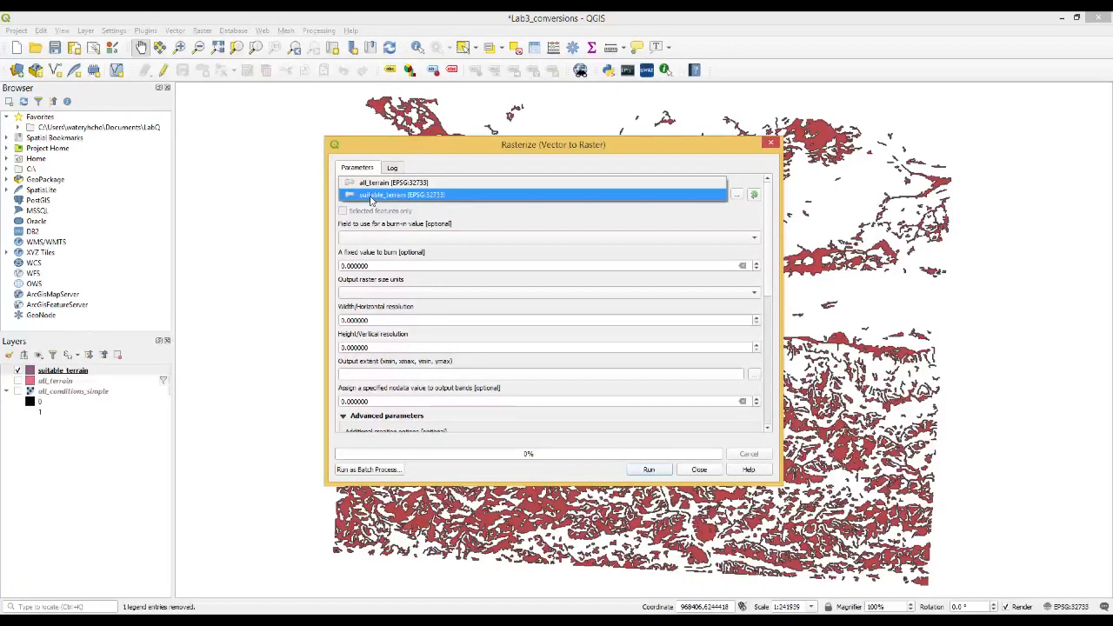
{"action": "left_click", "coordinate": [372, 197]}
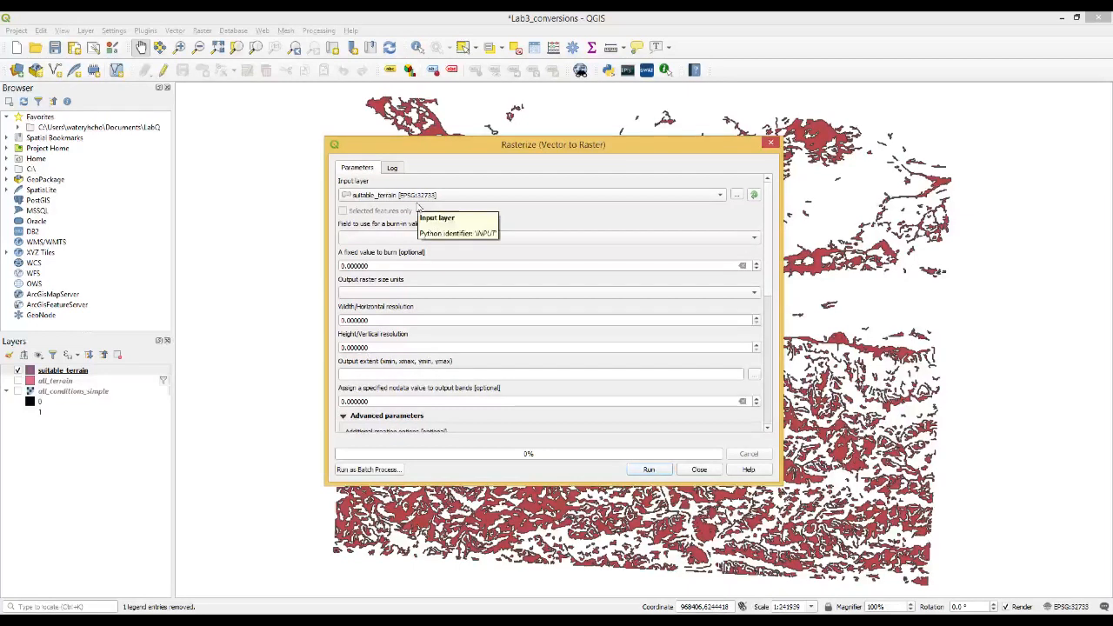
{"action": "left_click", "coordinate": [714, 241]}
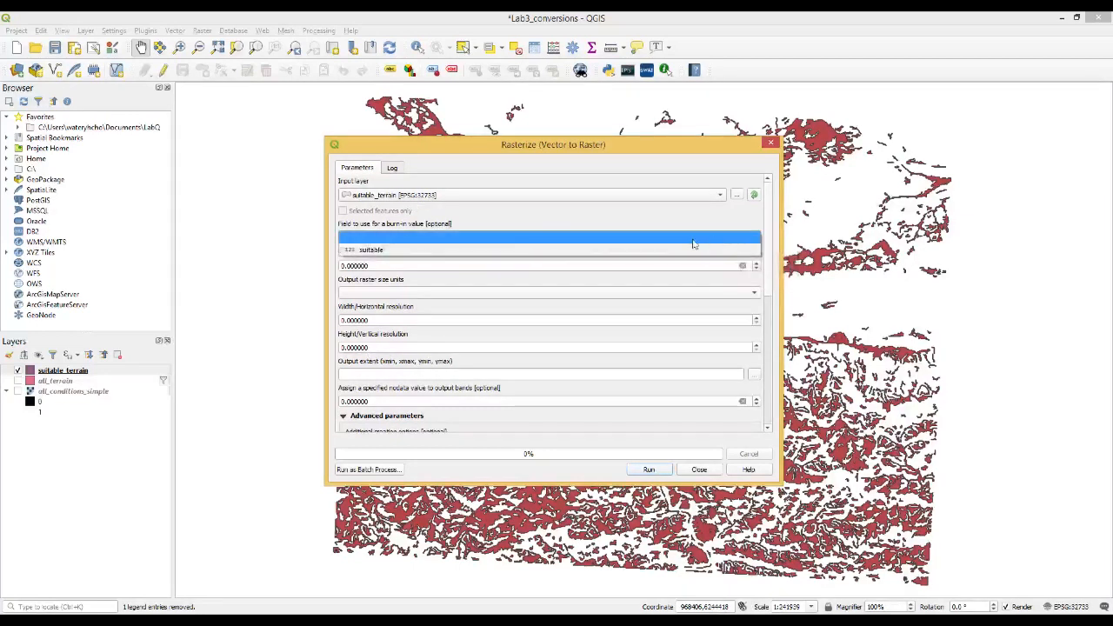
{"action": "left_click", "coordinate": [380, 251]}
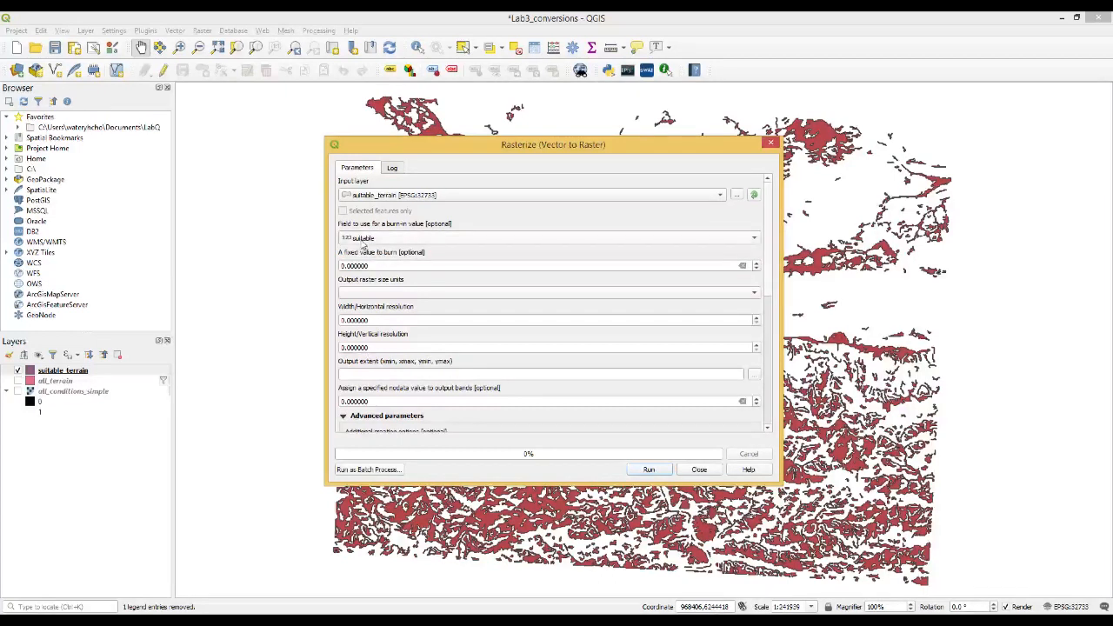
Step: Set the output raster size units to Pixels, with a horizontal resolution of 837 and a vertical resolution of 661
{"action": "left_click", "coordinate": [455, 293]}
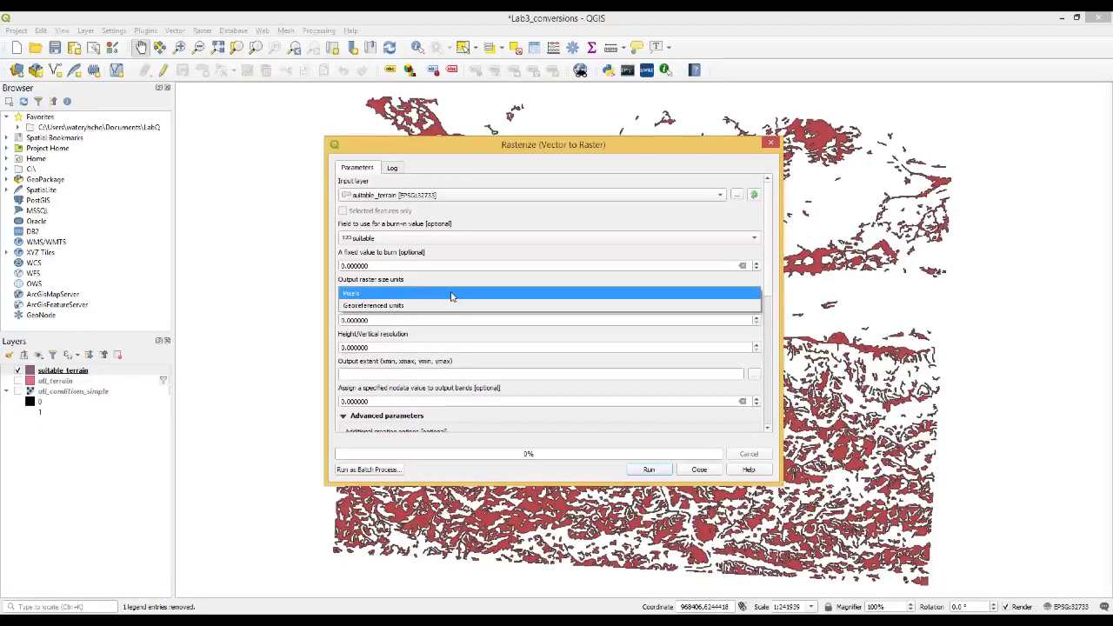
{"action": "left_click", "coordinate": [452, 296]}
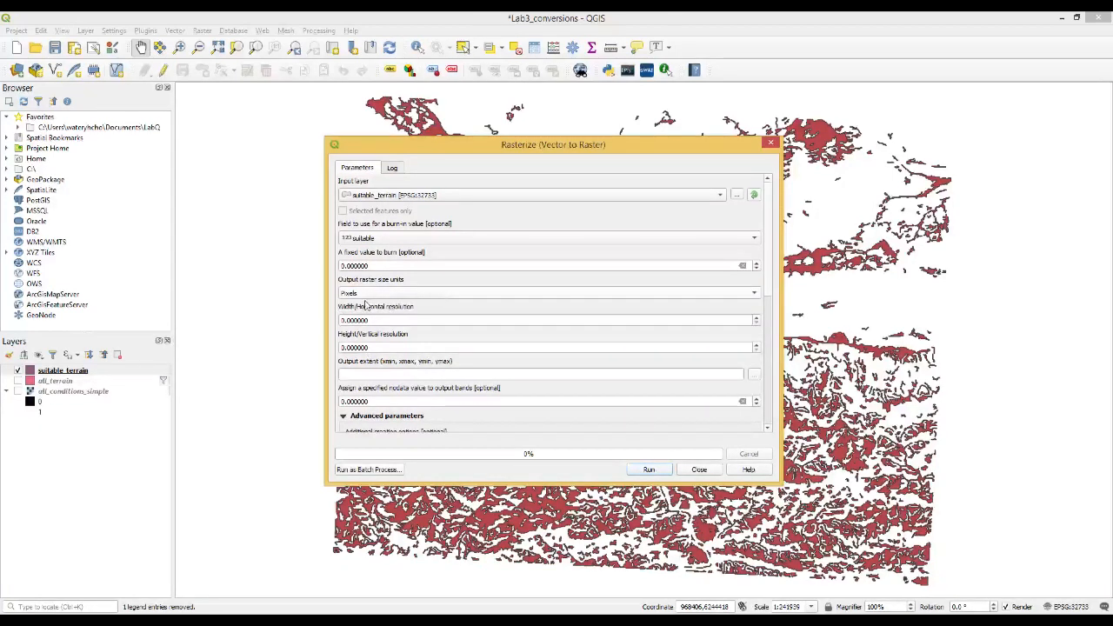
{"action": "left_click_drag", "start_coordinate": [378, 320], "coordinate": [343, 332]}
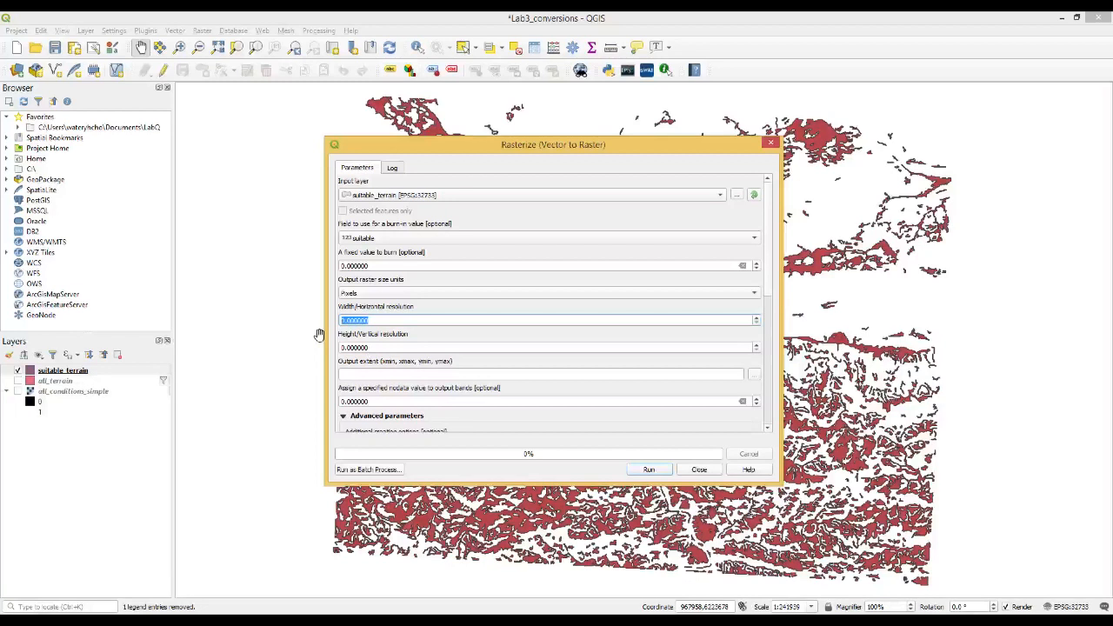
{"action": "type", "text": "837"}
{"action": "left_click_drag", "start_coordinate": [369, 347], "coordinate": [335, 345]}
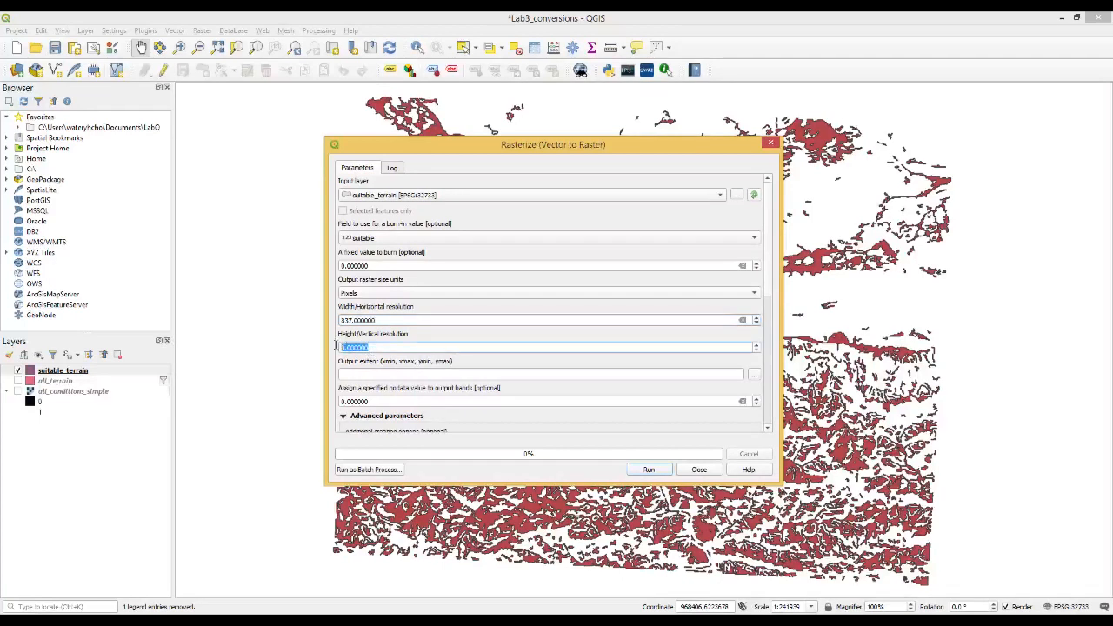
{"action": "type", "text": "651"}
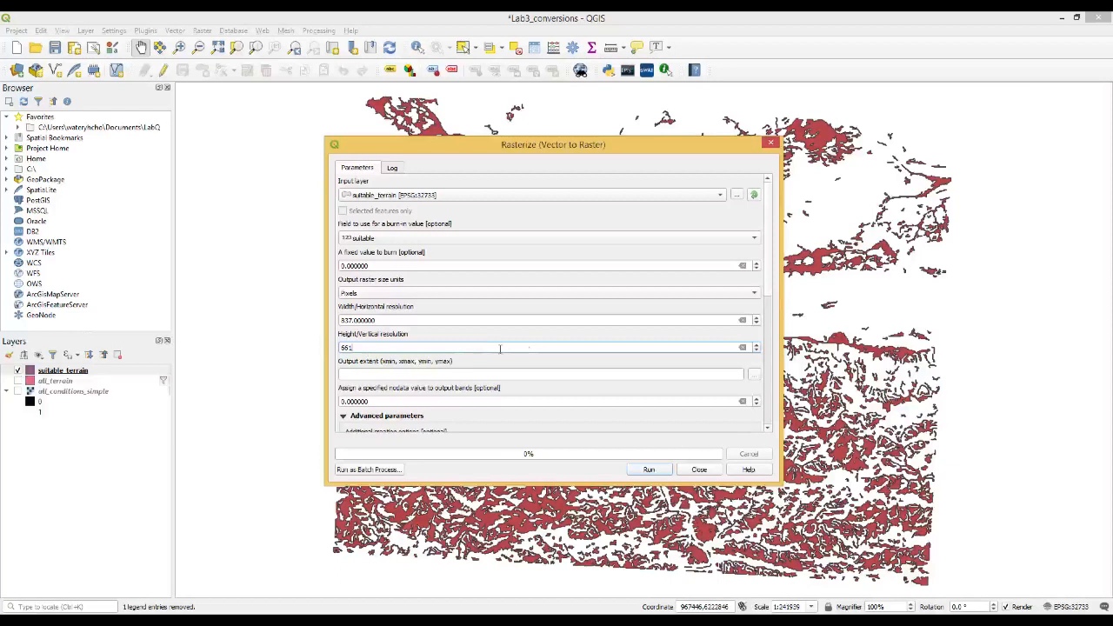
{"action": "left_click", "coordinate": [533, 332]}
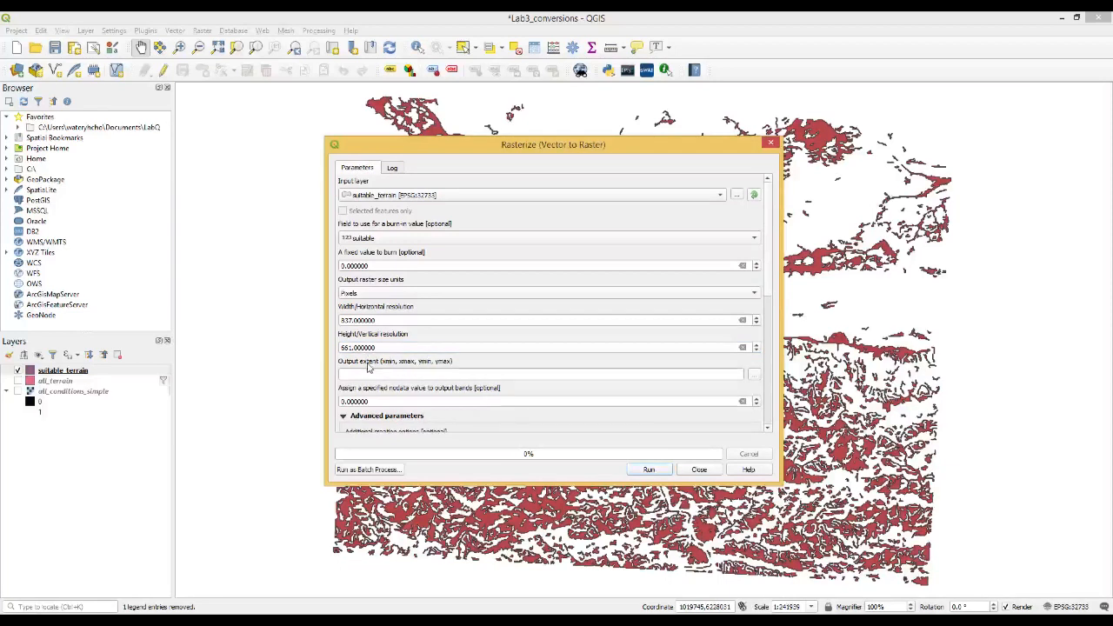
Step: Set the output extent of the rasterization to the extent of the all_conditions_simple layer
{"action": "left_click", "coordinate": [754, 378]}
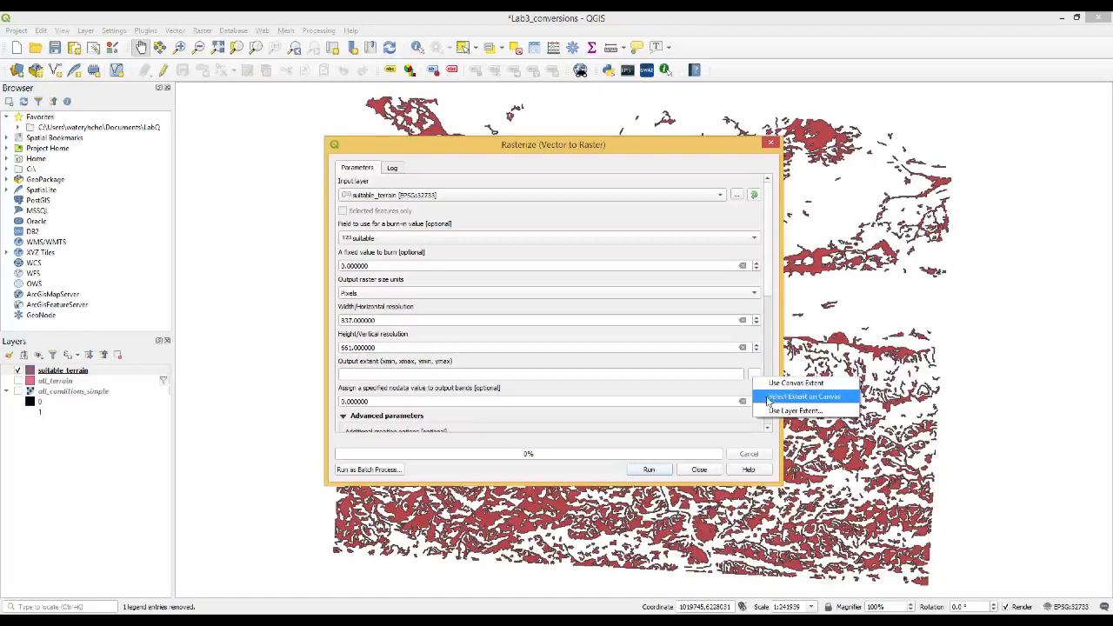
{"action": "left_click", "coordinate": [793, 410]}
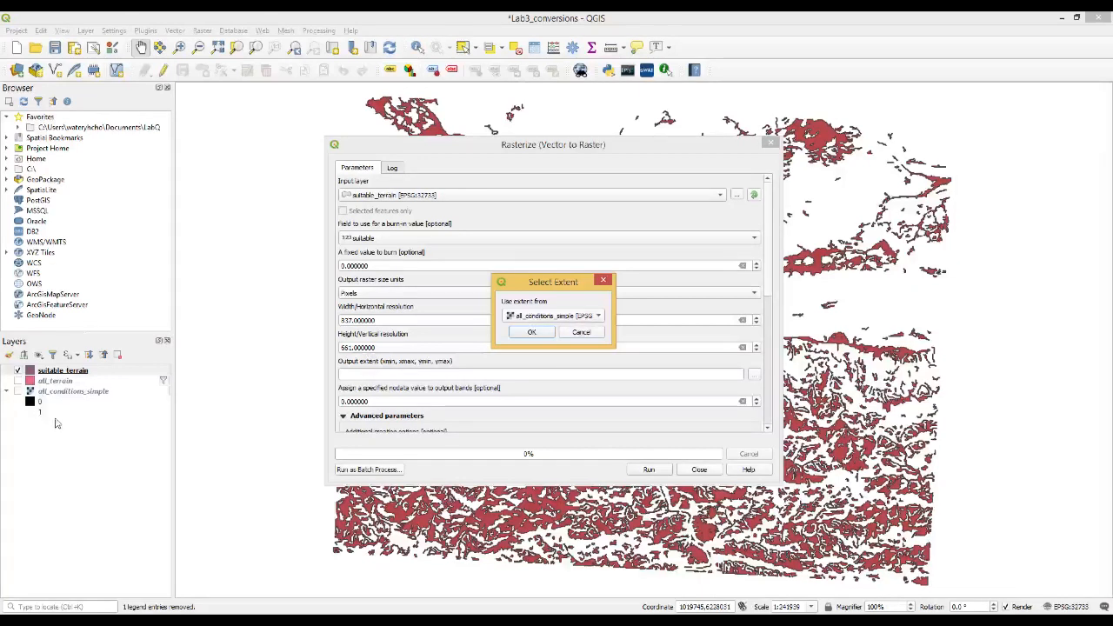
{"action": "left_click", "coordinate": [533, 333]}
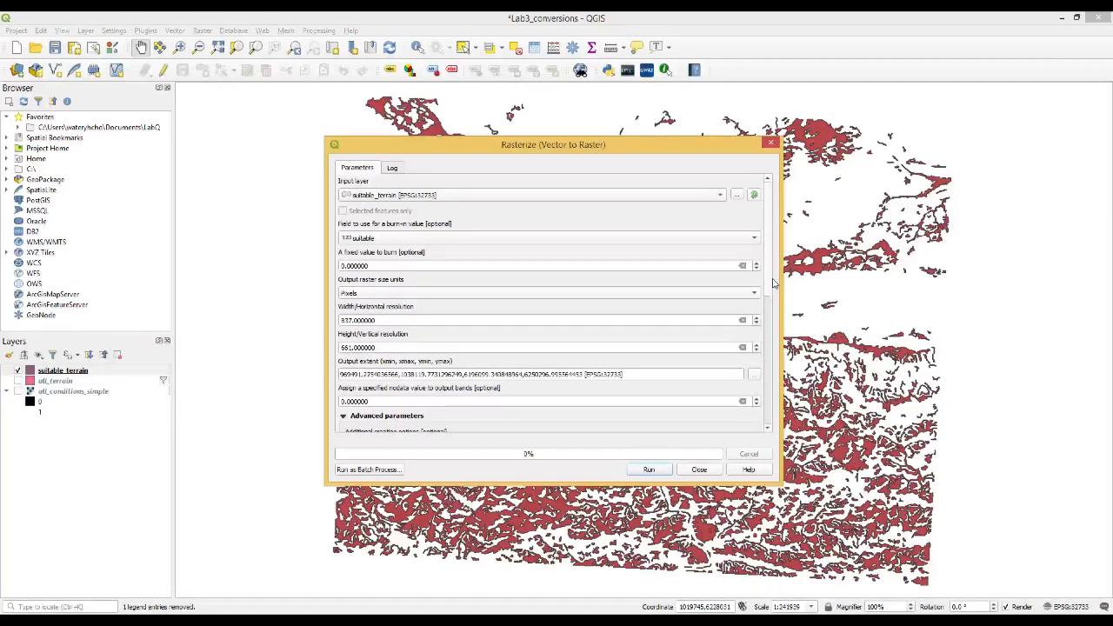
Step: Save the rasterized output as the TIF file raster_conversion in the Lab3 folder, run the conversion and close the tool
{"action": "scroll", "coordinate": [769, 330], "scroll_direction": "down", "scroll_amount": 5}
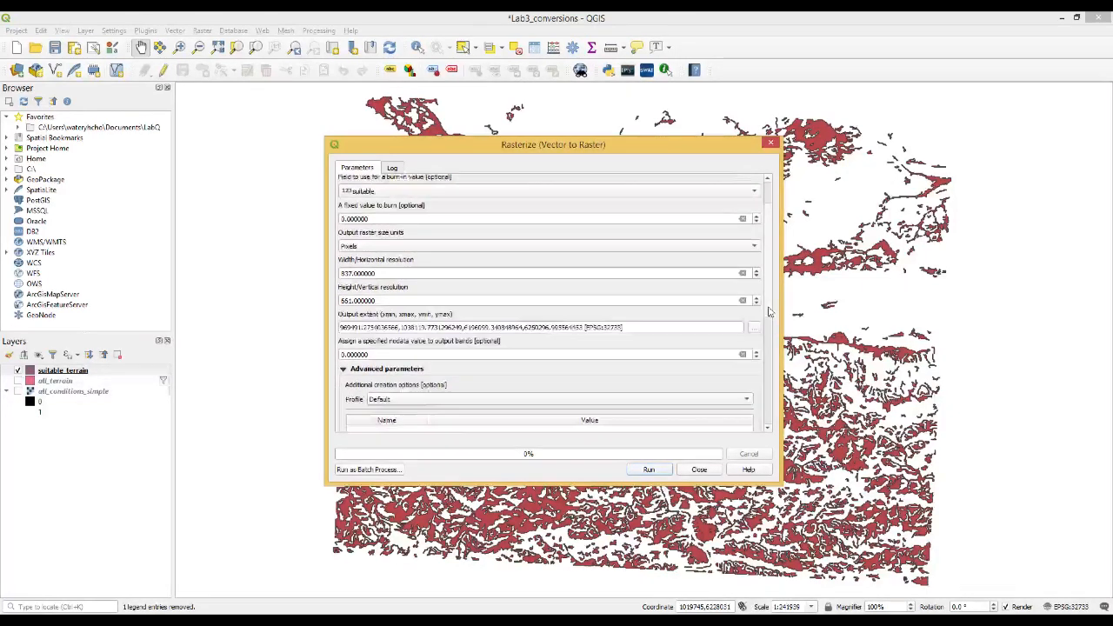
{"action": "scroll", "coordinate": [767, 370], "scroll_direction": "down", "scroll_amount": 5}
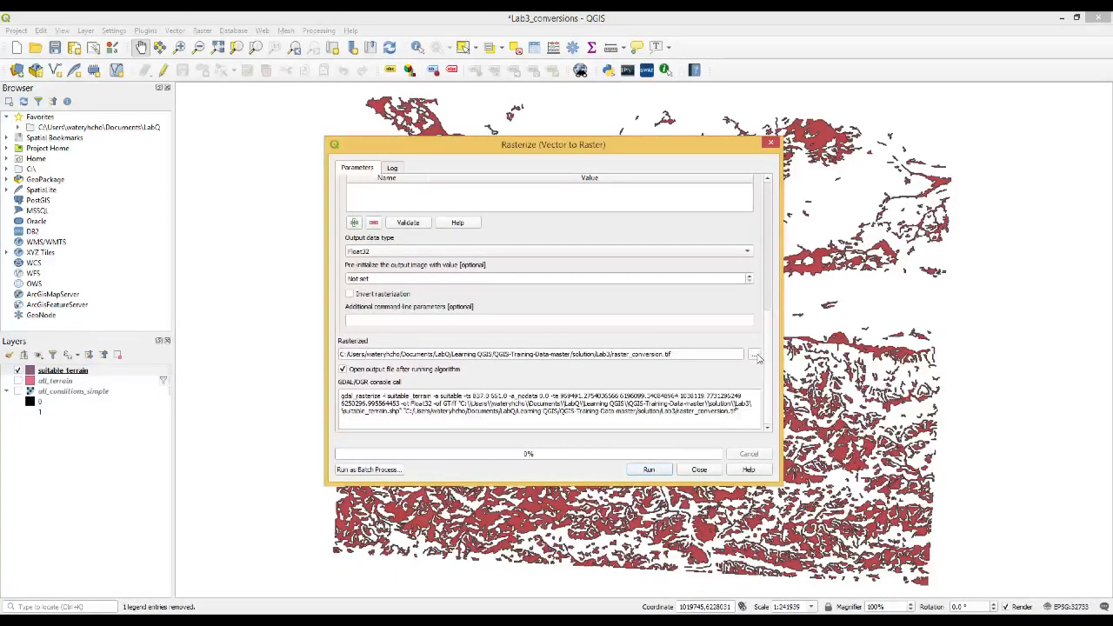
{"action": "left_click", "coordinate": [754, 355]}
{"action": "left_click", "coordinate": [781, 376]}
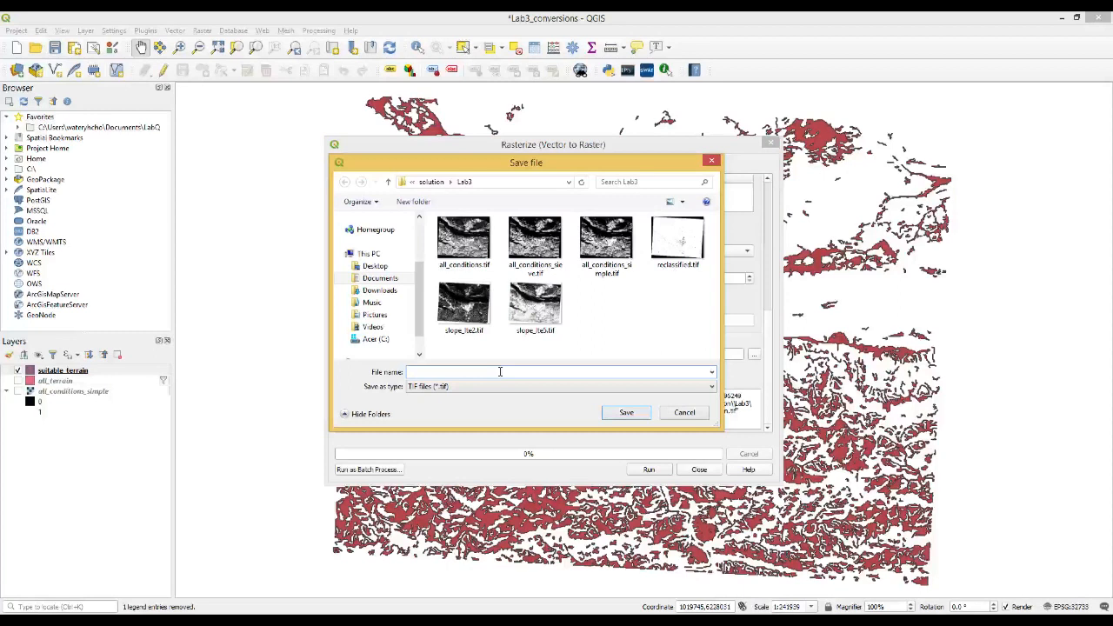
{"action": "type", "text": "raster_"}
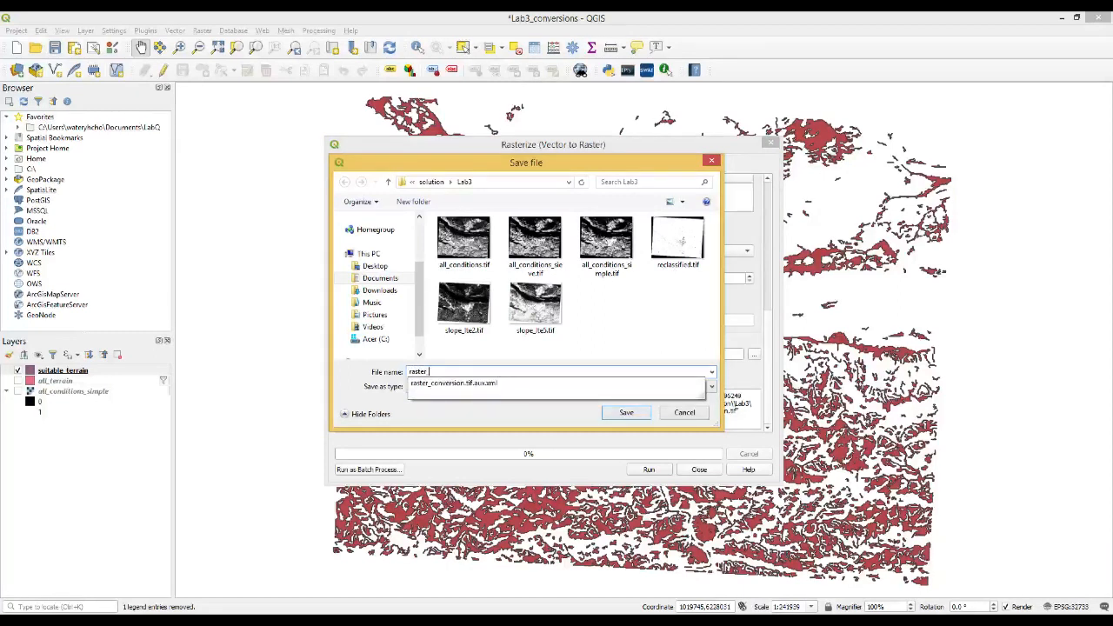
{"action": "type", "text": "conversion"}
{"action": "left_click", "coordinate": [505, 416]}
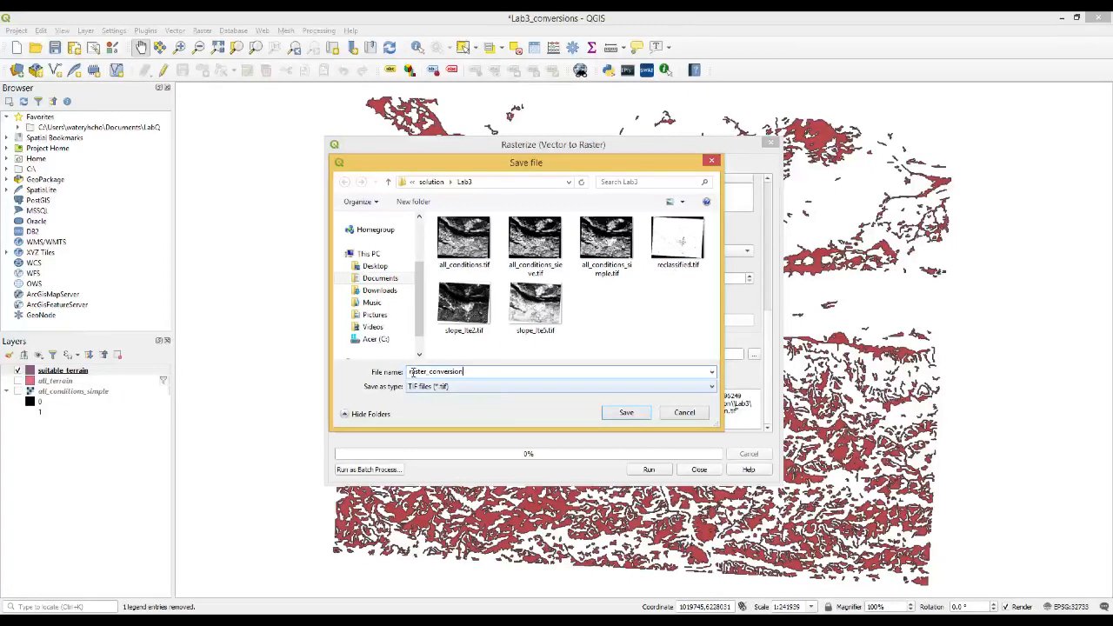
{"action": "left_click", "coordinate": [626, 412]}
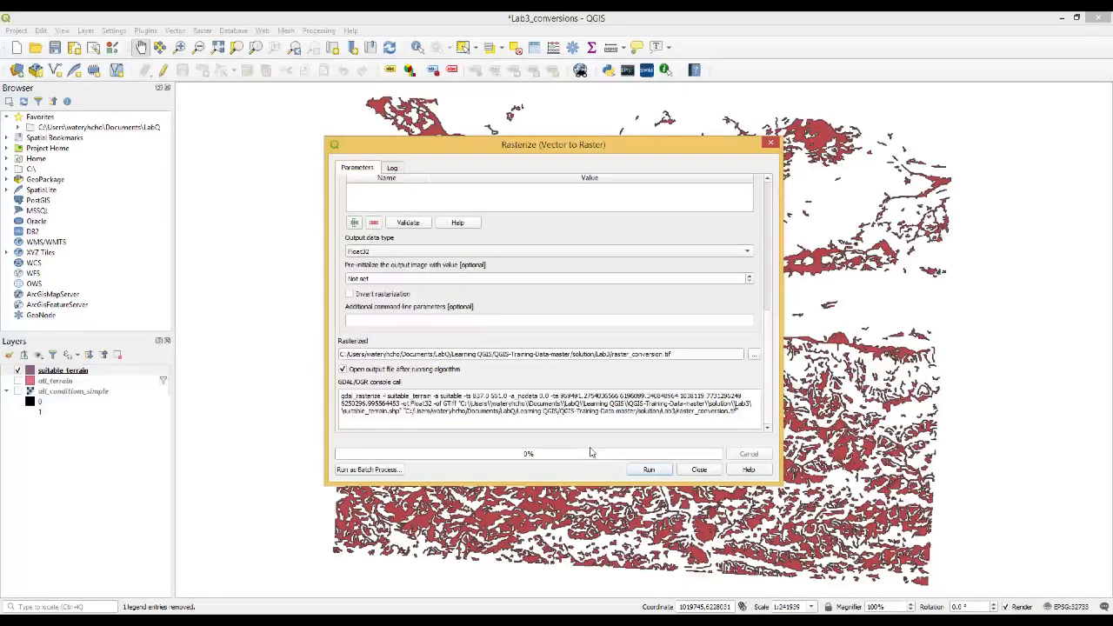
{"action": "left_click", "coordinate": [647, 470]}
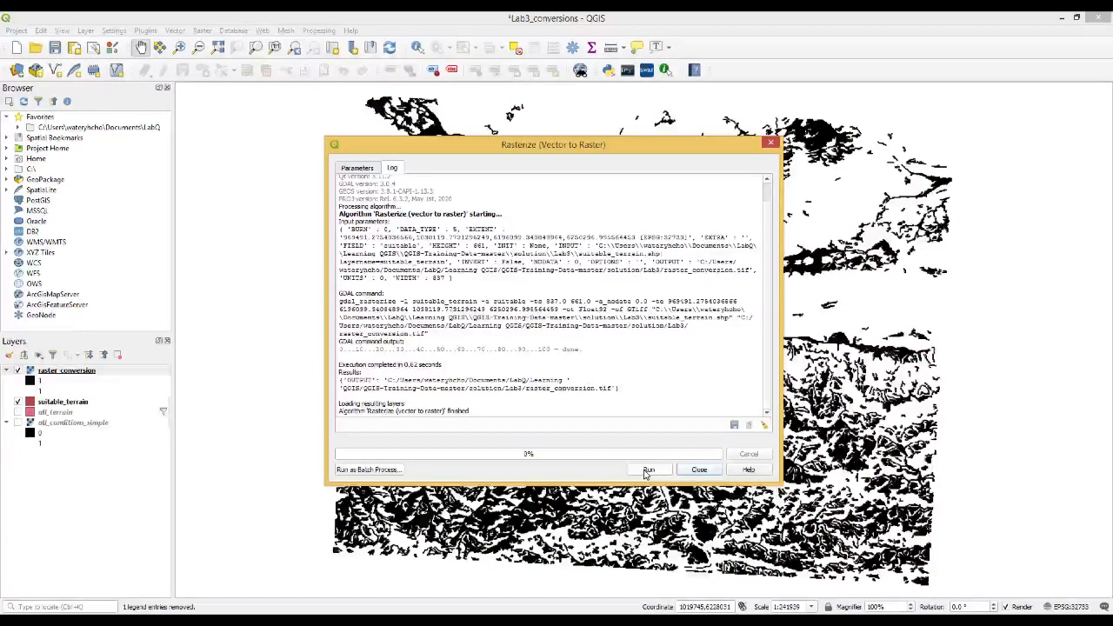
{"action": "left_click", "coordinate": [699, 469]}
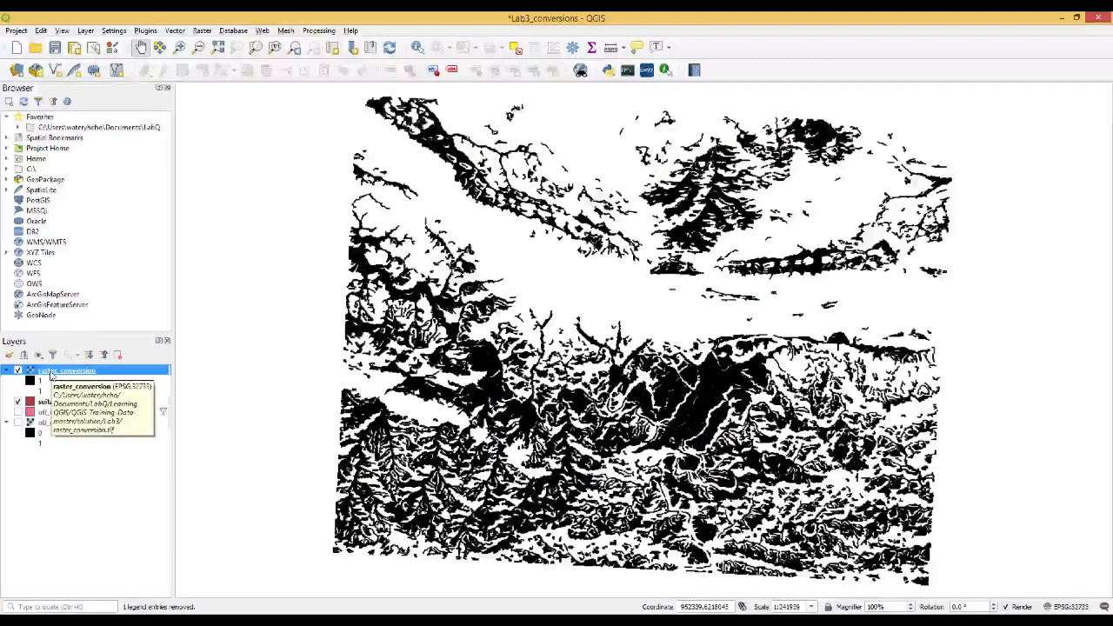
Step: Toggle raster_conversion off and on, hide suitable_terrain, and display only all_conditions_simple for comparison
{"action": "left_click", "coordinate": [18, 372]}
{"action": "left_click", "coordinate": [17, 372]}
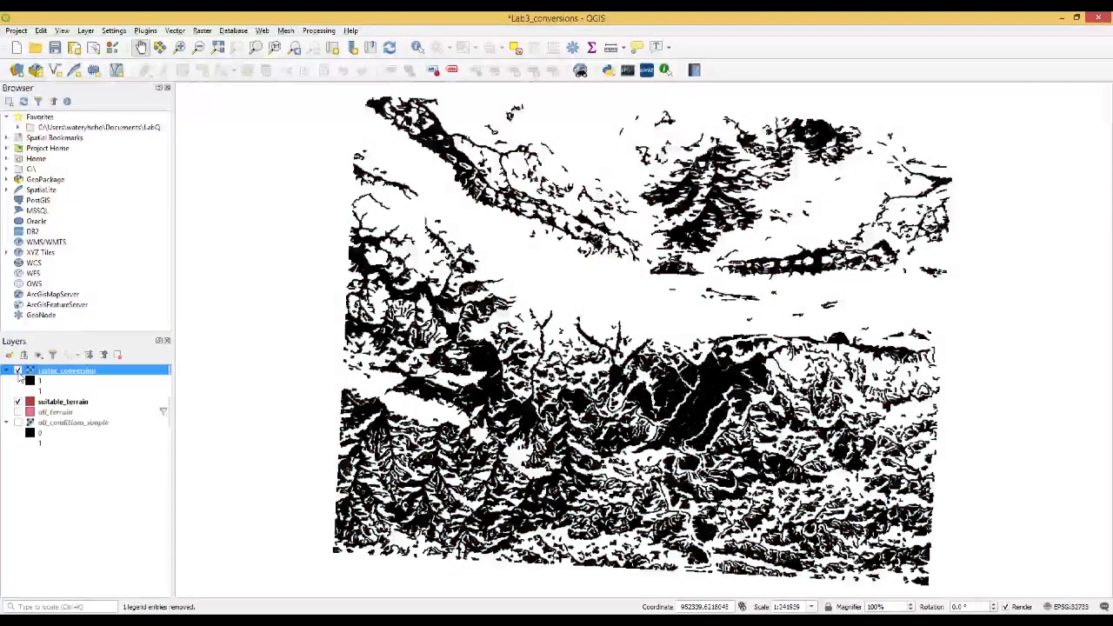
{"action": "left_click", "coordinate": [17, 401]}
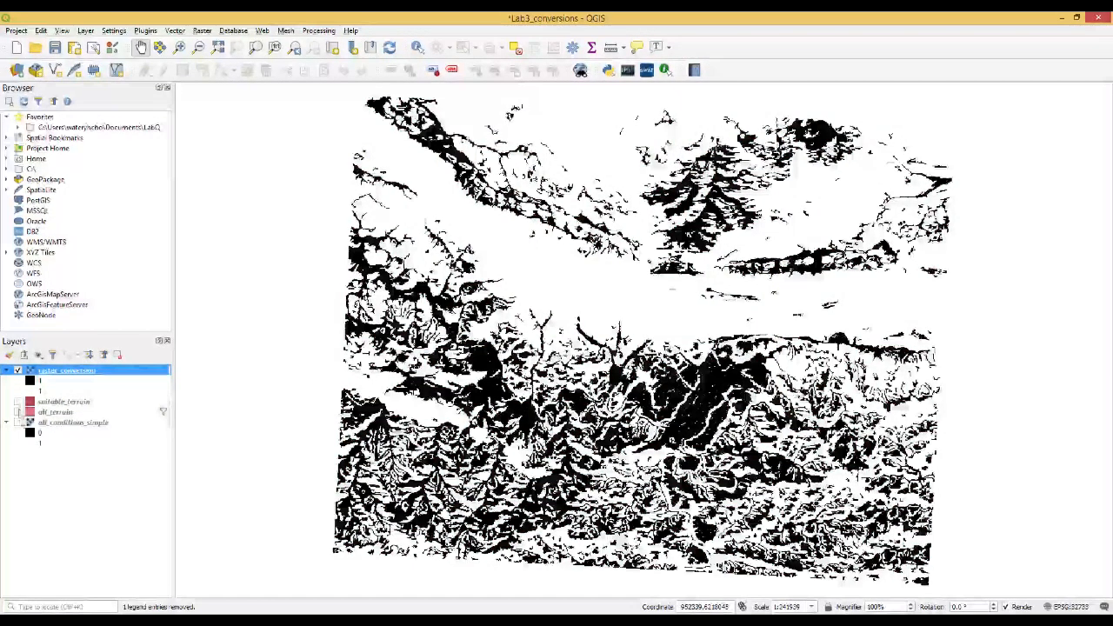
{"action": "left_click", "coordinate": [22, 425]}
{"action": "left_click", "coordinate": [18, 423]}
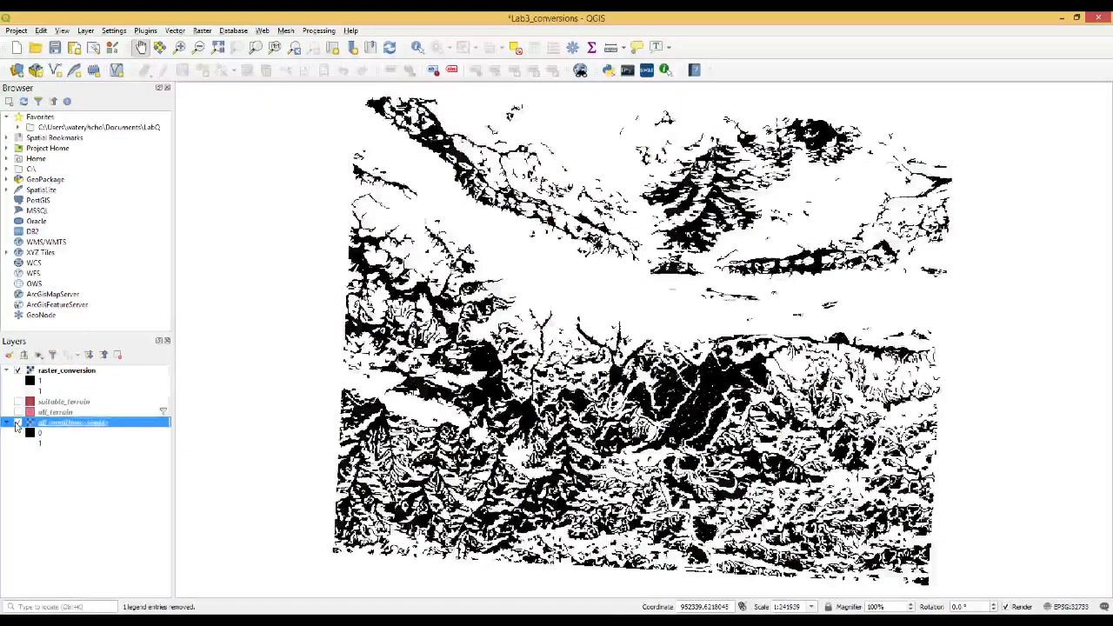
{"action": "left_click", "coordinate": [18, 371]}
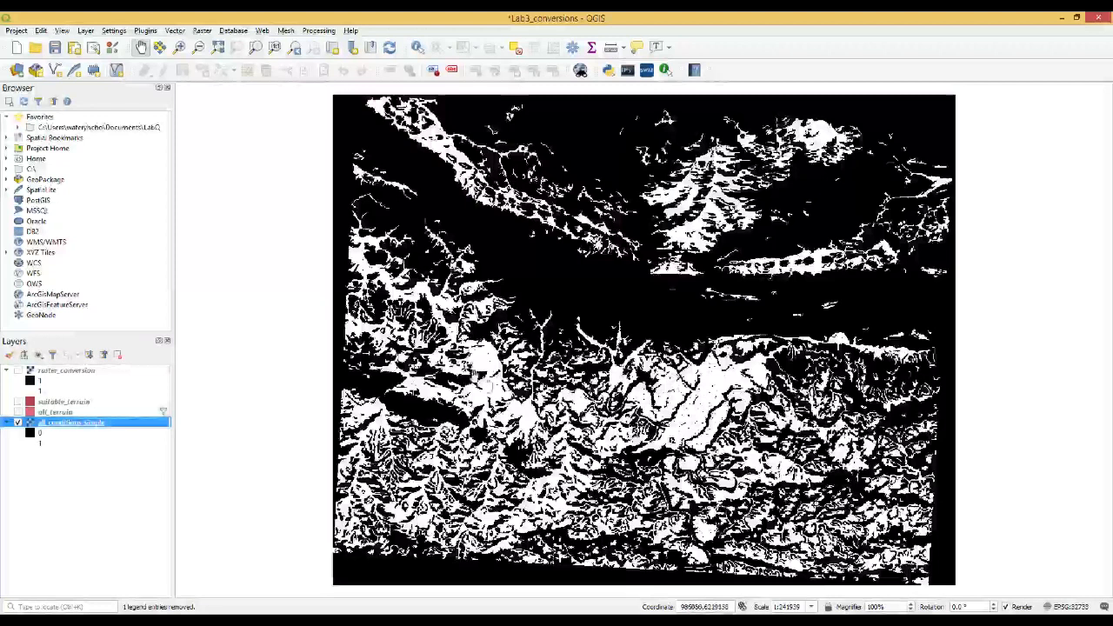
Step: Set the color gradient of the raster_conversion layer to White to black and apply it
{"action": "right_click", "coordinate": [53, 371]}
{"action": "left_click", "coordinate": [113, 573]}
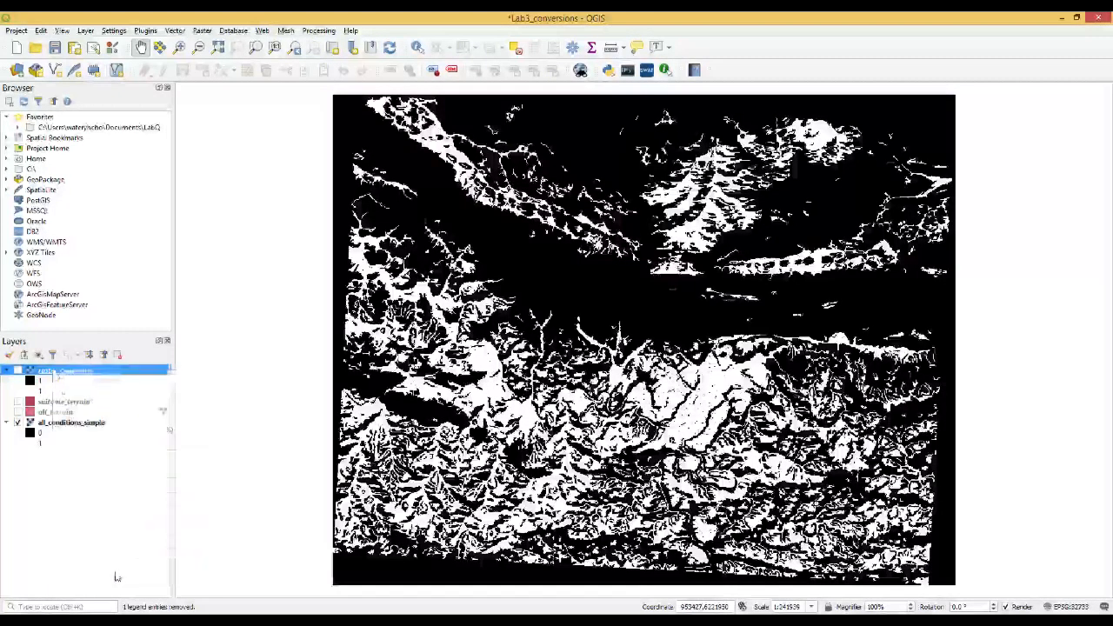
{"action": "left_click", "coordinate": [385, 216]}
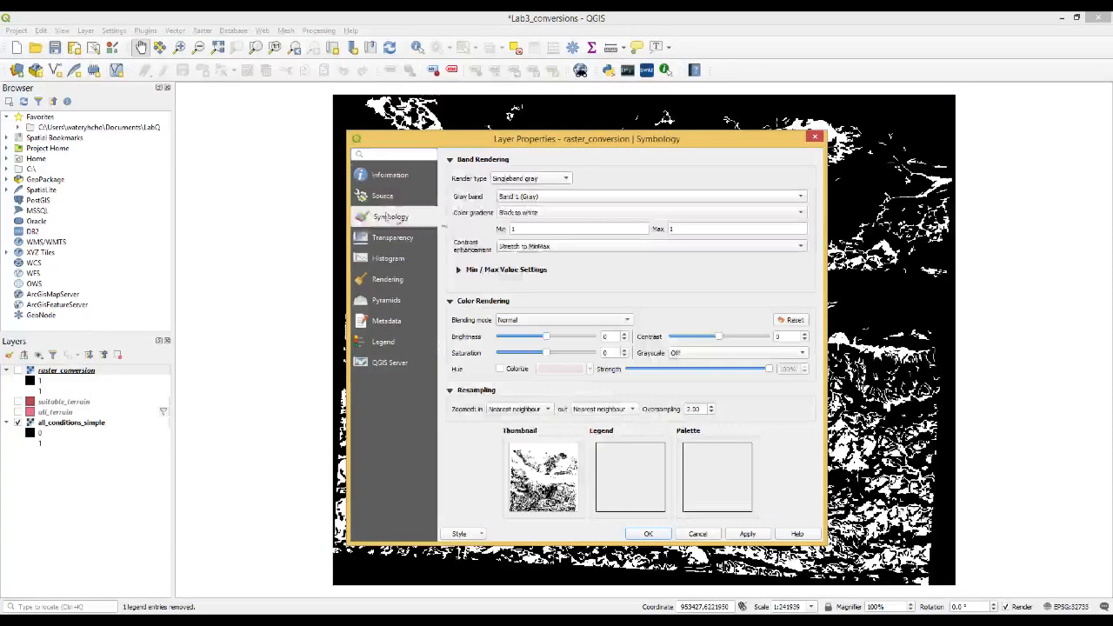
{"action": "left_click", "coordinate": [570, 212]}
{"action": "left_click", "coordinate": [561, 230]}
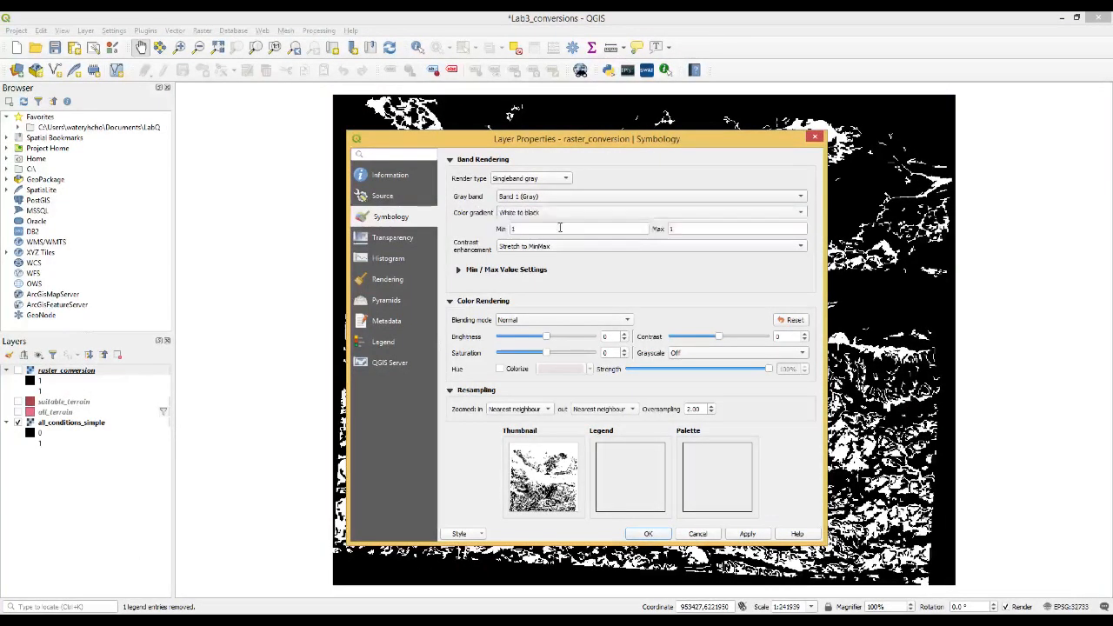
{"action": "left_click", "coordinate": [749, 533]}
{"action": "left_click", "coordinate": [648, 534]}
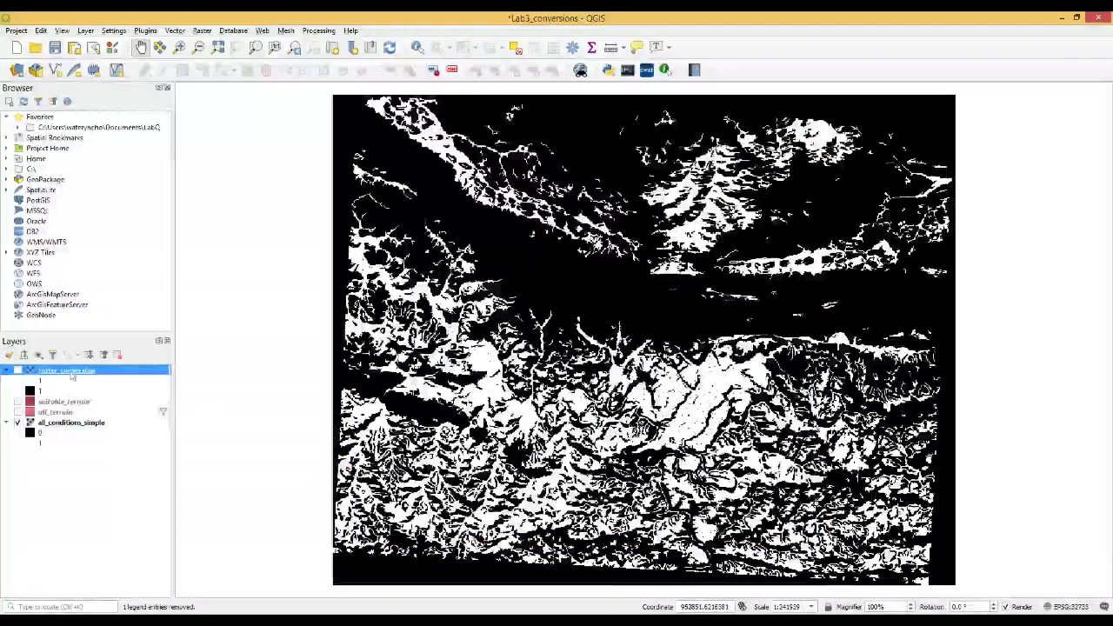
Step: Show raster_conversion over all_conditions_simple and compare the two rasters at pixel level
{"action": "left_click", "coordinate": [18, 371]}
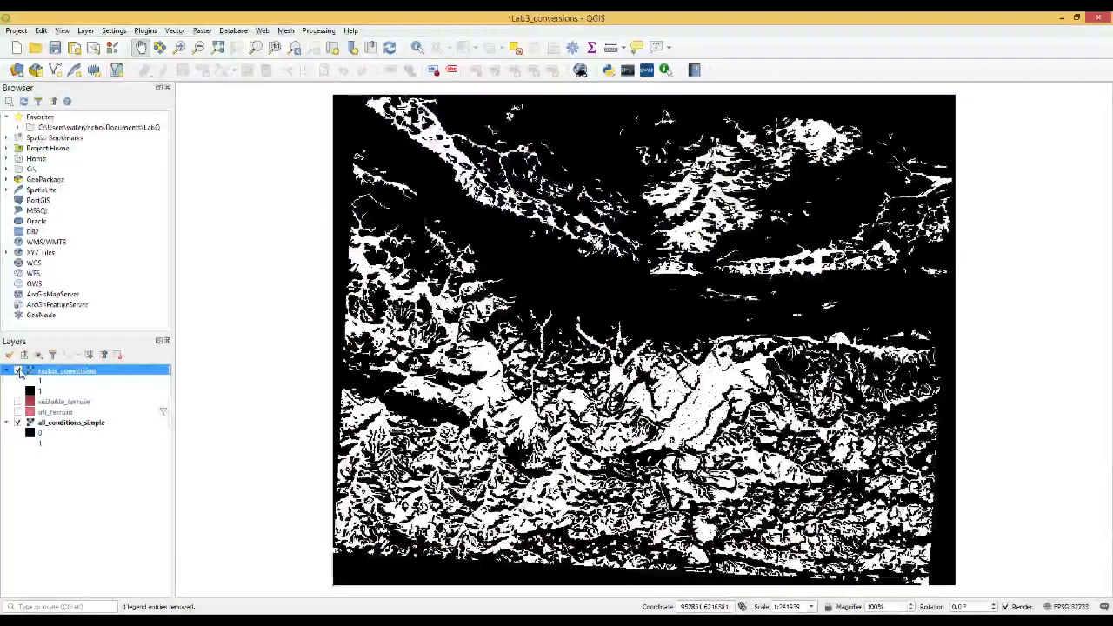
{"action": "scroll", "coordinate": [613, 361], "scroll_direction": "up", "scroll_amount": 2}
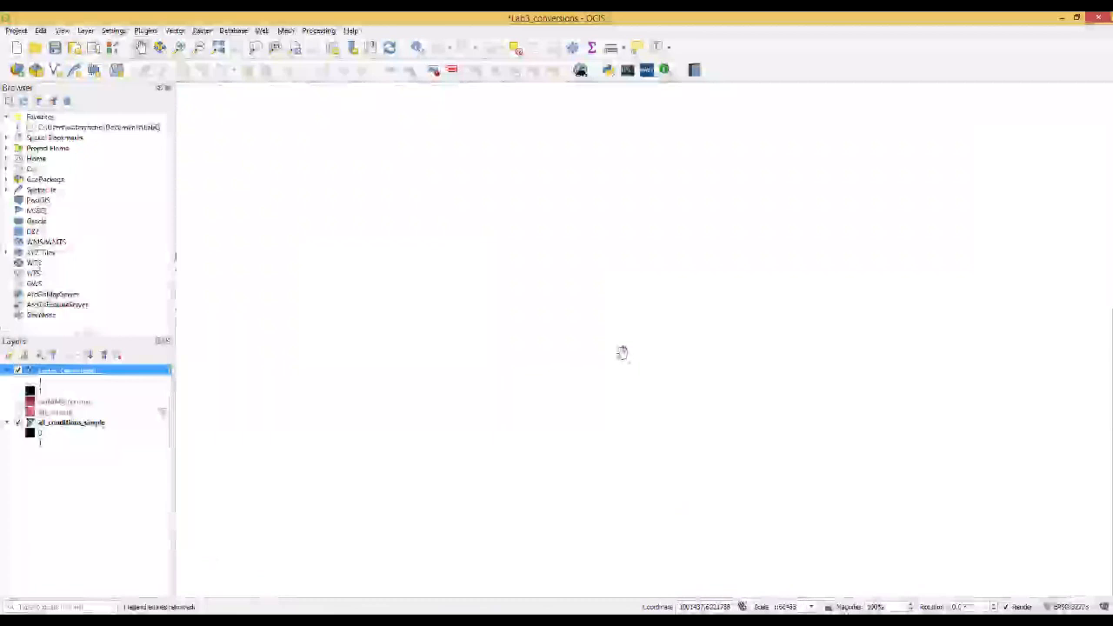
{"action": "scroll", "coordinate": [618, 357], "scroll_direction": "up", "scroll_amount": 1}
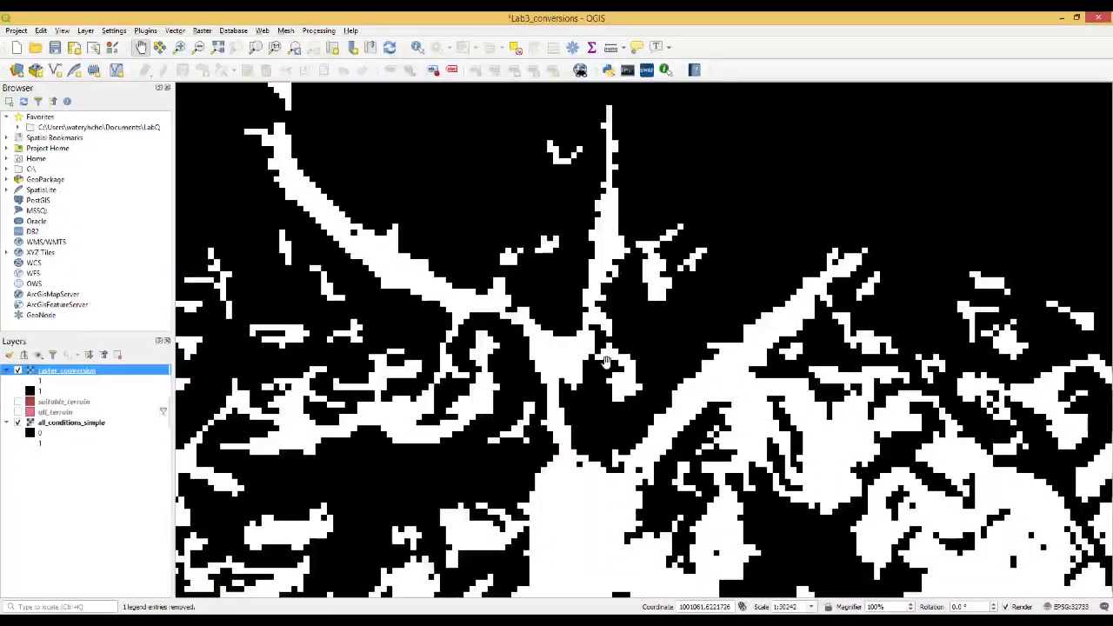
{"action": "scroll", "coordinate": [618, 381], "scroll_direction": "up", "scroll_amount": 2}
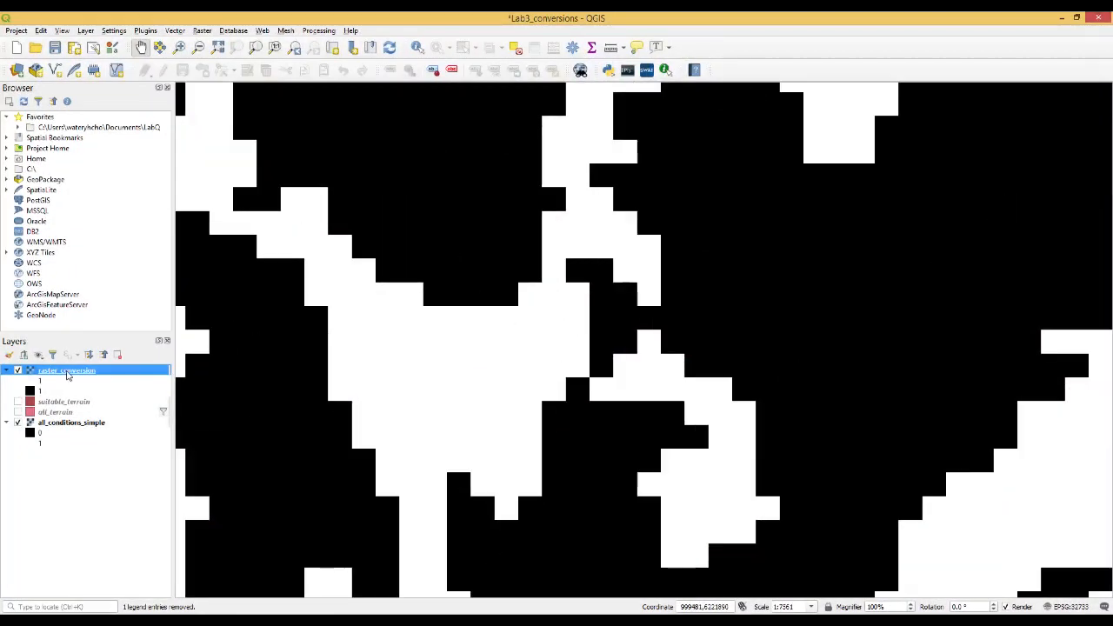
{"action": "left_click", "coordinate": [17, 370]}
Step: Set the color gradient of the raster_conversion layer back to Black to white and apply it
{"action": "right_click", "coordinate": [73, 372]}
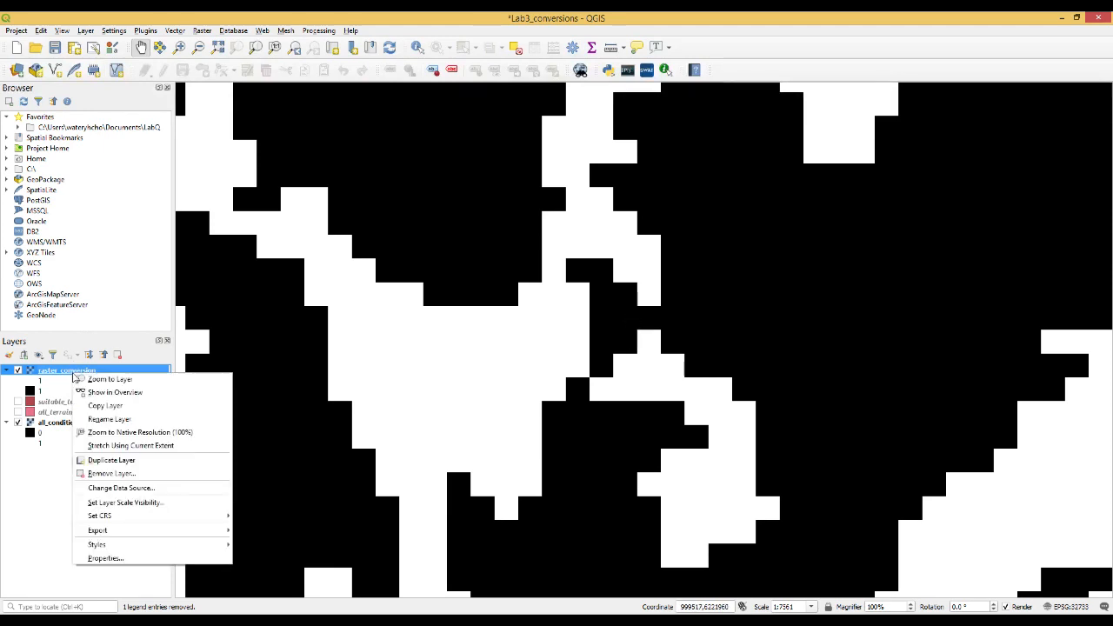
{"action": "left_click", "coordinate": [125, 560]}
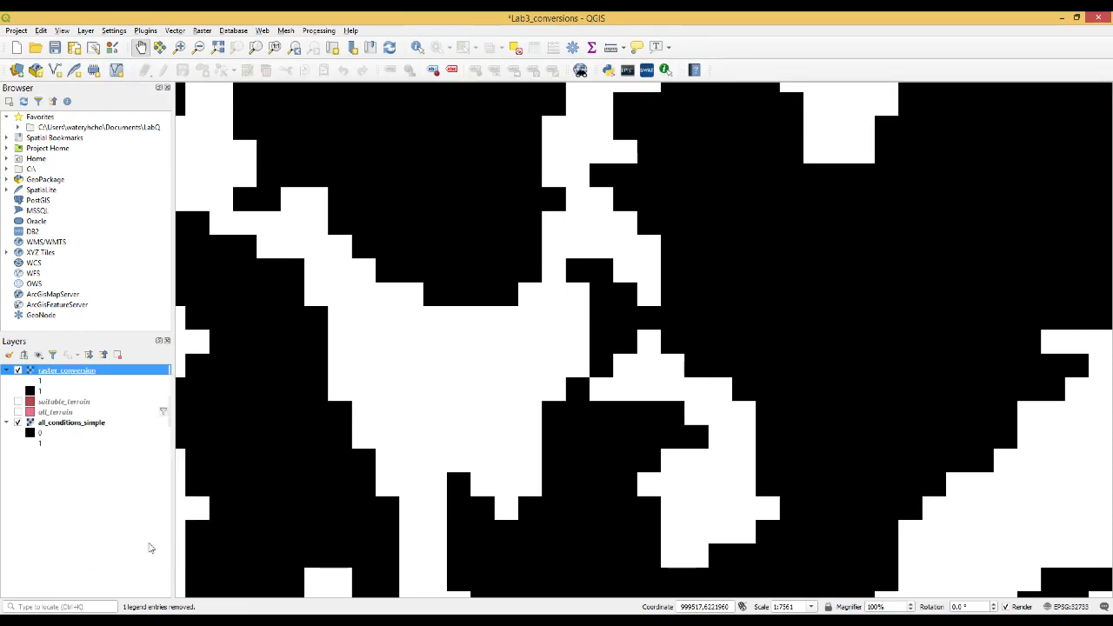
{"action": "right_click", "coordinate": [124, 376]}
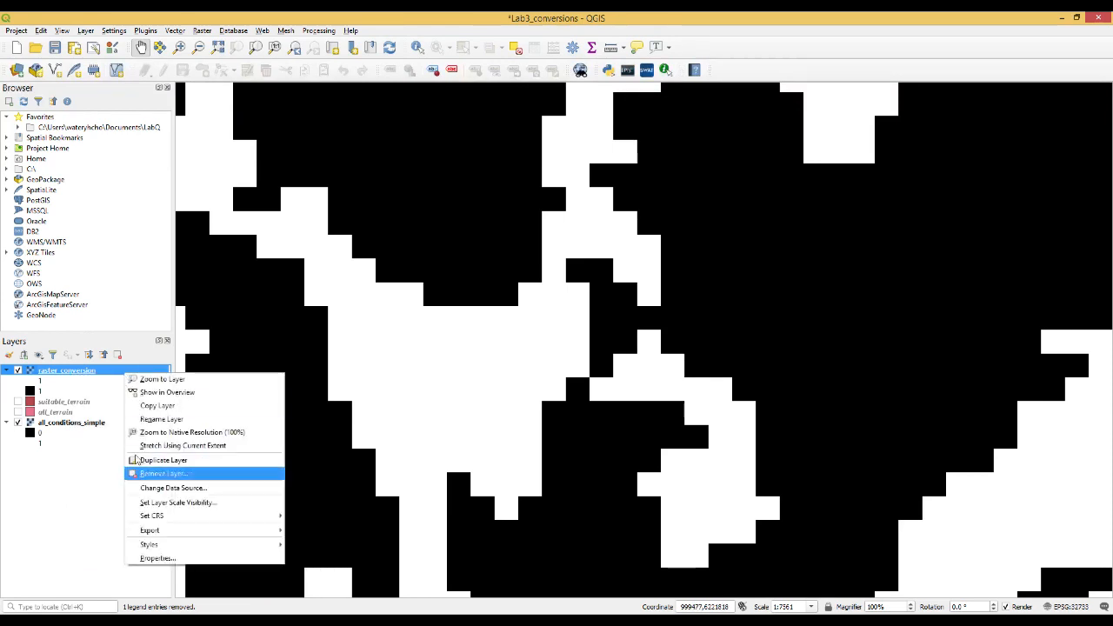
{"action": "left_click", "coordinate": [152, 557]}
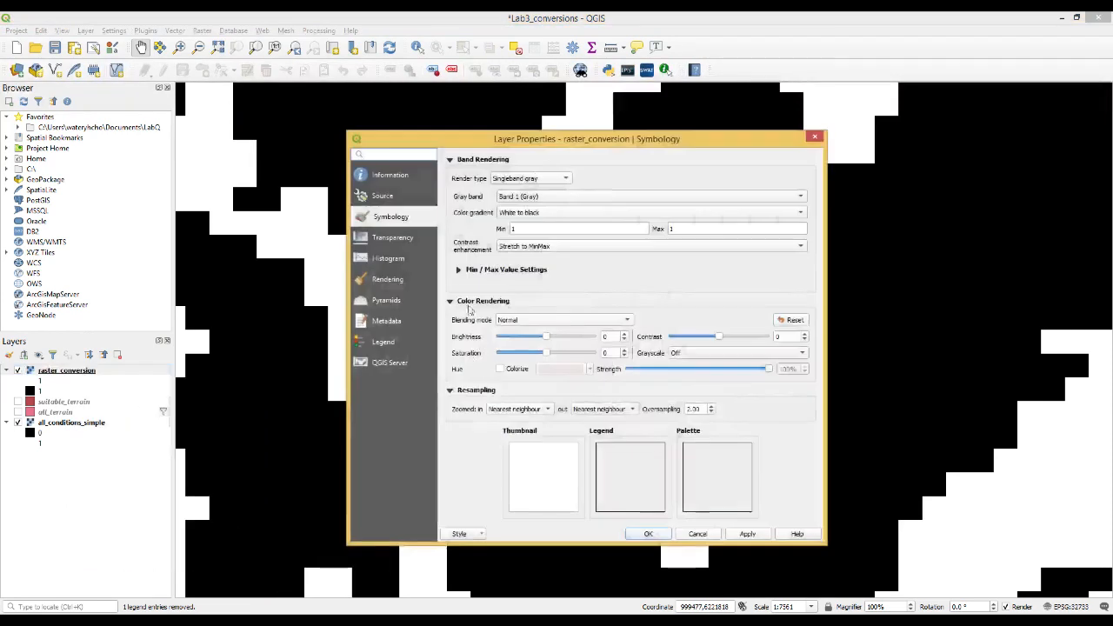
{"action": "left_click", "coordinate": [532, 213]}
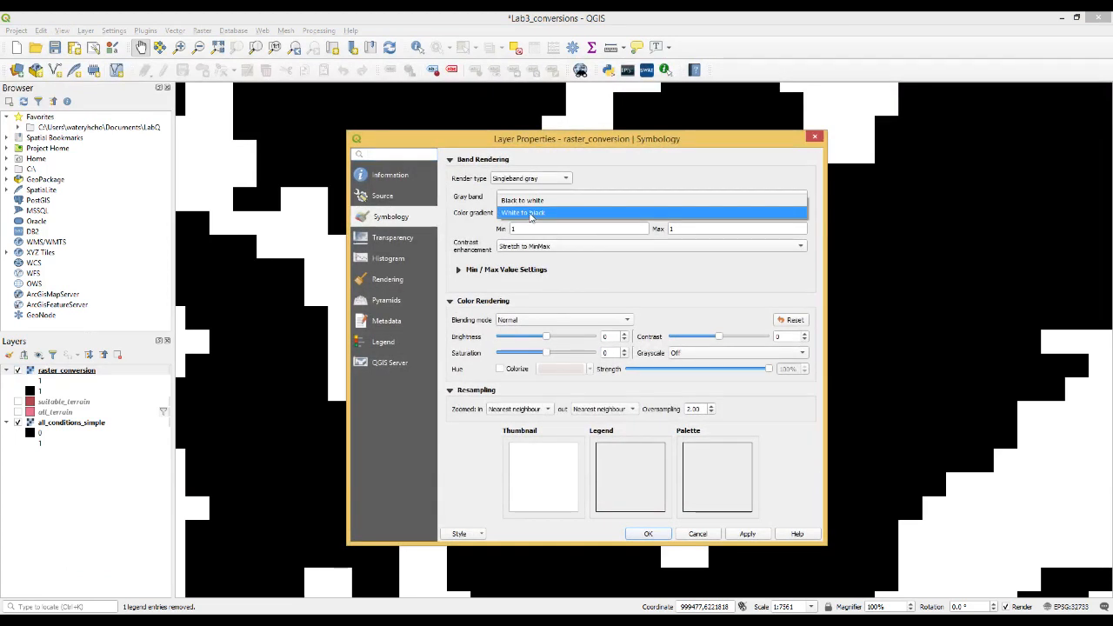
{"action": "left_click", "coordinate": [527, 201]}
{"action": "left_click", "coordinate": [748, 534]}
{"action": "left_click", "coordinate": [648, 534]}
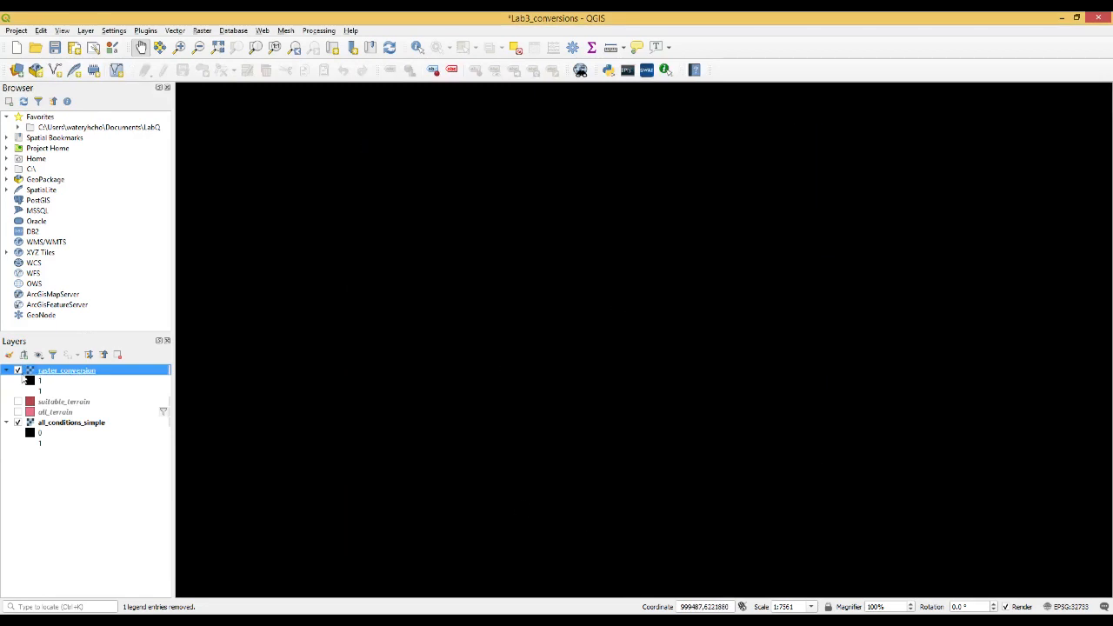
Step: Zoom to the full extent of raster_conversion, hide all_conditions_simple, and toggle raster_conversion off and on
{"action": "right_click", "coordinate": [62, 372]}
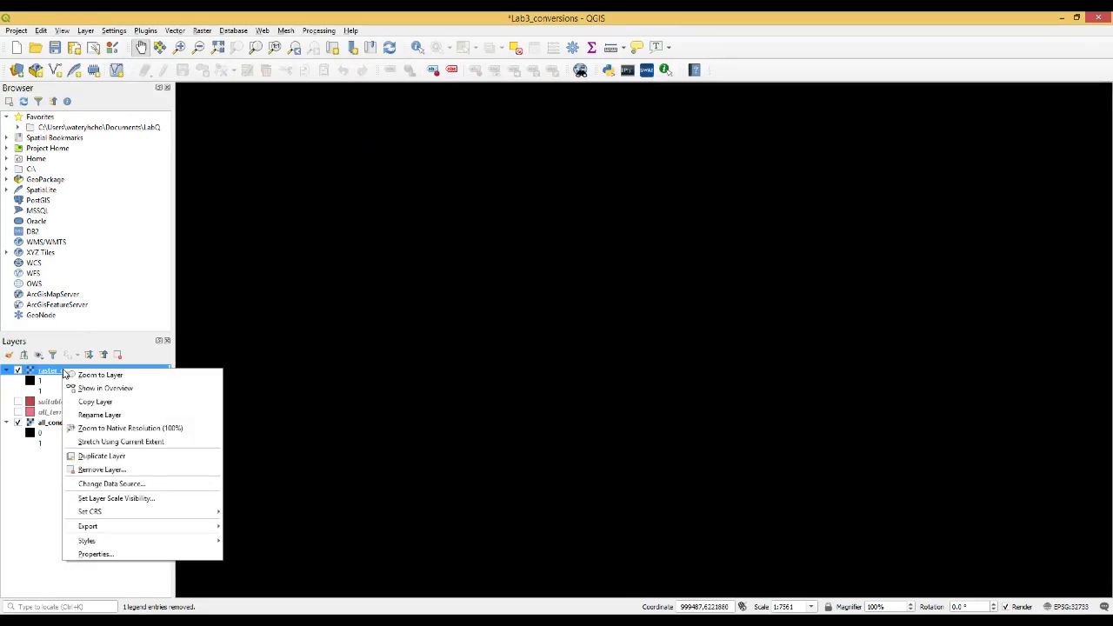
{"action": "left_click", "coordinate": [81, 380]}
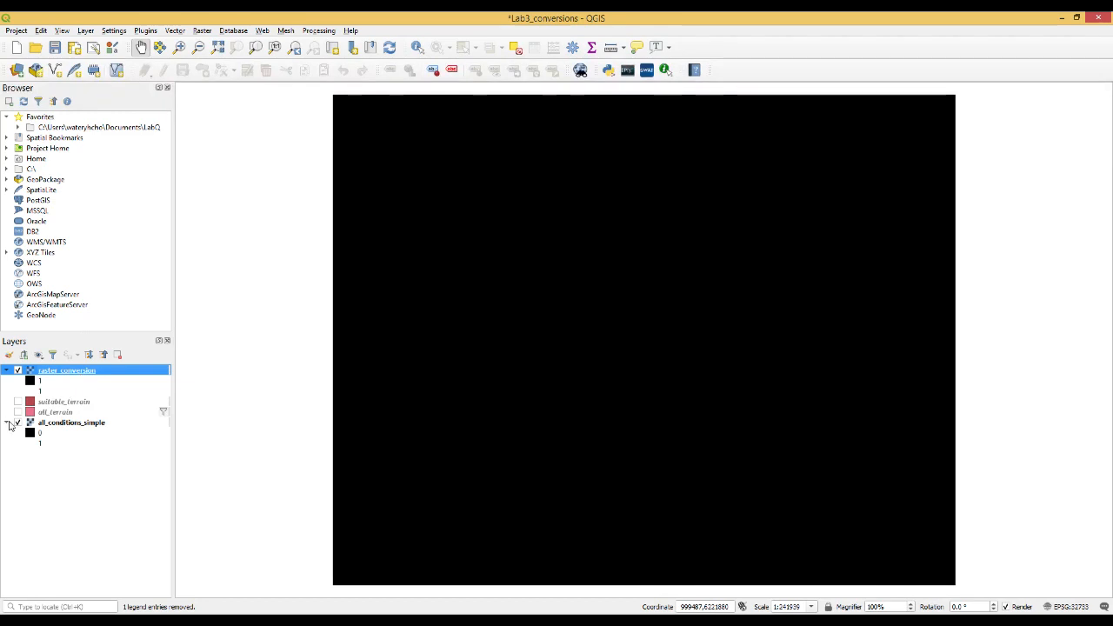
{"action": "left_click", "coordinate": [17, 423]}
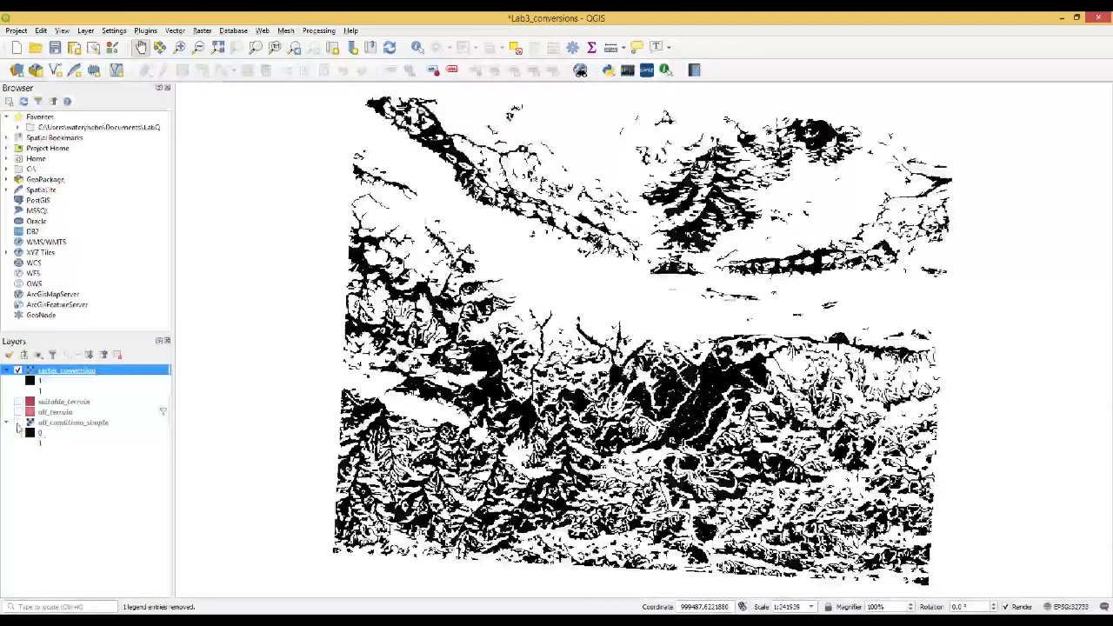
{"action": "left_click", "coordinate": [18, 372]}
{"action": "left_click", "coordinate": [18, 371]}
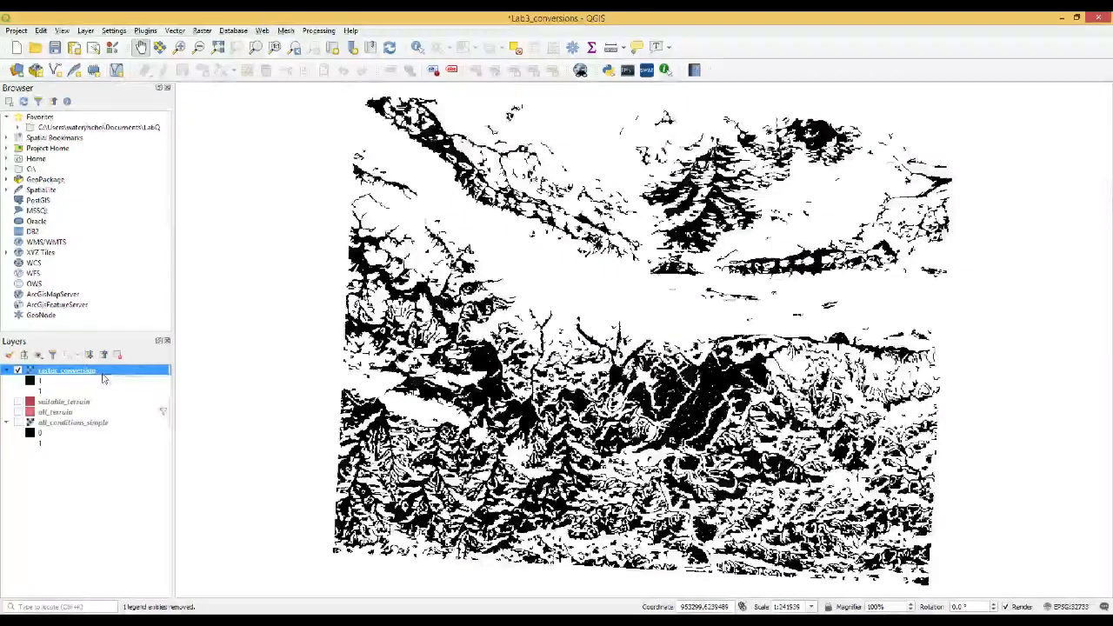
Step: Check the raster width and height in the information properties of the all_conditions_simple layer, and close them without changes
{"action": "right_click", "coordinate": [80, 424]}
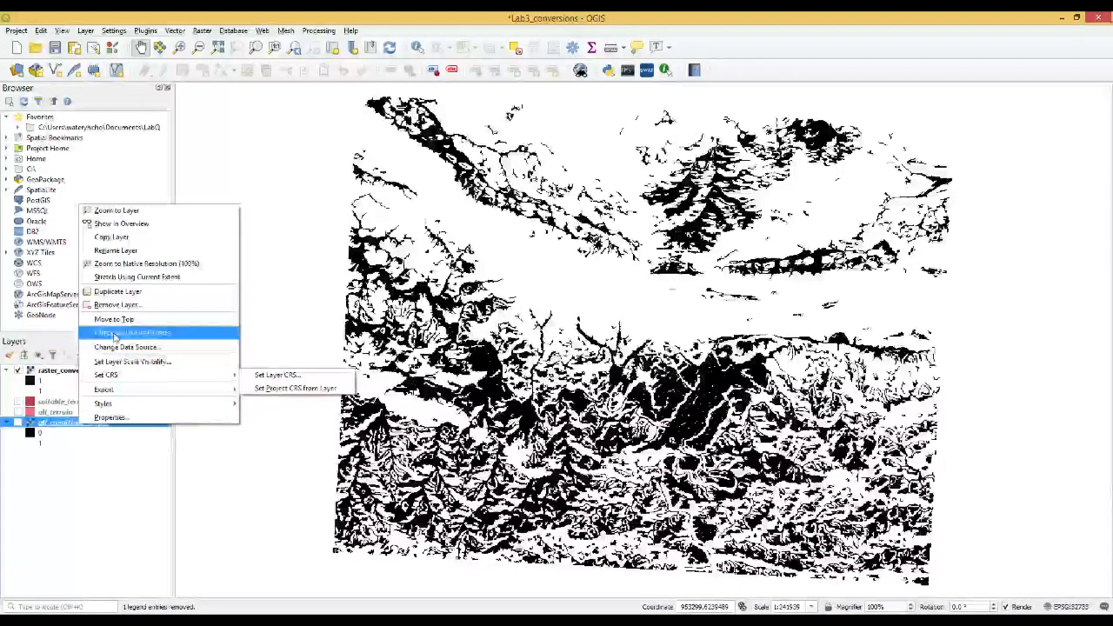
{"action": "left_click", "coordinate": [107, 418]}
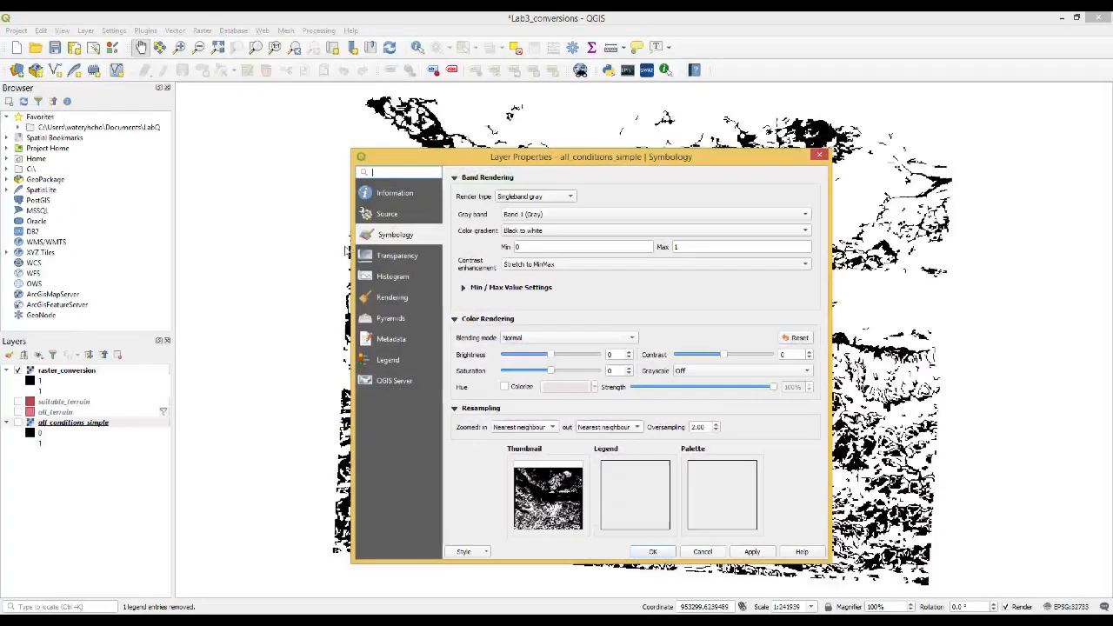
{"action": "left_click", "coordinate": [400, 197]}
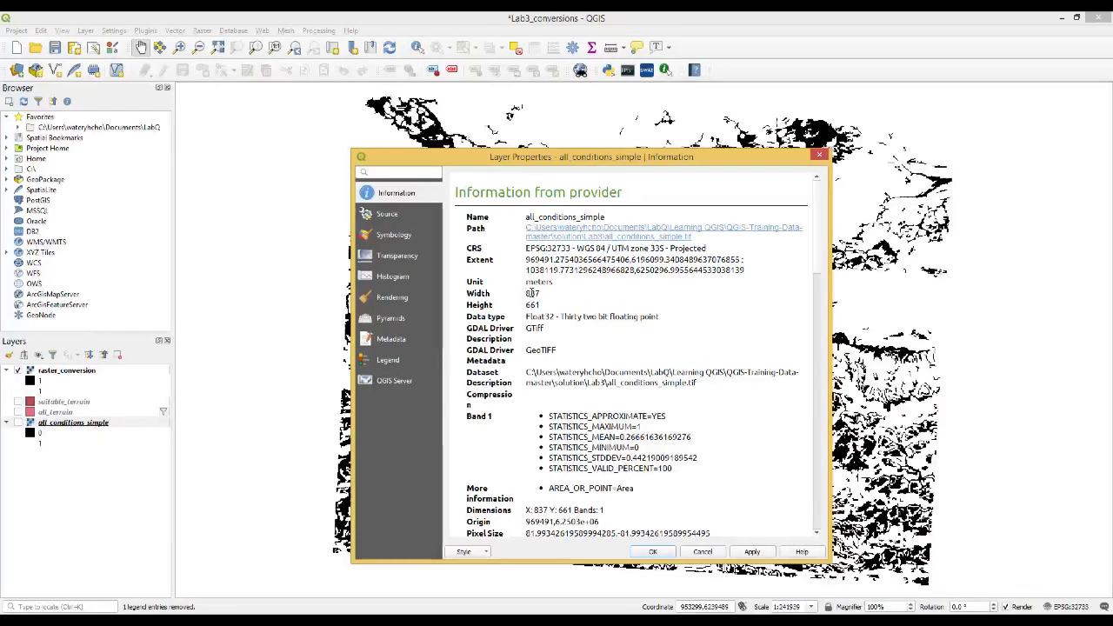
{"action": "left_click_drag", "start_coordinate": [526, 294], "coordinate": [544, 301]}
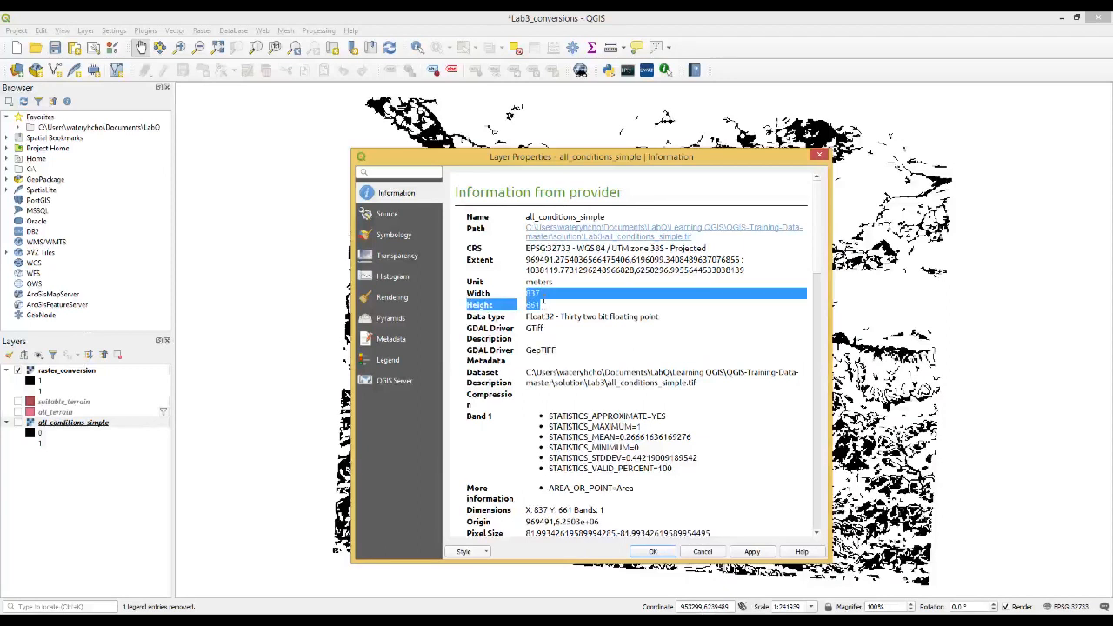
{"action": "left_click", "coordinate": [534, 294]}
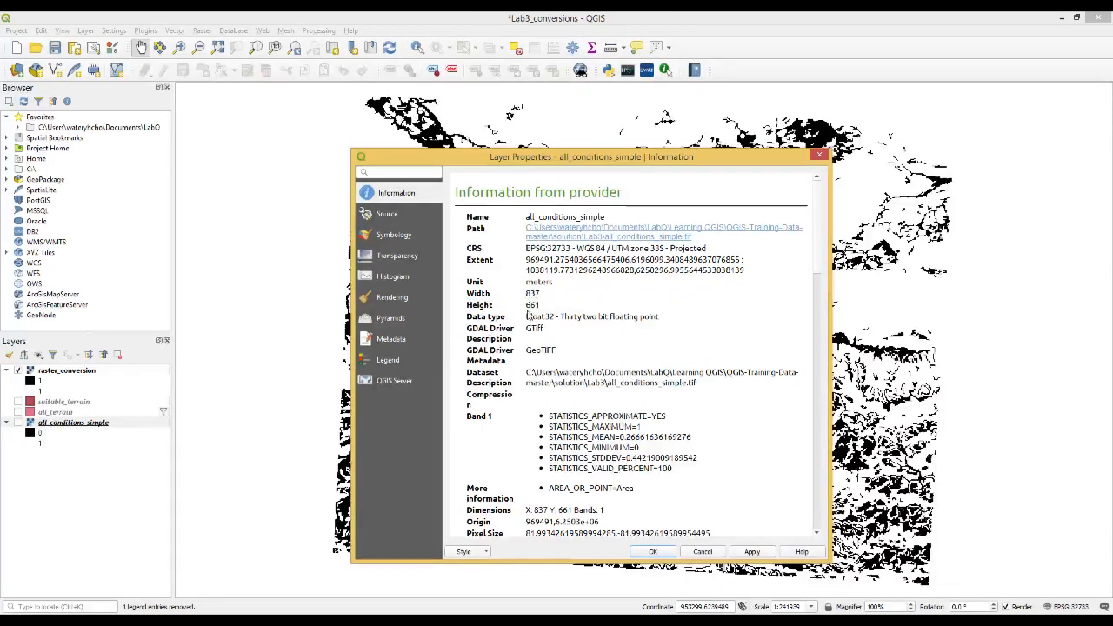
{"action": "left_click", "coordinate": [715, 553]}
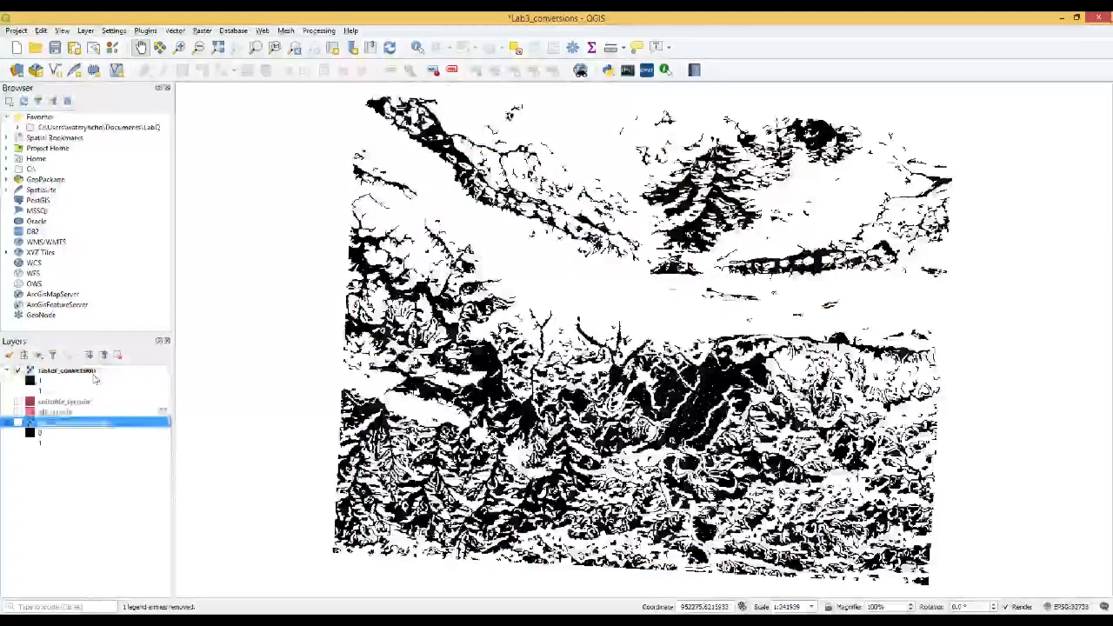
Step: Select the raster_conversion layer and save the Lab3_conversions project
{"action": "left_click", "coordinate": [94, 372]}
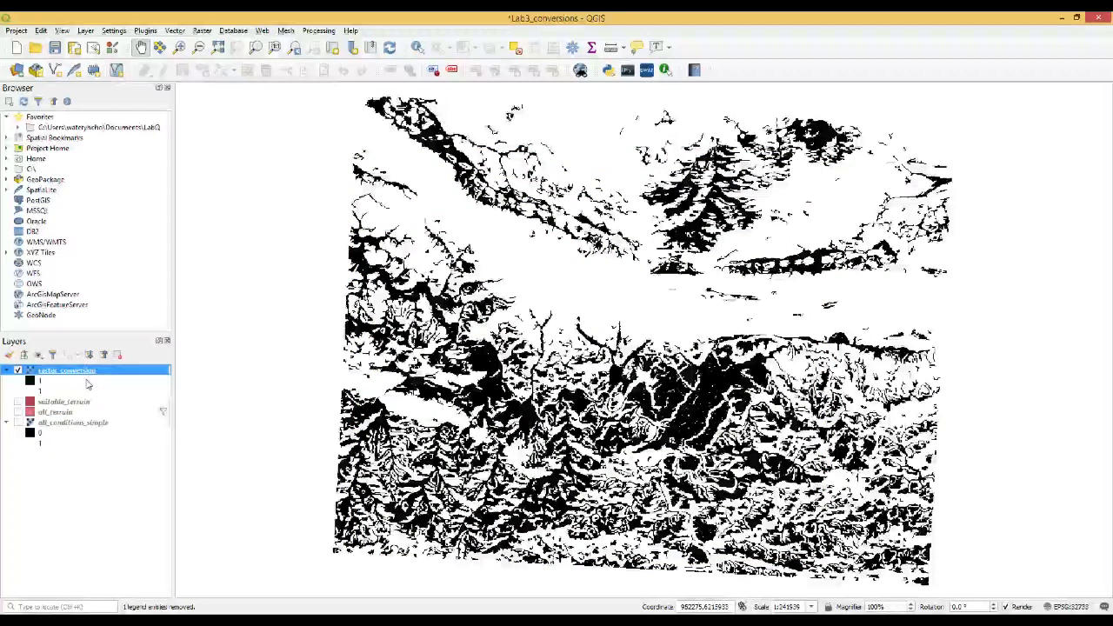
{"action": "key", "text": "ctrl+s"}
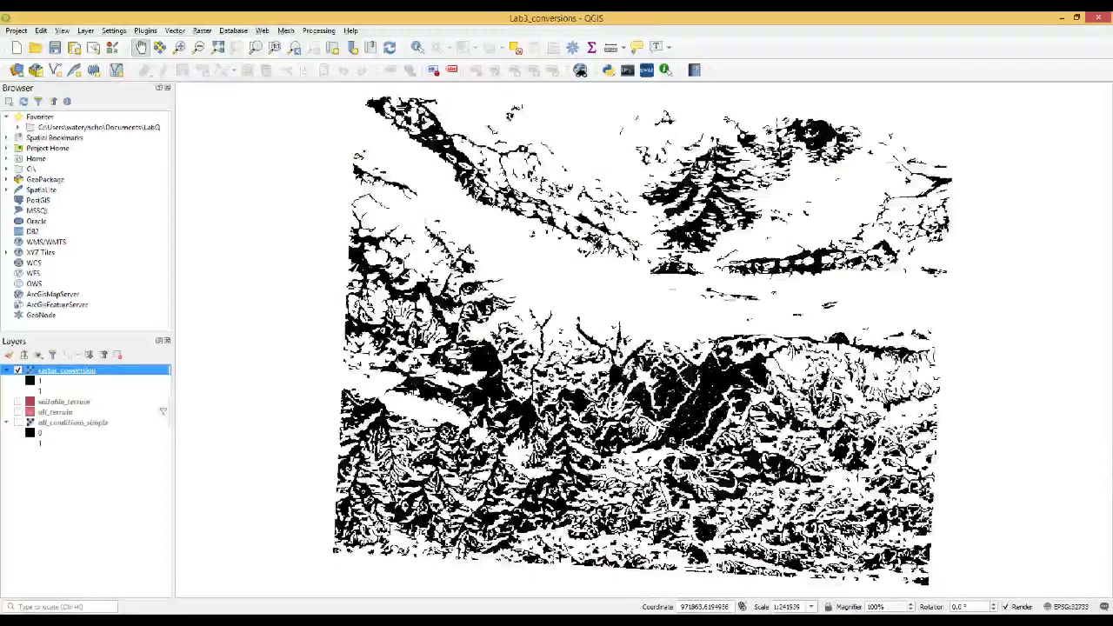
{"action": "left_click", "coordinate": [54, 50]}
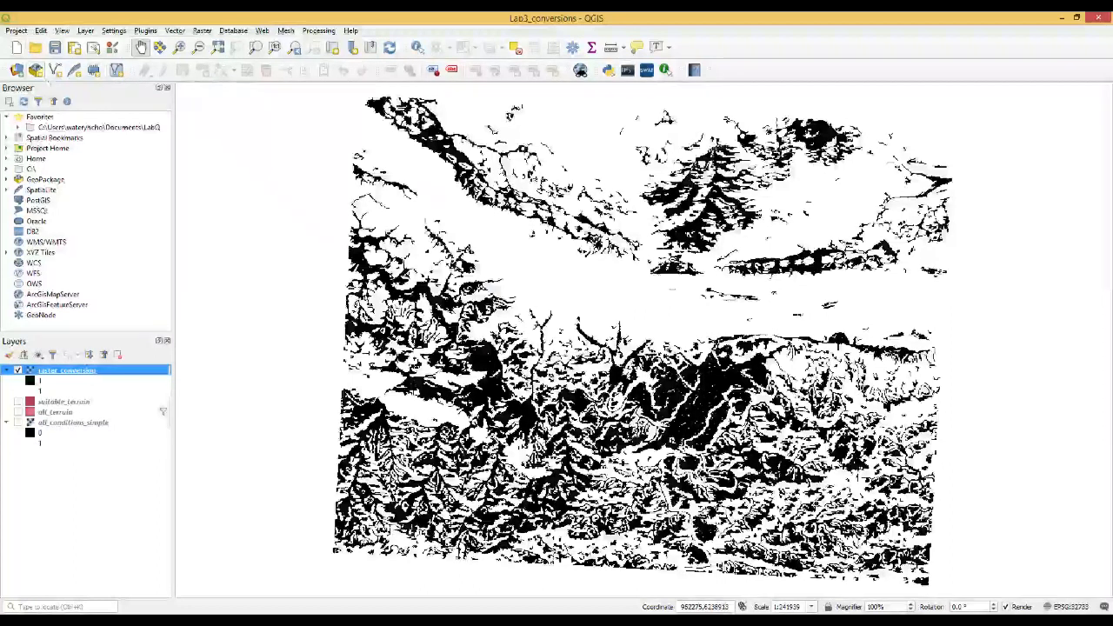
Step: Open the Lab2_vector_analysis project from the Lab2 folder inside solution
{"action": "left_click", "coordinate": [16, 30]}
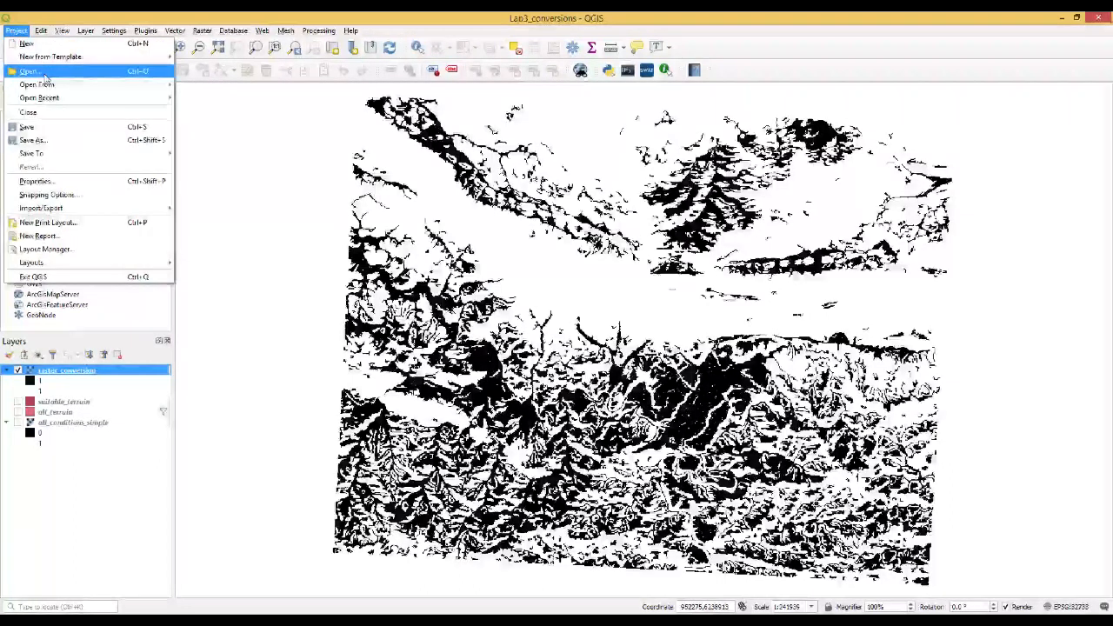
{"action": "left_click", "coordinate": [29, 71]}
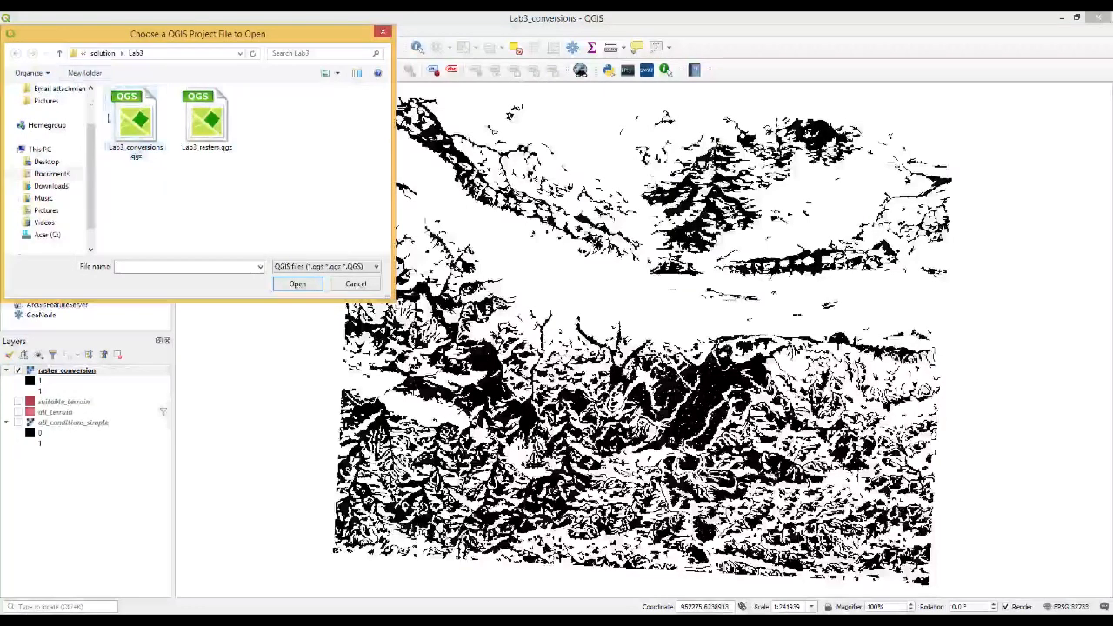
{"action": "left_click", "coordinate": [60, 54]}
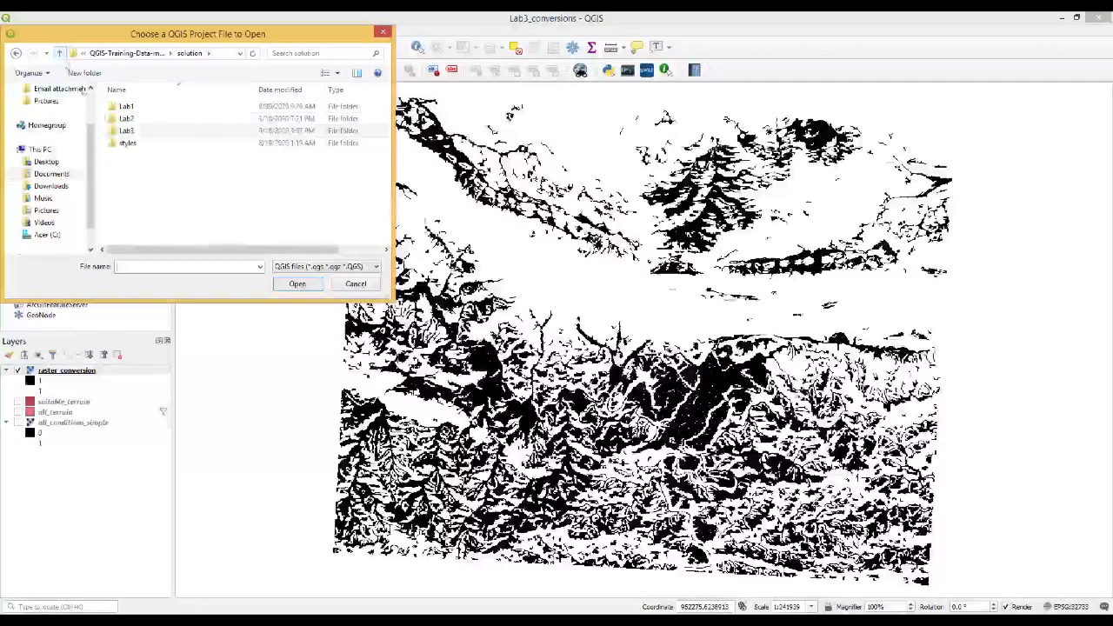
{"action": "double_click", "coordinate": [124, 119]}
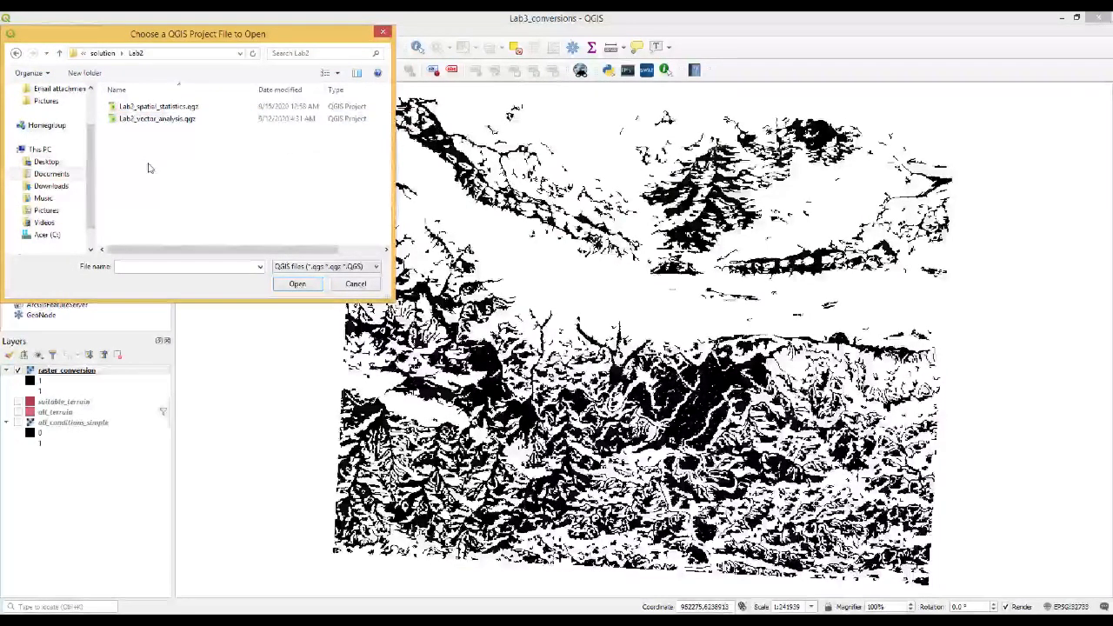
{"action": "double_click", "coordinate": [144, 122]}
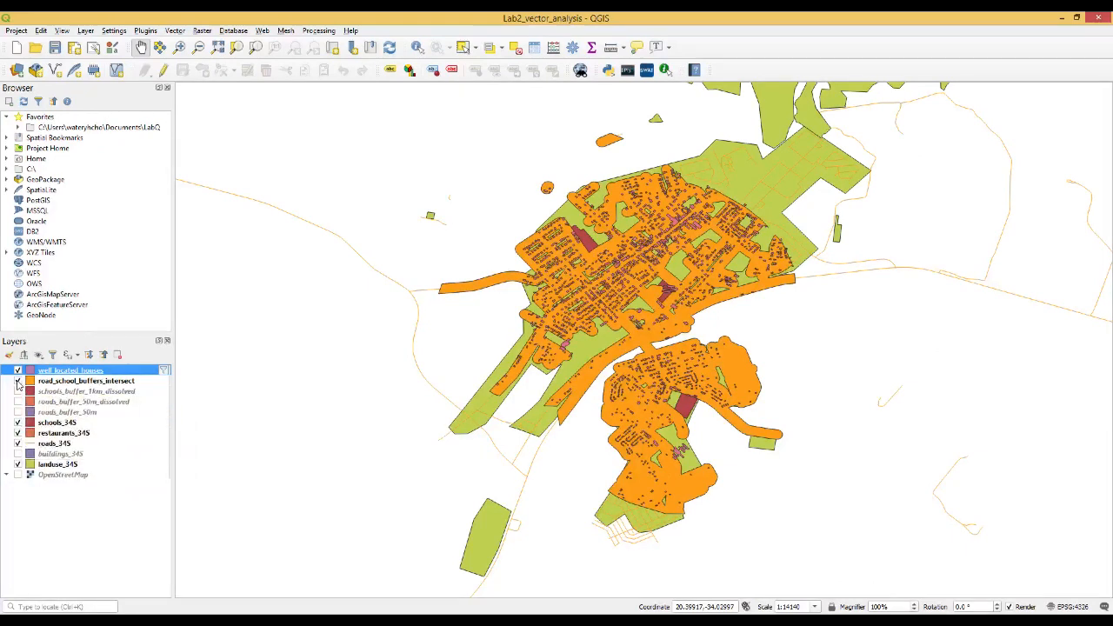
Step: Hide the road_school_buffers_intersect, schools_34S and restaurants_34S layers
{"action": "left_click", "coordinate": [18, 381]}
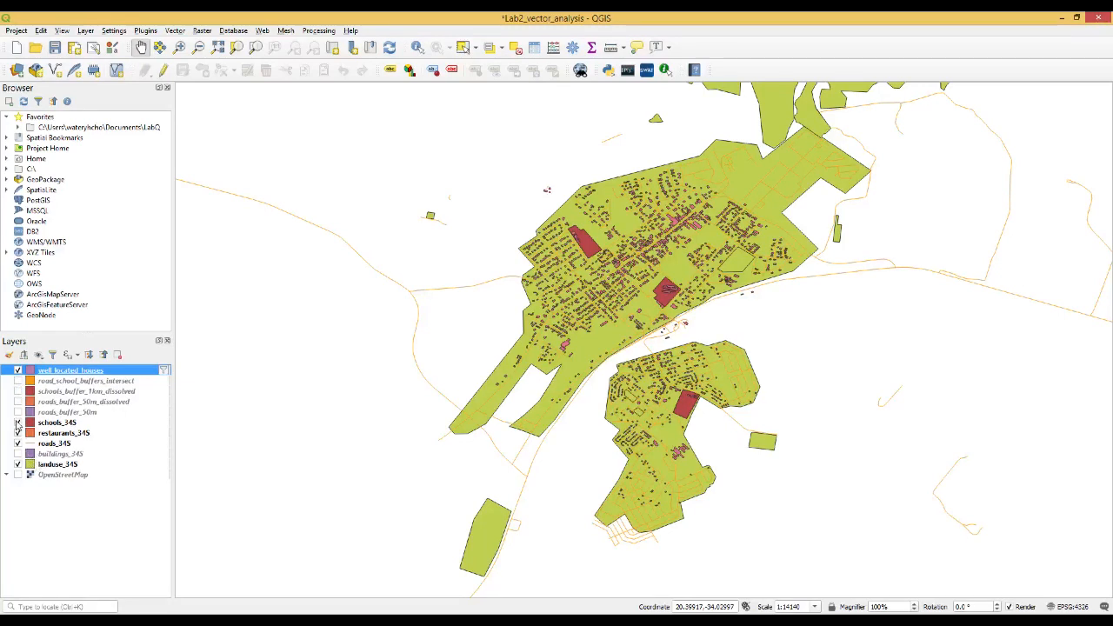
{"action": "left_click", "coordinate": [18, 423]}
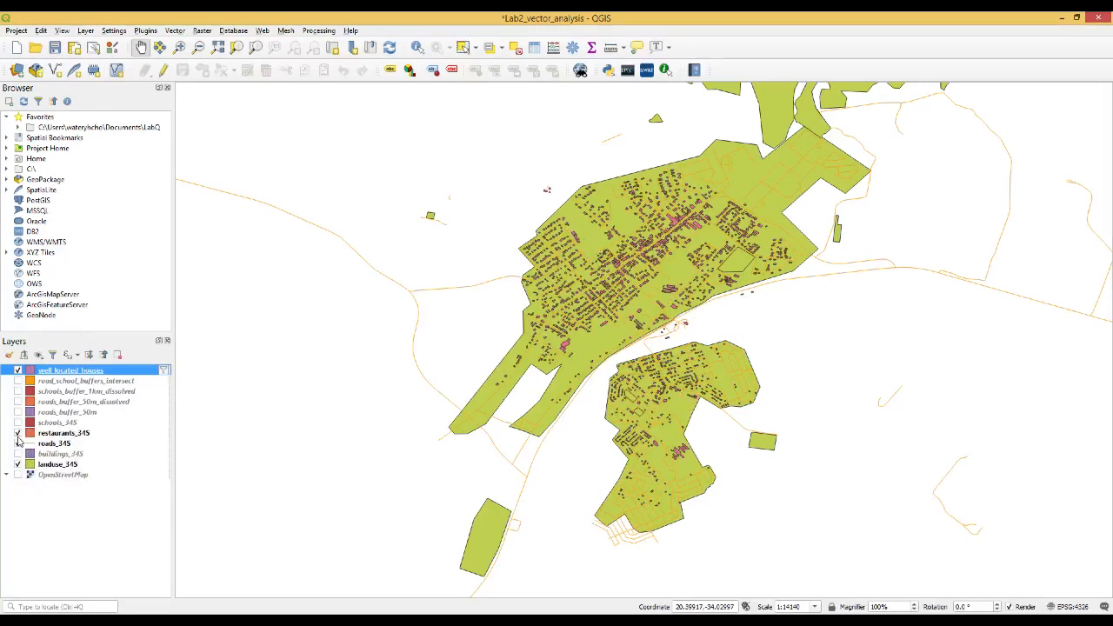
{"action": "left_click", "coordinate": [18, 433]}
Step: Save a copy of the project as Lab3_combining_analysis in the Lab3 folder inside solution
{"action": "left_click", "coordinate": [15, 31]}
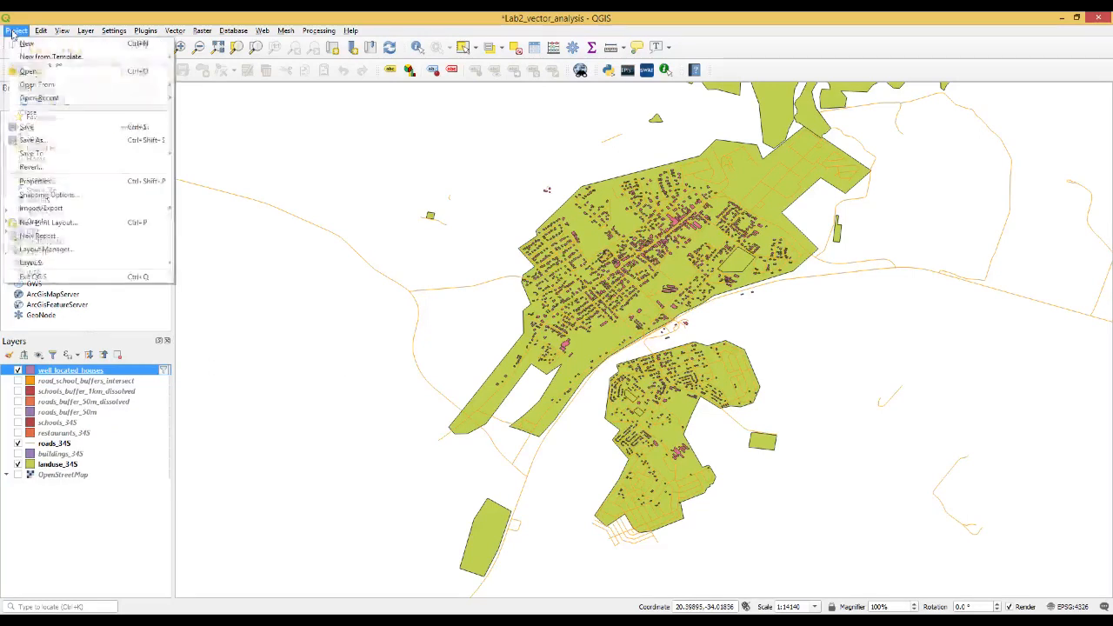
{"action": "left_click", "coordinate": [39, 142]}
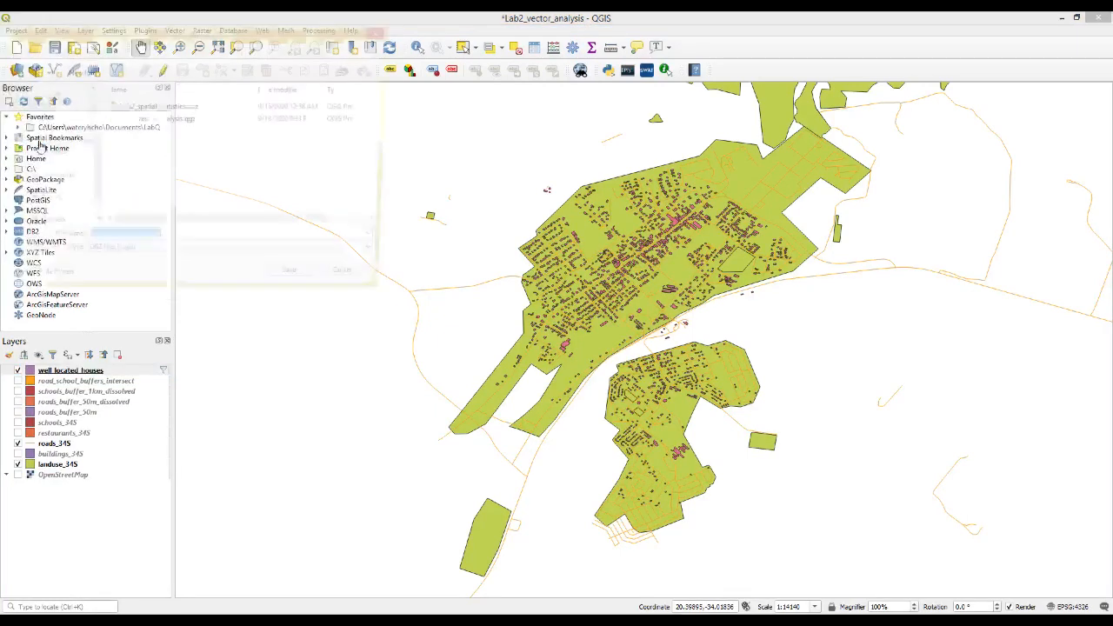
{"action": "left_click", "coordinate": [59, 53]}
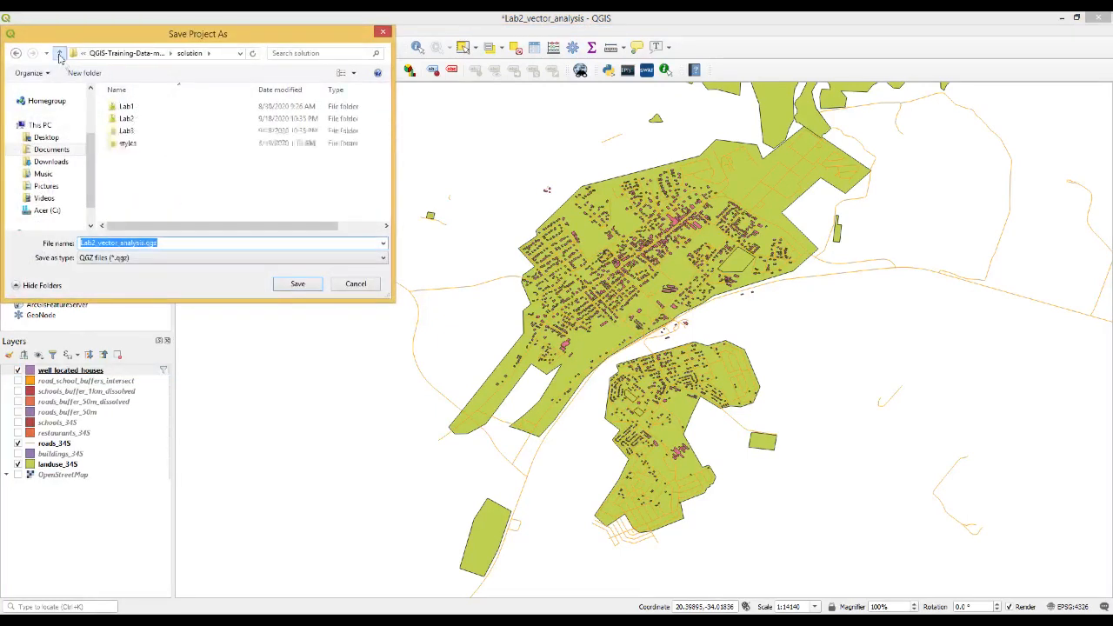
{"action": "double_click", "coordinate": [127, 132]}
{"action": "left_click", "coordinate": [200, 126]}
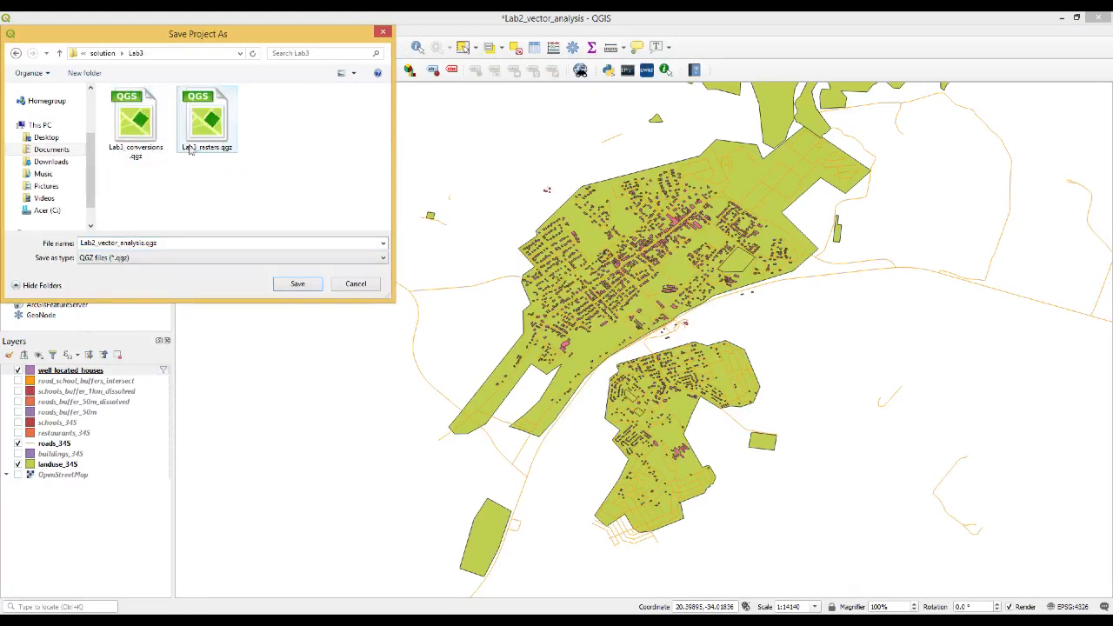
{"action": "left_click", "coordinate": [100, 243]}
{"action": "left_click", "coordinate": [99, 243]}
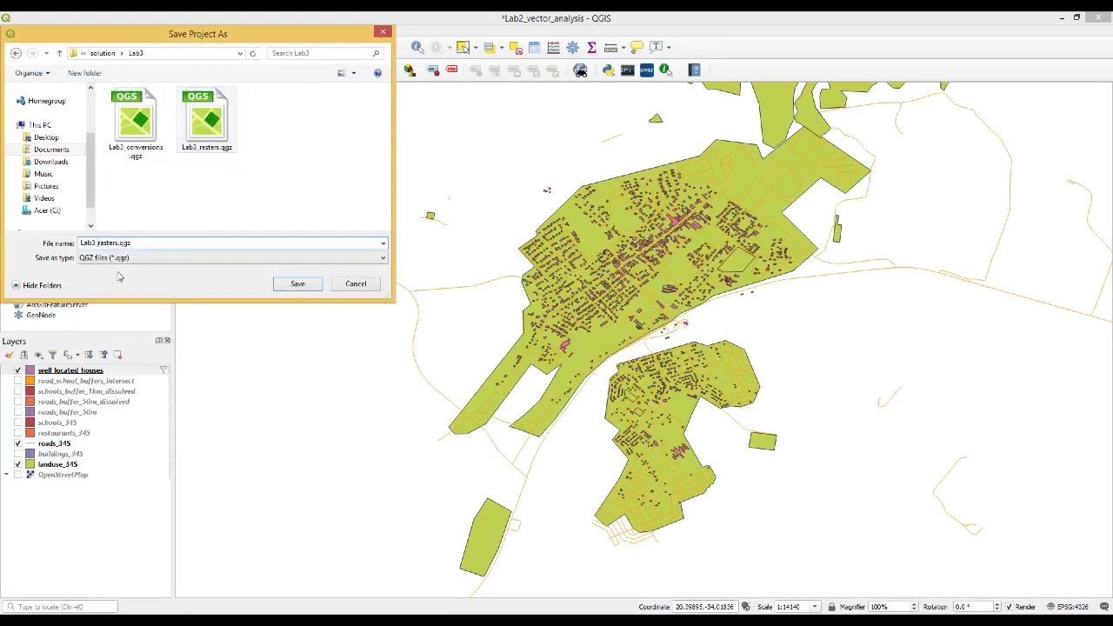
{"action": "key", "text": "BackSpace"}
{"action": "key", "text": "BackSpace"}
{"action": "key", "text": "BackSpace"}
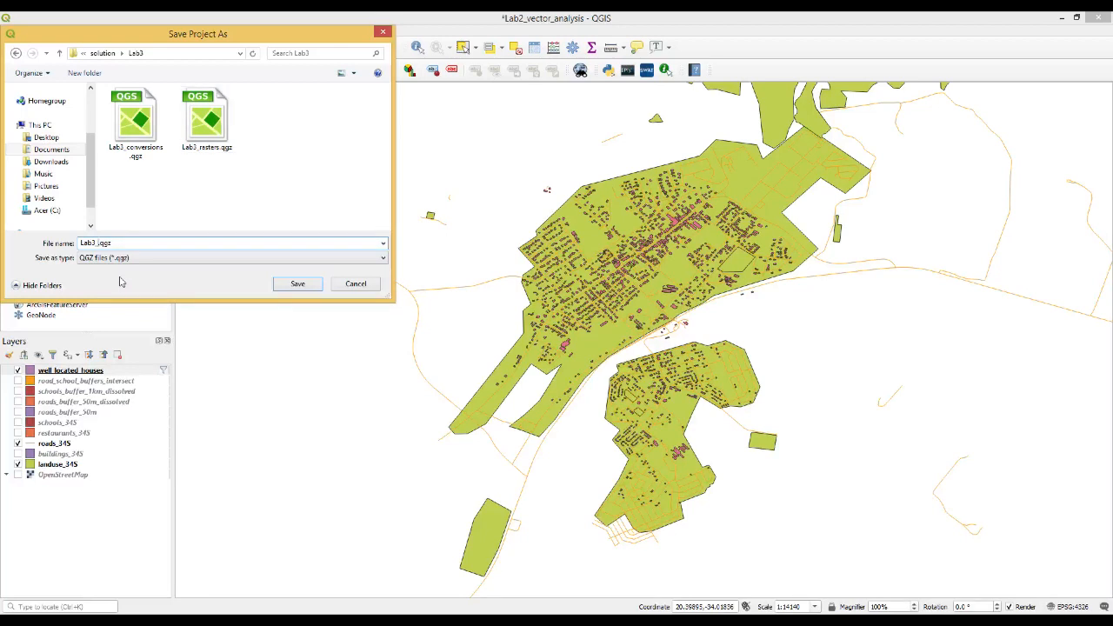
{"action": "type", "text": "v"}
{"action": "key", "text": "BackSpace"}
{"action": "left_click", "coordinate": [295, 283]}
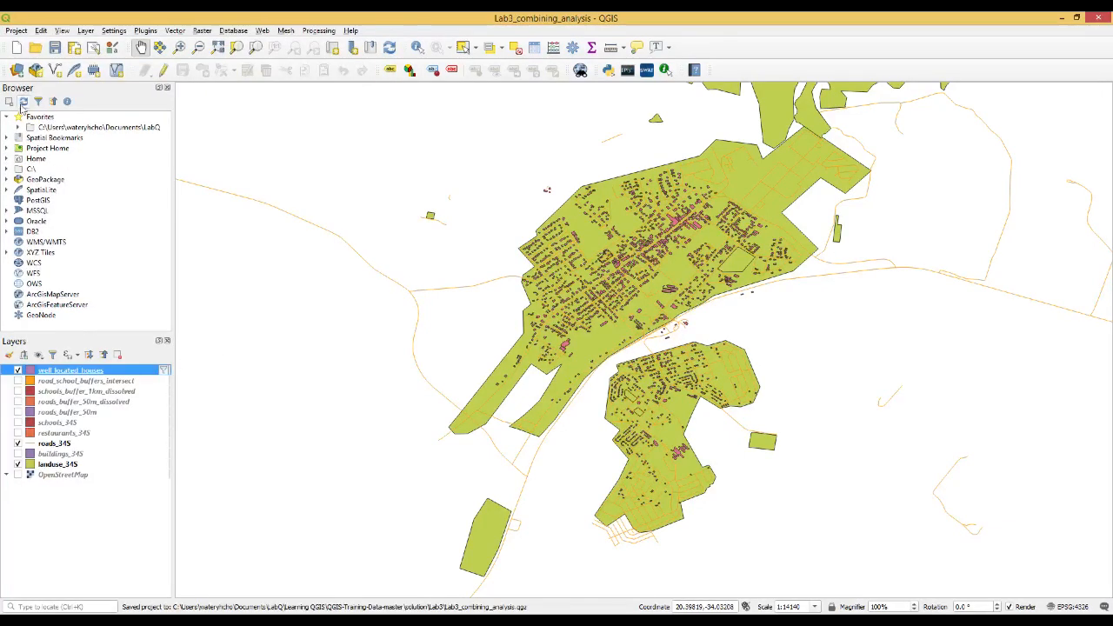
Step: Add the suitable_terrain.shp file from the Lab3 folder to the project as a vector layer
{"action": "left_click", "coordinate": [18, 71]}
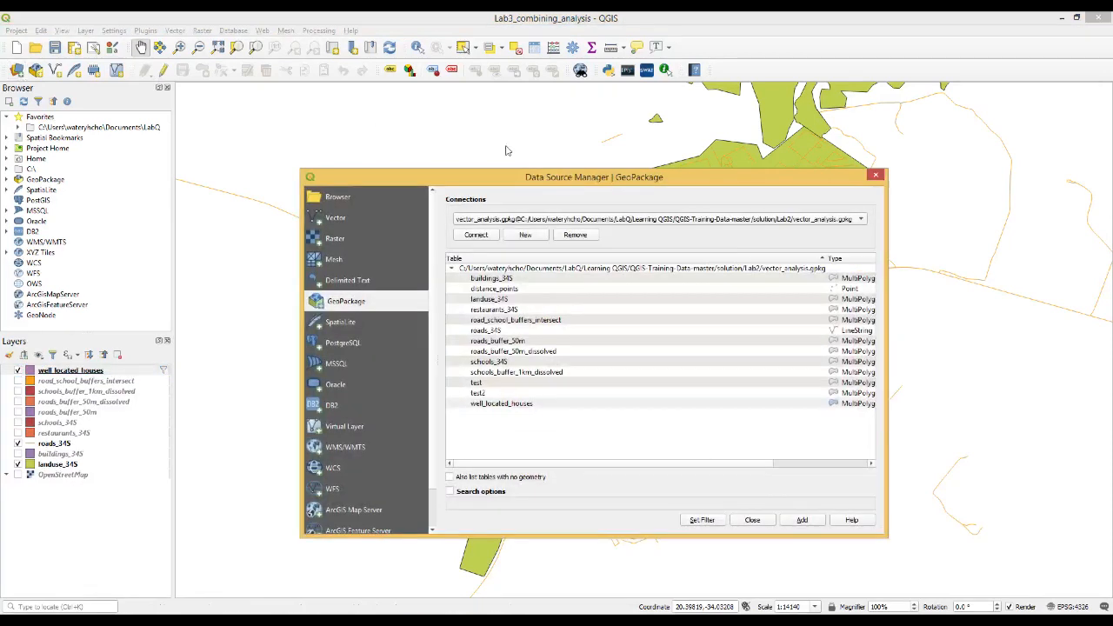
{"action": "left_click_drag", "start_coordinate": [565, 181], "coordinate": [561, 152]}
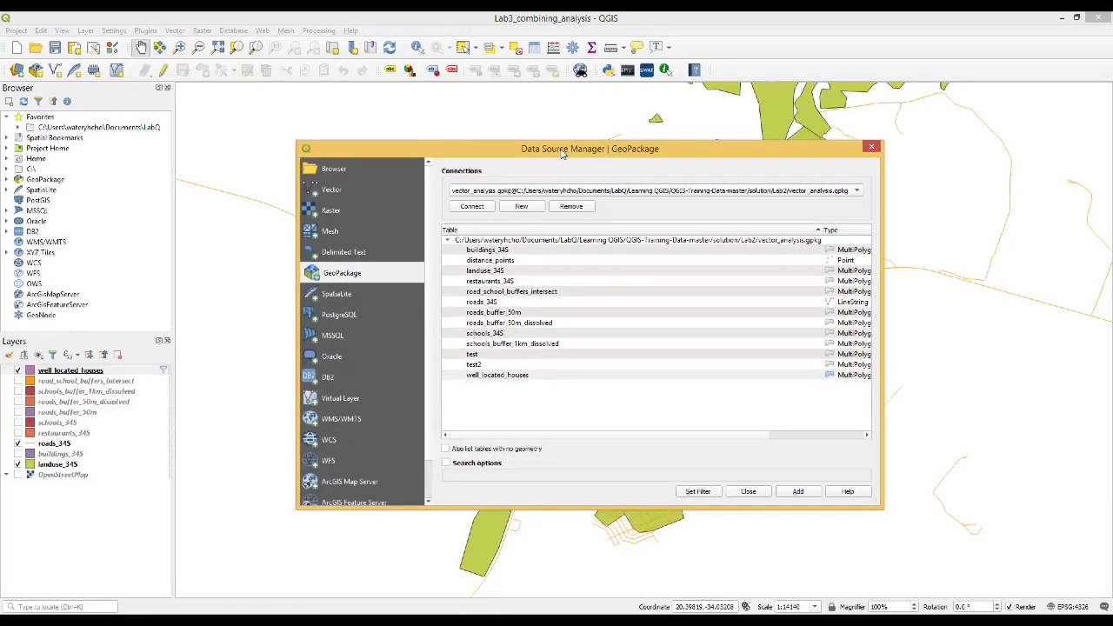
{"action": "left_click", "coordinate": [348, 193]}
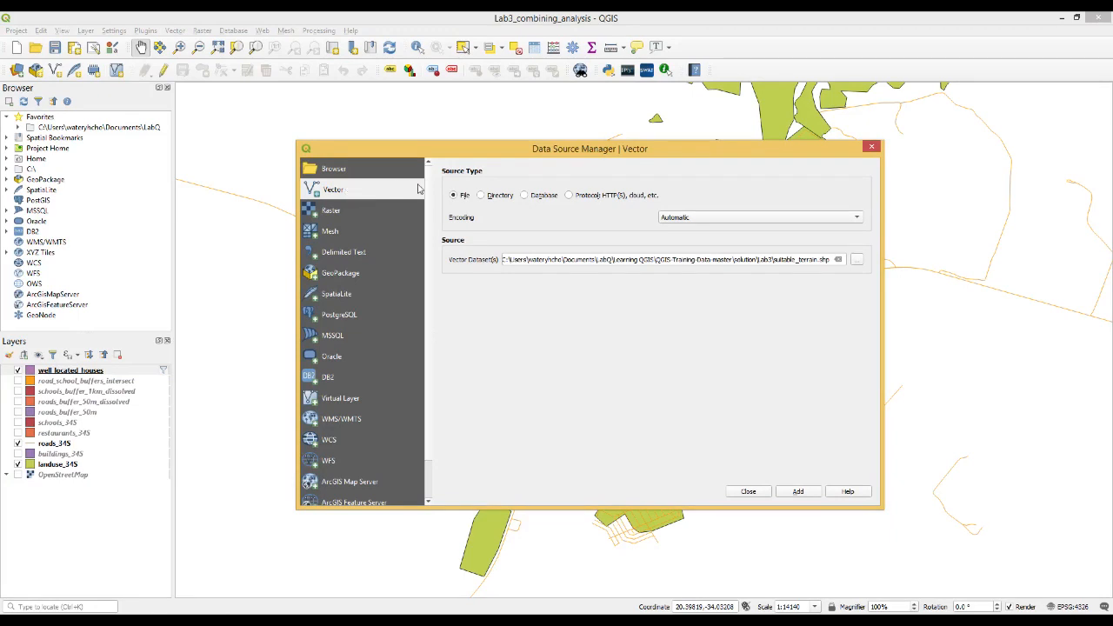
{"action": "left_click", "coordinate": [856, 260]}
{"action": "left_click_drag", "start_coordinate": [683, 256], "coordinate": [647, 375]}
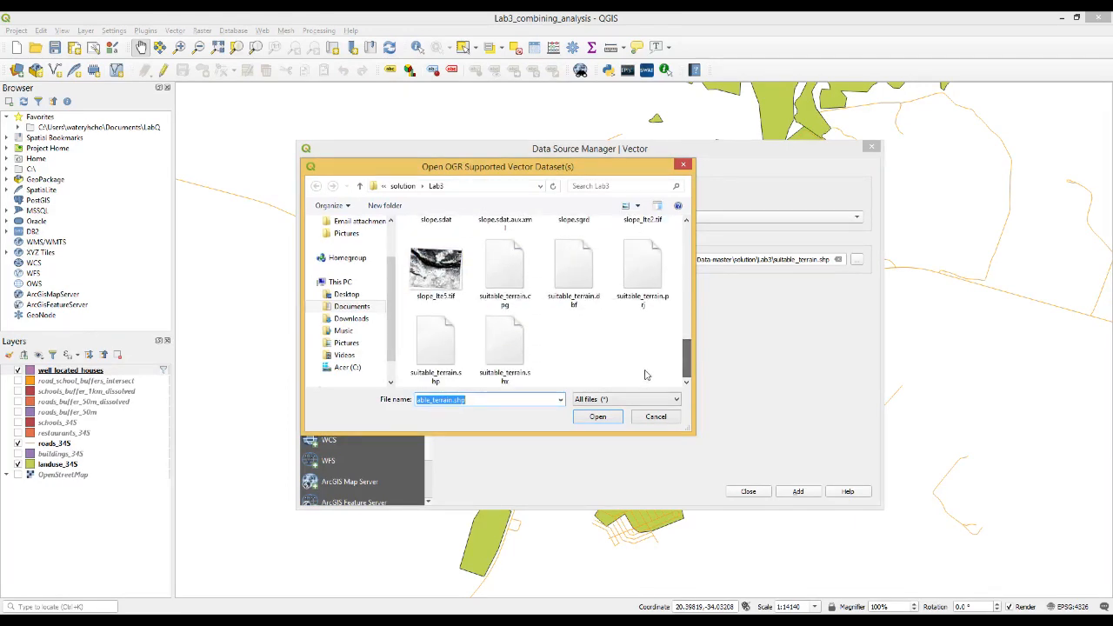
{"action": "left_click", "coordinate": [439, 359]}
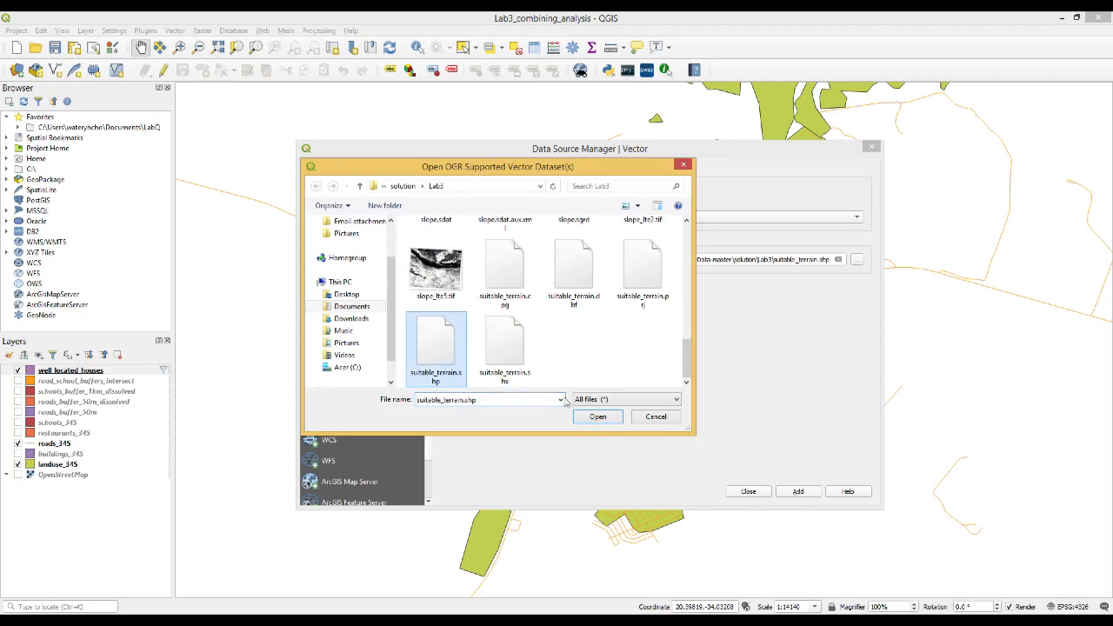
{"action": "left_click", "coordinate": [609, 419]}
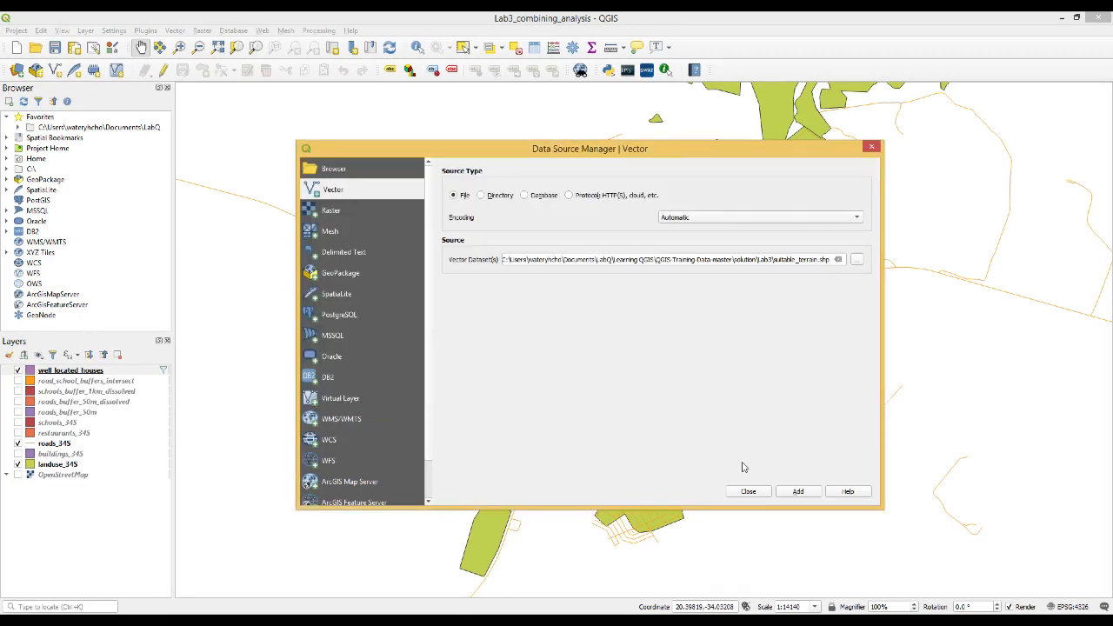
{"action": "left_click", "coordinate": [797, 493]}
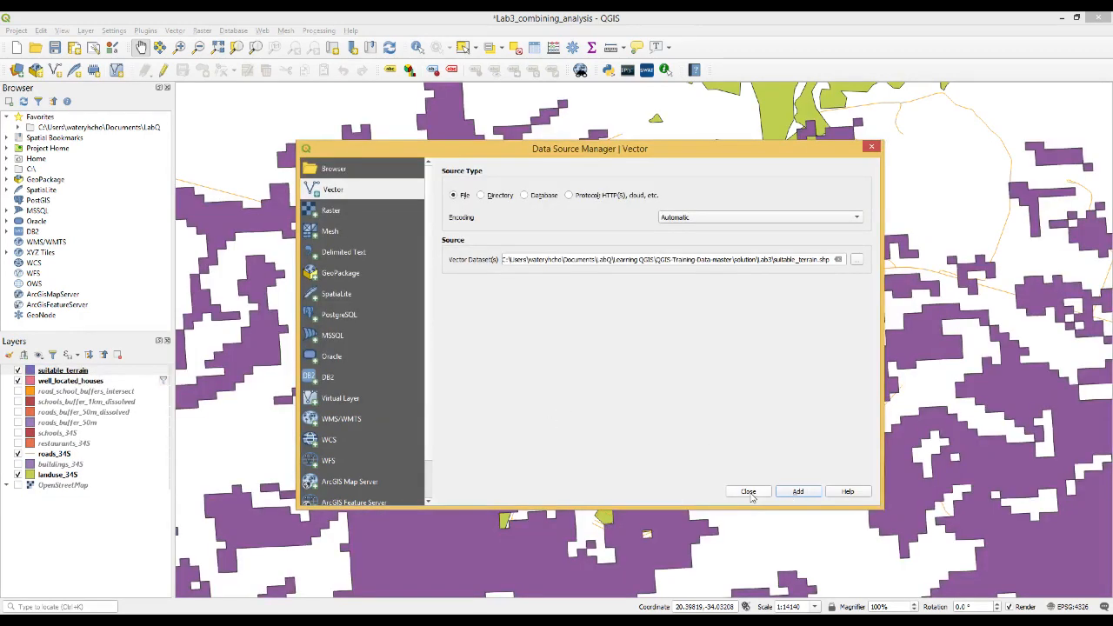
{"action": "left_click", "coordinate": [749, 492]}
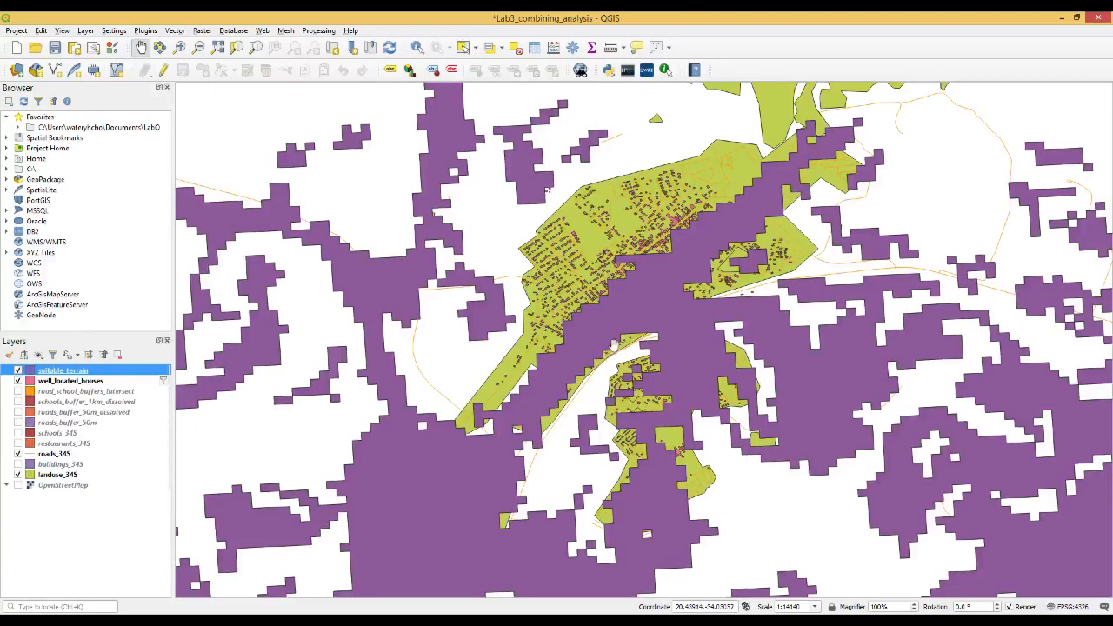
Step: Toggle suitable_terrain off and on to compare its coverage with the well_located_houses layer, leaving it shown
{"action": "left_click", "coordinate": [19, 372]}
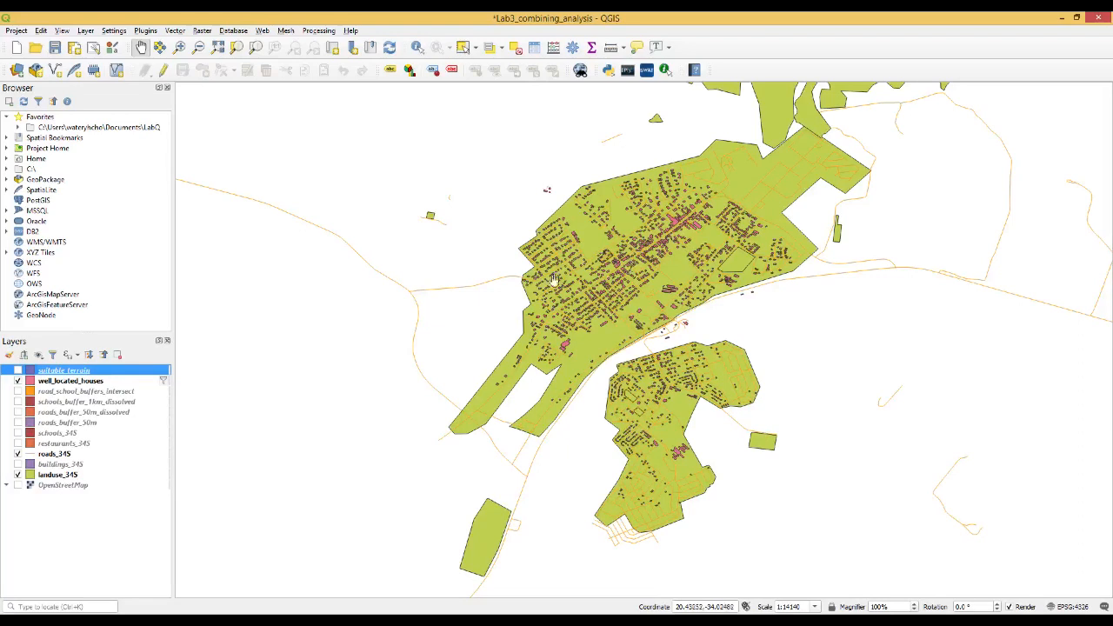
{"action": "left_click", "coordinate": [18, 371]}
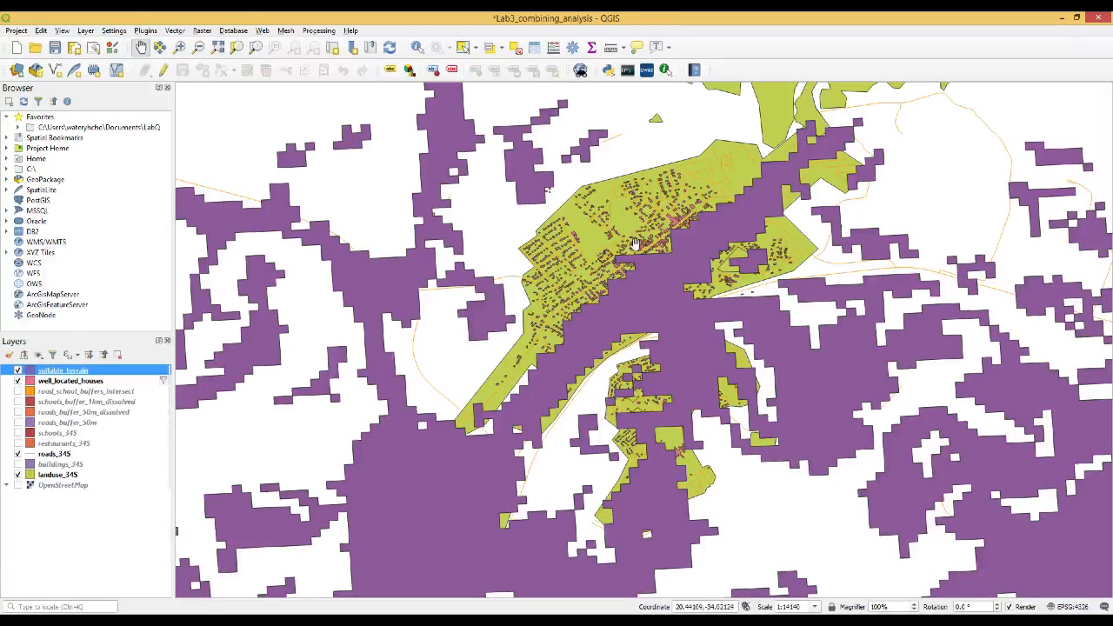
{"action": "left_click", "coordinate": [17, 371]}
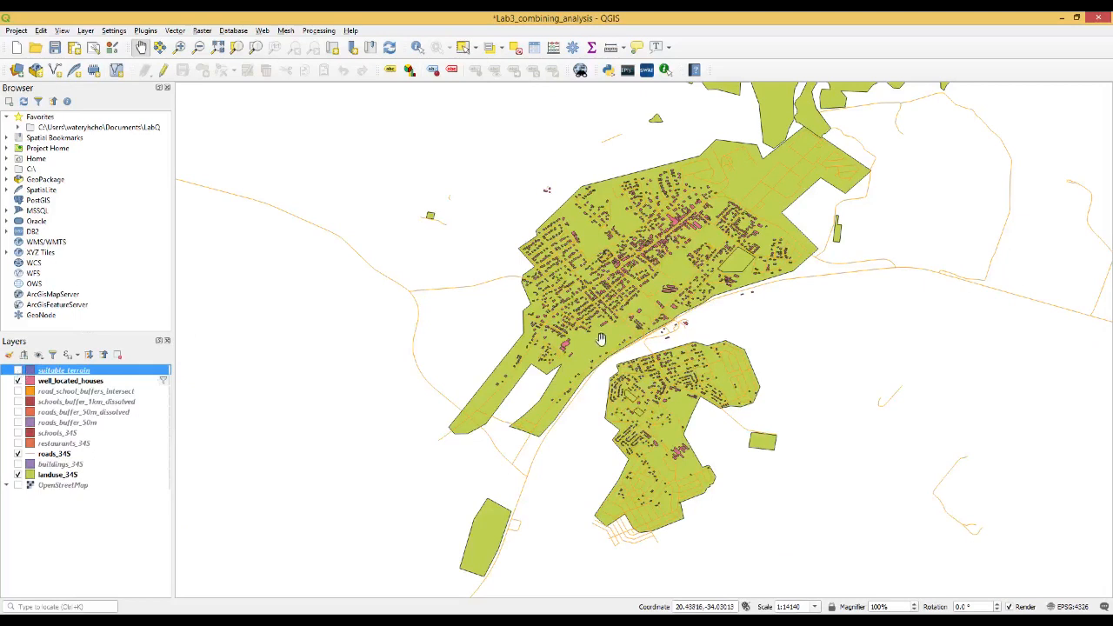
{"action": "left_click", "coordinate": [17, 370]}
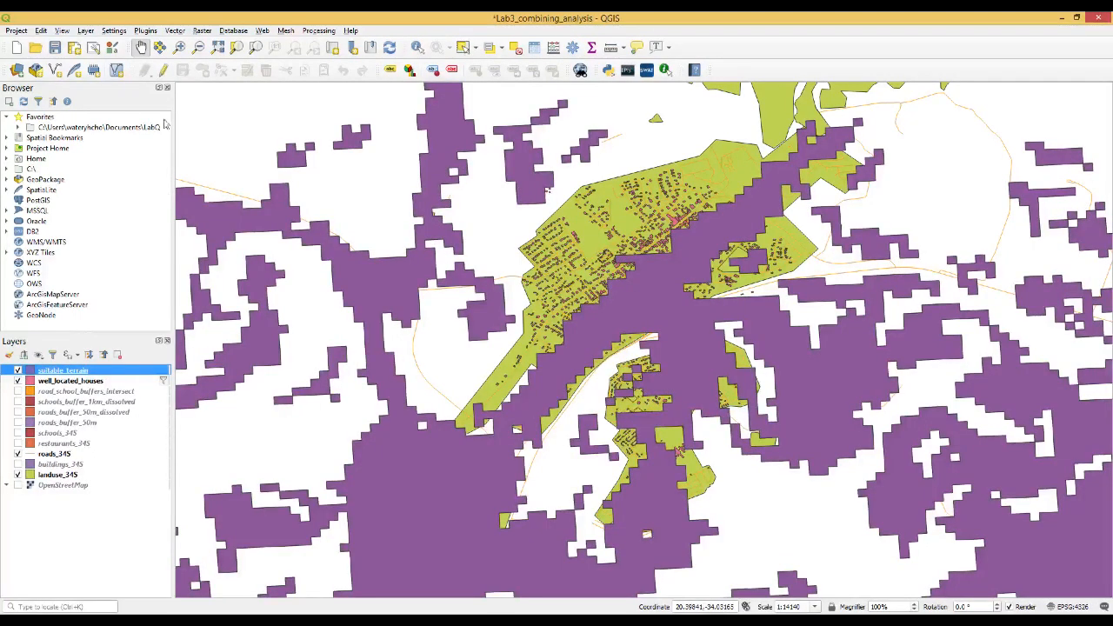
Step: Try to intersect well_located_houses with the suitable_terrain overlay into a temporary layer and check the log
{"action": "left_click", "coordinate": [179, 32]}
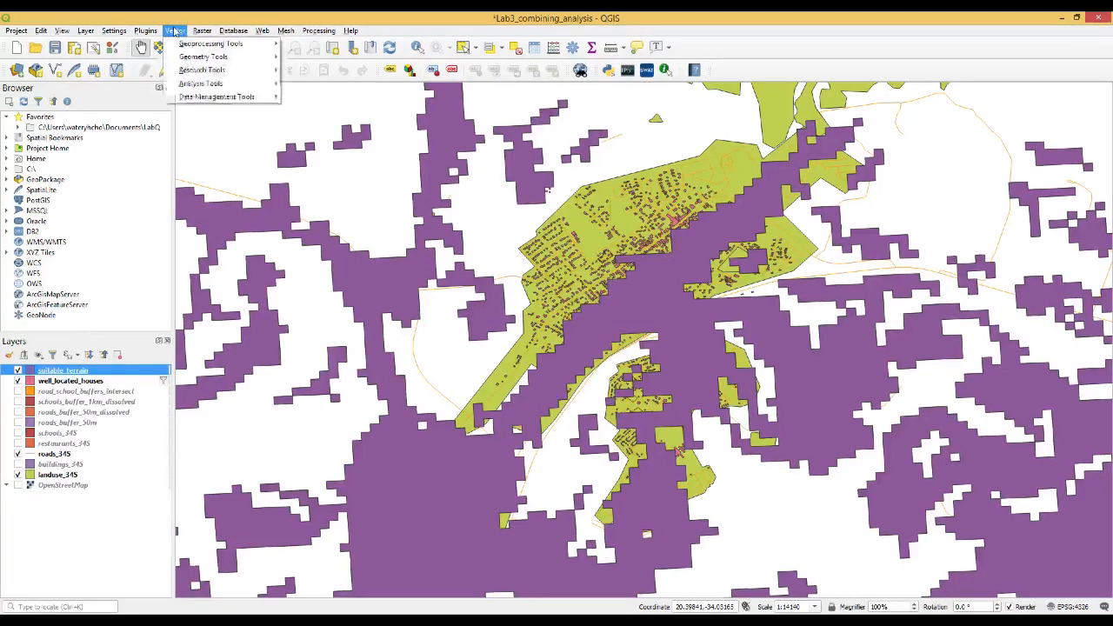
{"action": "mouse_move", "coordinate": [179, 45]}
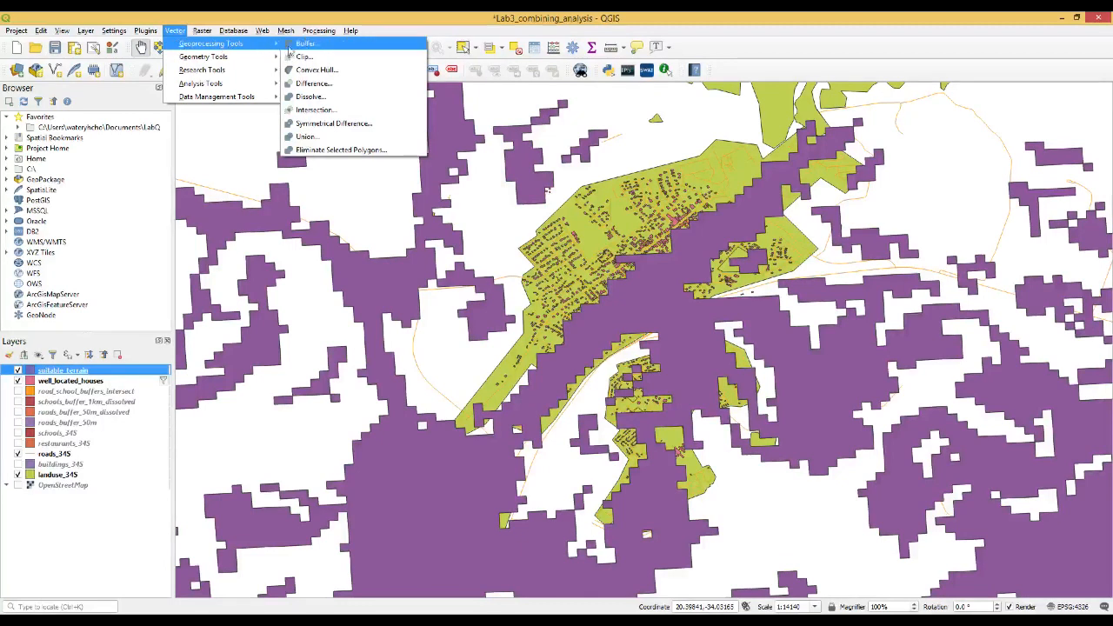
{"action": "left_click", "coordinate": [347, 111]}
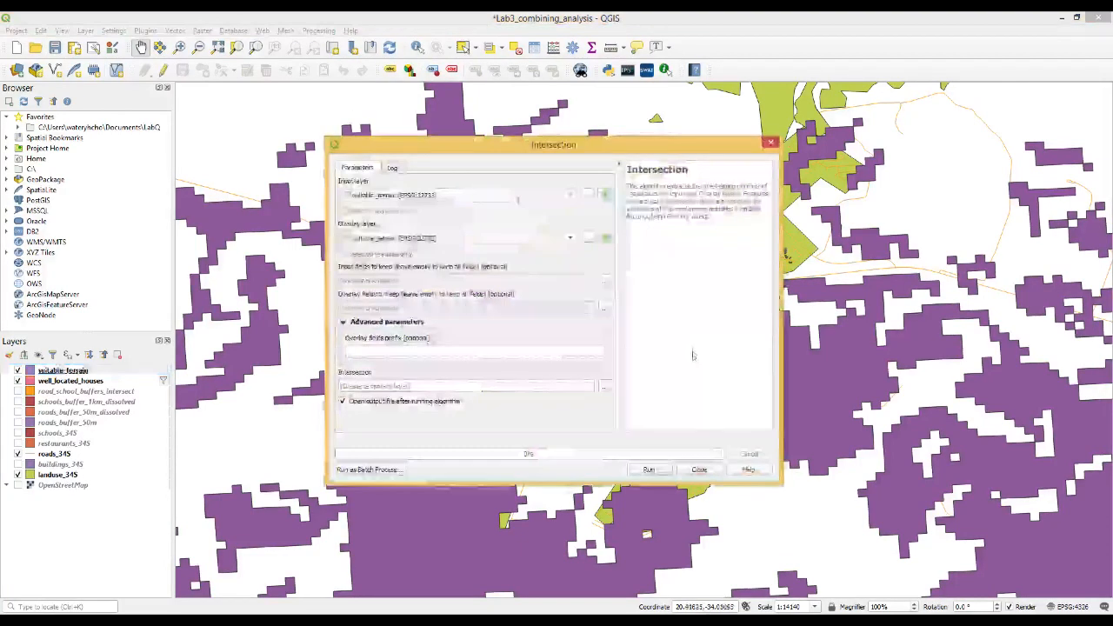
{"action": "left_click", "coordinate": [416, 197]}
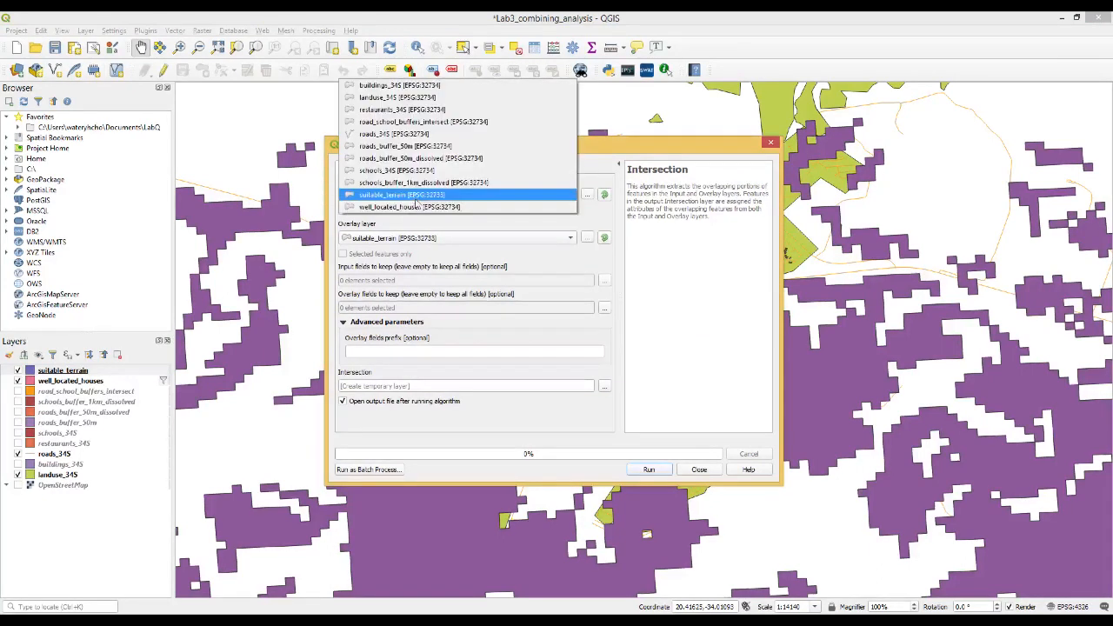
{"action": "left_click", "coordinate": [422, 209]}
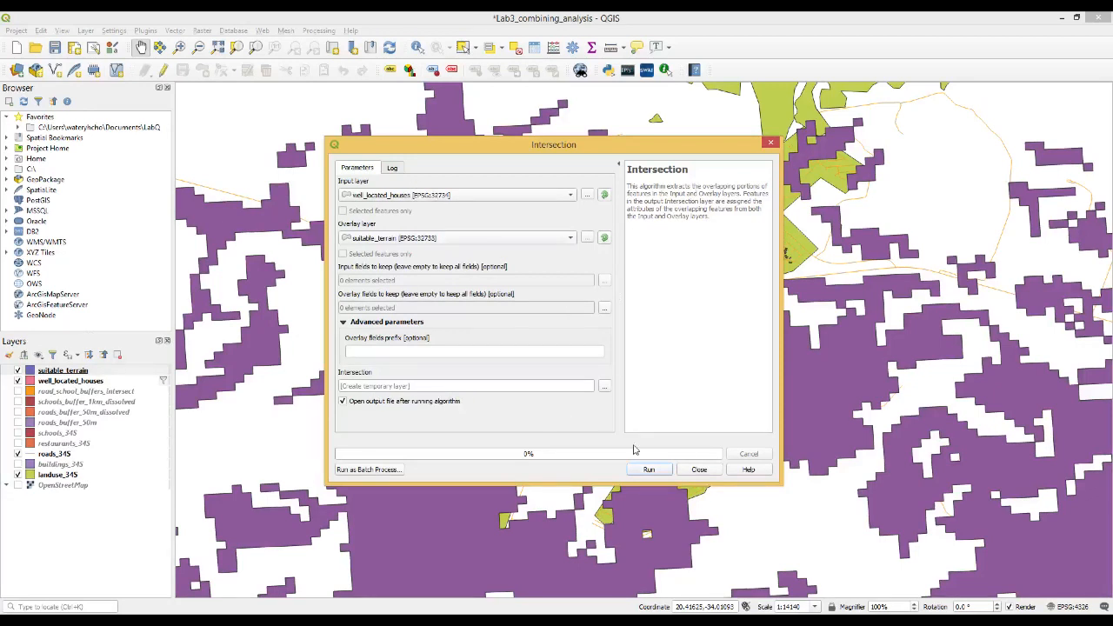
{"action": "left_click", "coordinate": [651, 470]}
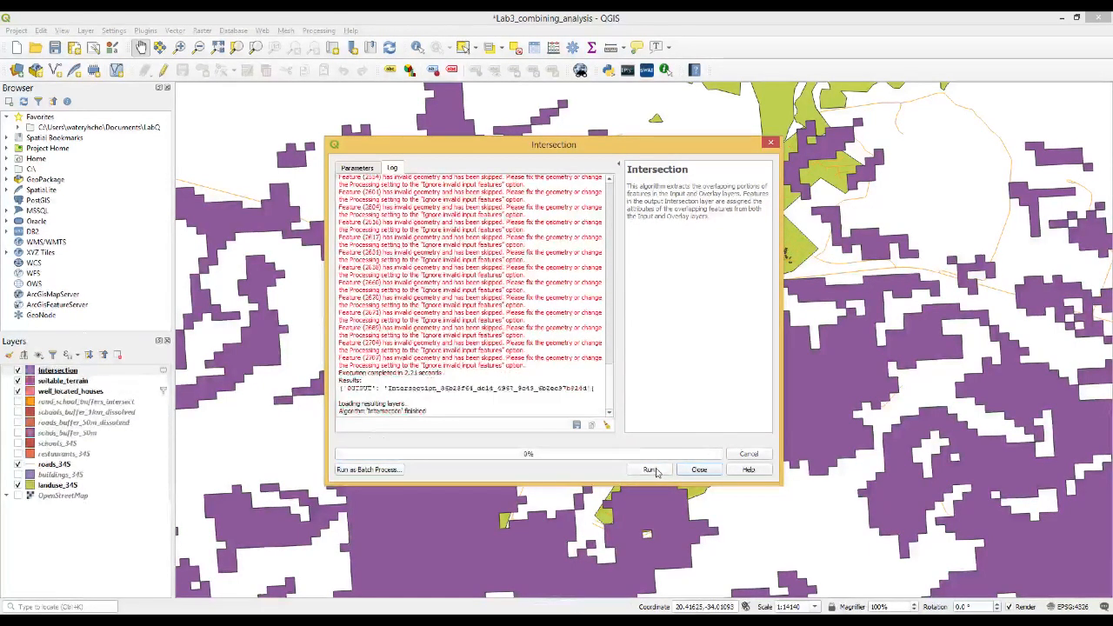
{"action": "left_click_drag", "start_coordinate": [610, 385], "coordinate": [610, 411]}
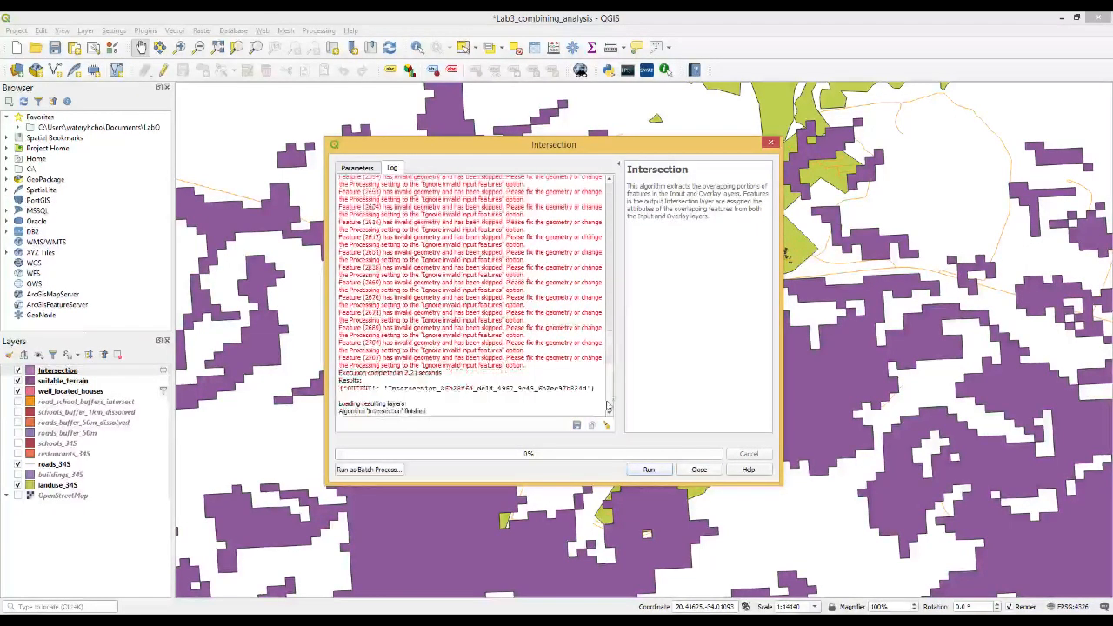
{"action": "left_click", "coordinate": [699, 470]}
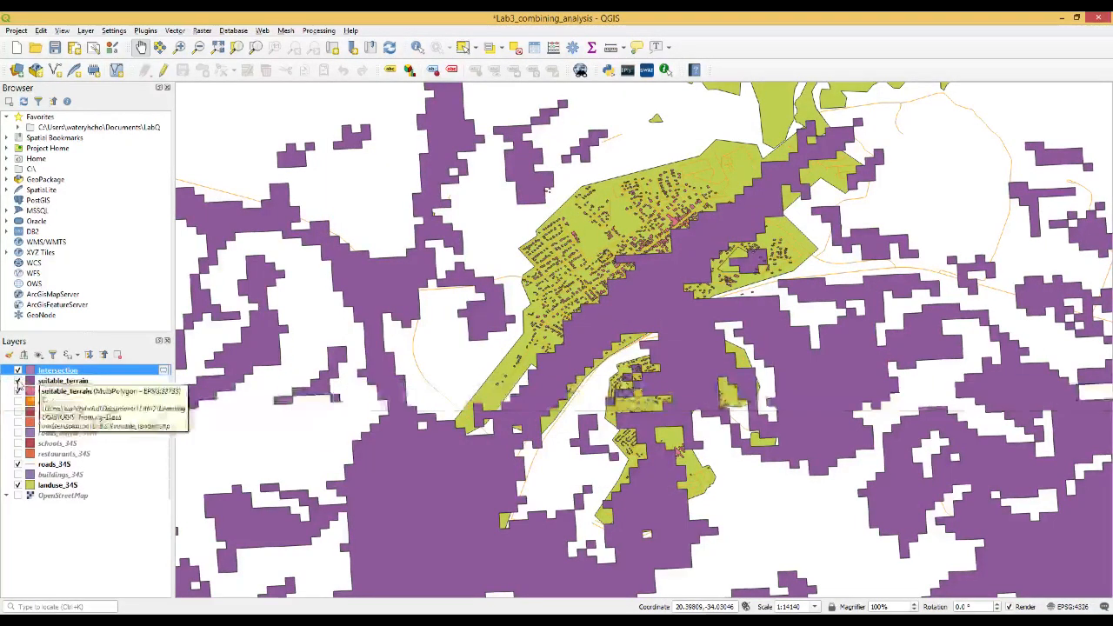
Step: Hide well_located_houses and toggle suitable_terrain off and on to examine how the Intersection result covers it
{"action": "left_click", "coordinate": [17, 381]}
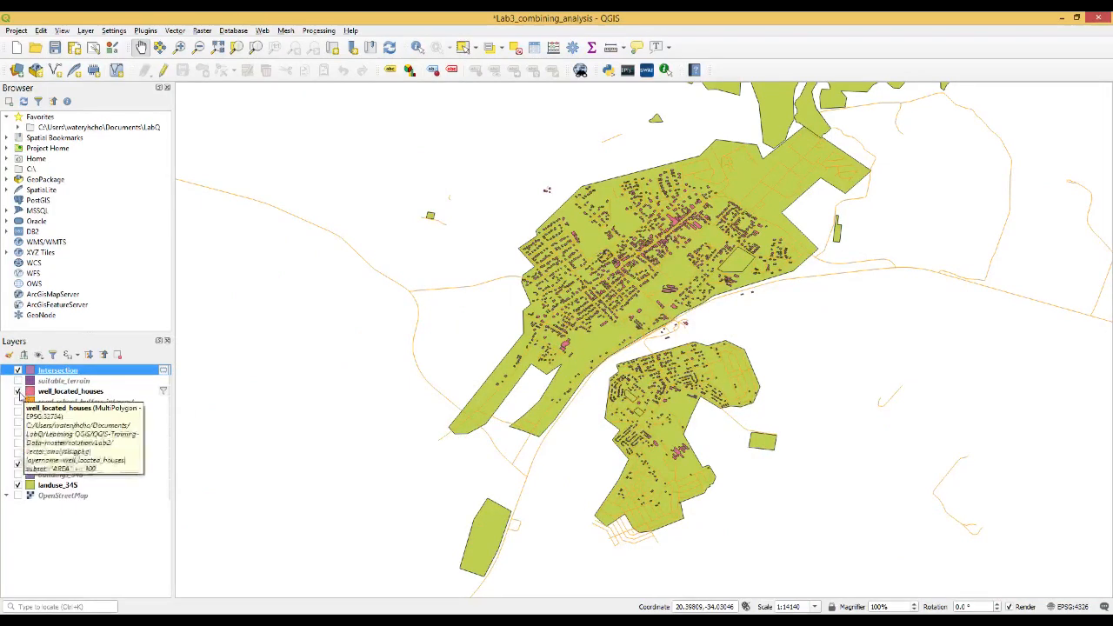
{"action": "left_click", "coordinate": [18, 392]}
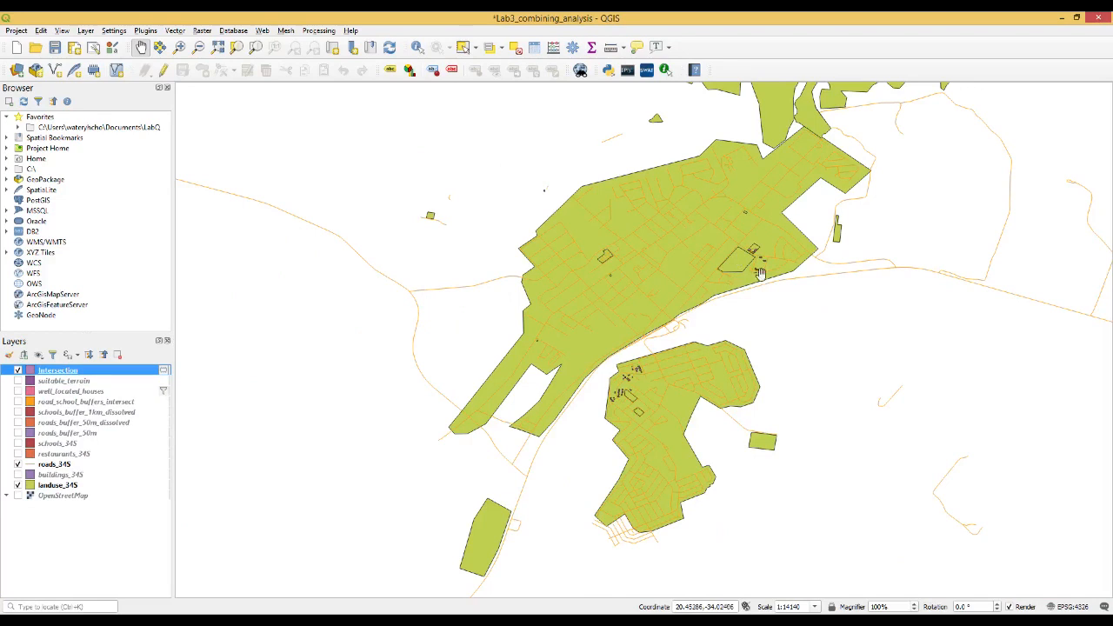
{"action": "left_click", "coordinate": [18, 381]}
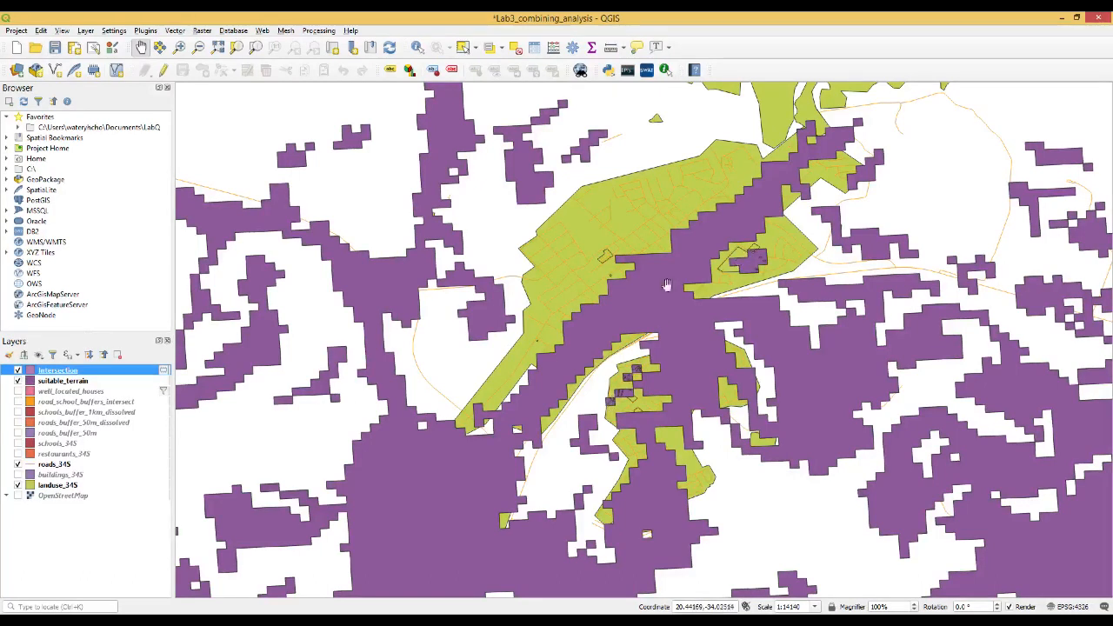
{"action": "left_click", "coordinate": [18, 381]}
{"action": "left_click", "coordinate": [18, 381]}
Step: Remove the temporary Intersection layer from the project
{"action": "right_click", "coordinate": [37, 374]}
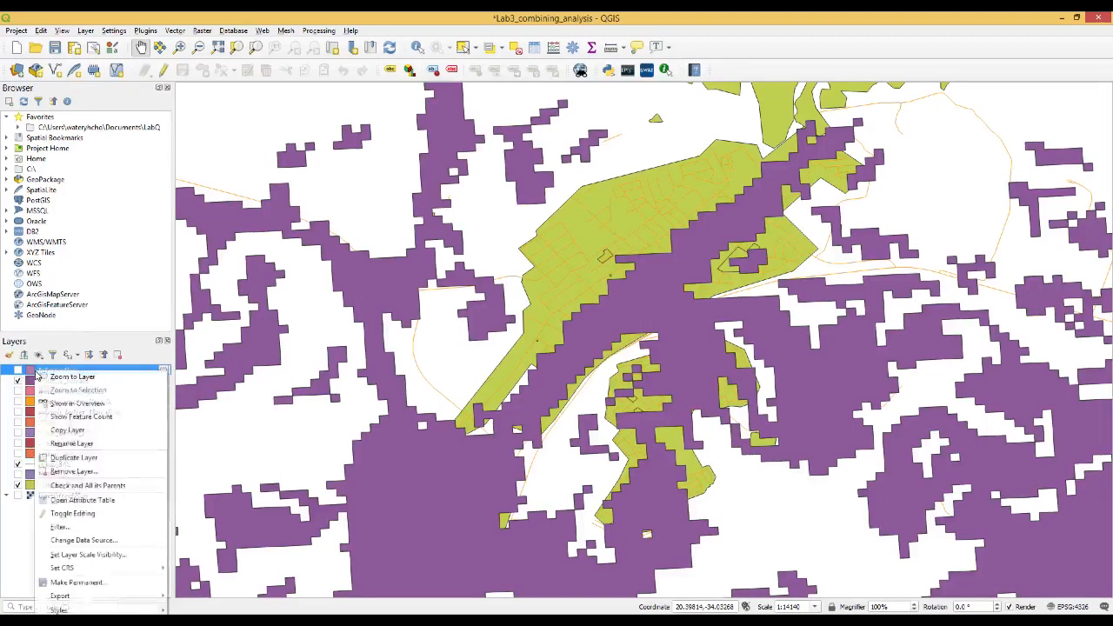
{"action": "left_click", "coordinate": [84, 472]}
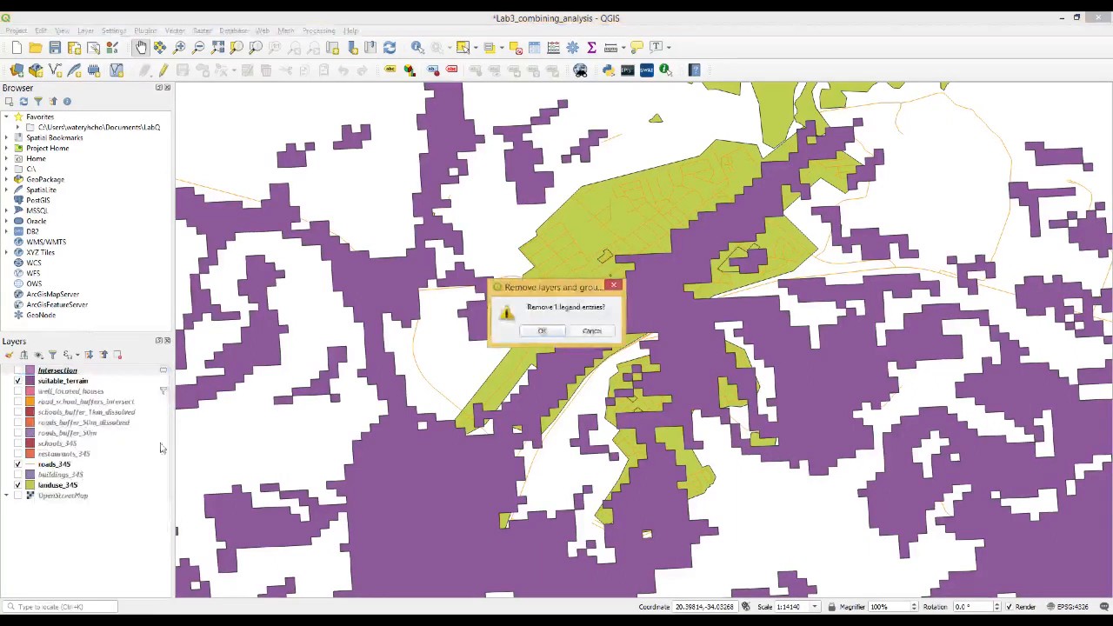
{"action": "left_click", "coordinate": [542, 331]}
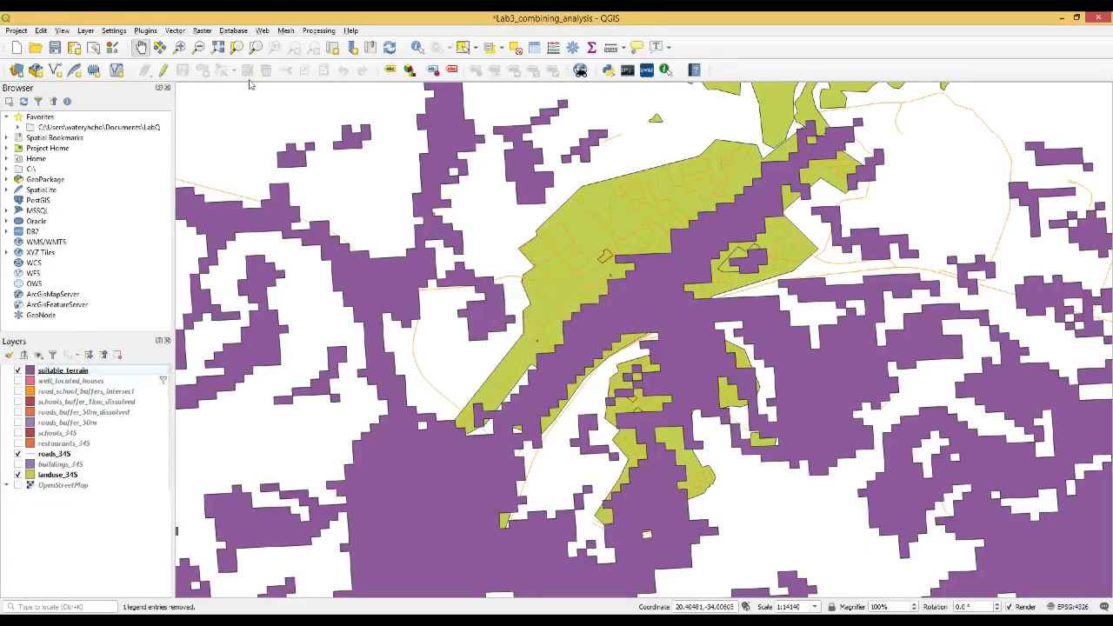
Step: Search the Processing Toolbox for "fix geo" and open the Fix geometries tool for the suitable_terrain layer
{"action": "left_click", "coordinate": [319, 31]}
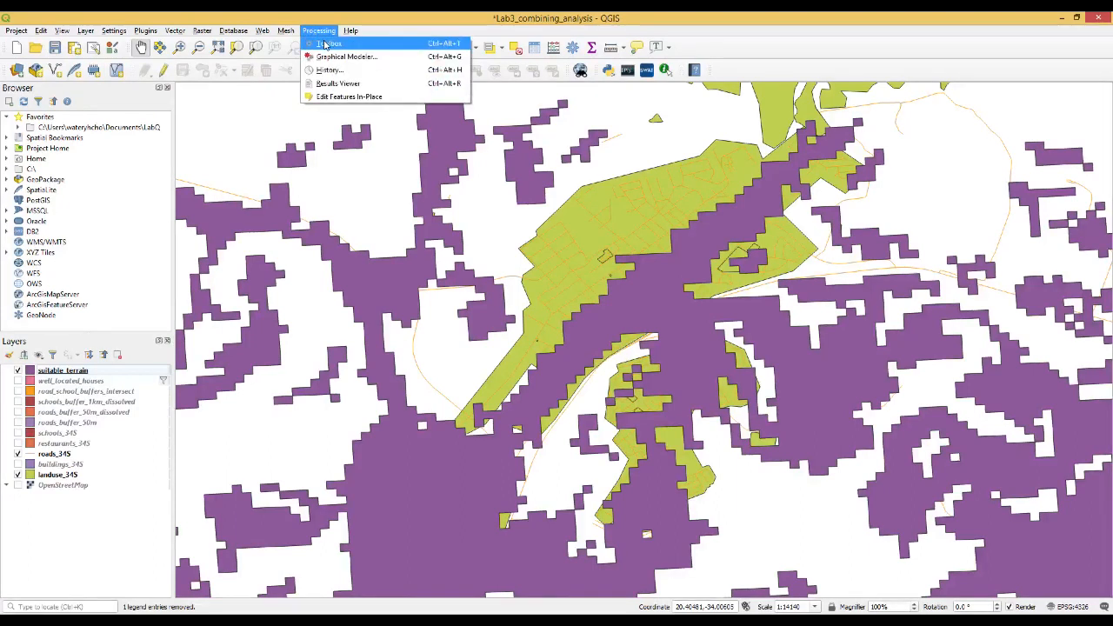
{"action": "left_click", "coordinate": [324, 43]}
{"action": "triple_click", "coordinate": [1023, 120]}
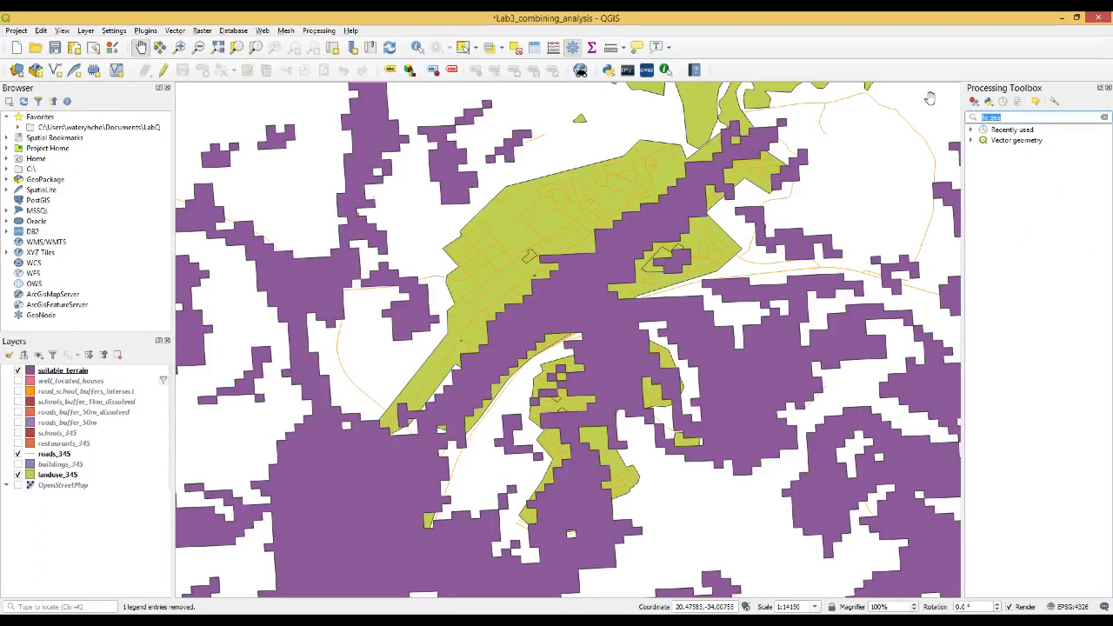
{"action": "type", "text": "fix"}
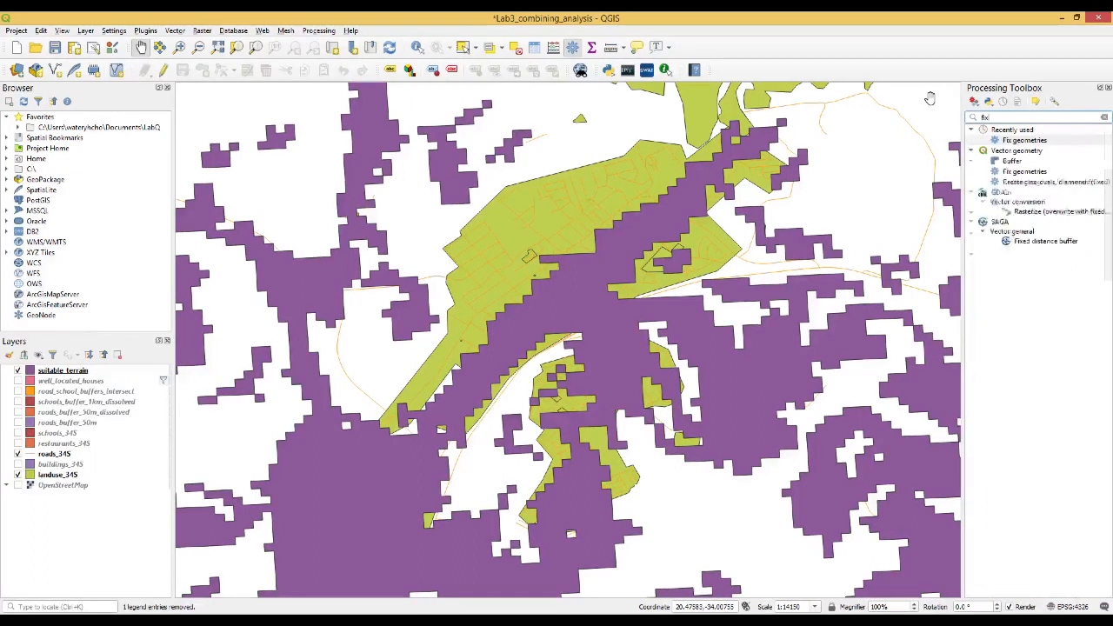
{"action": "type", "text": " geo"}
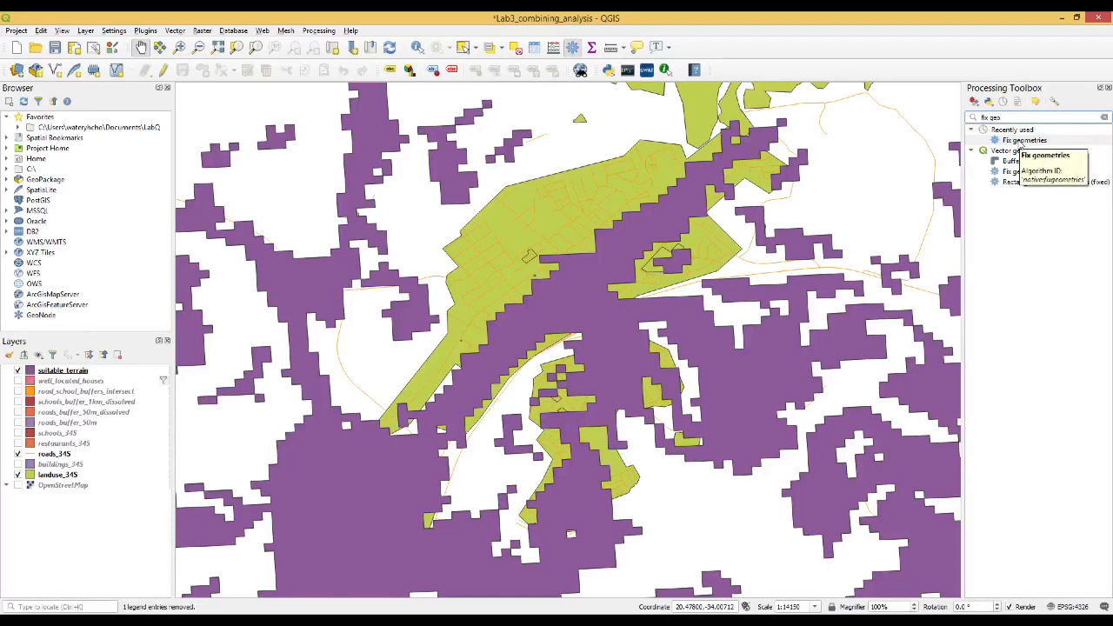
{"action": "left_click", "coordinate": [1016, 218]}
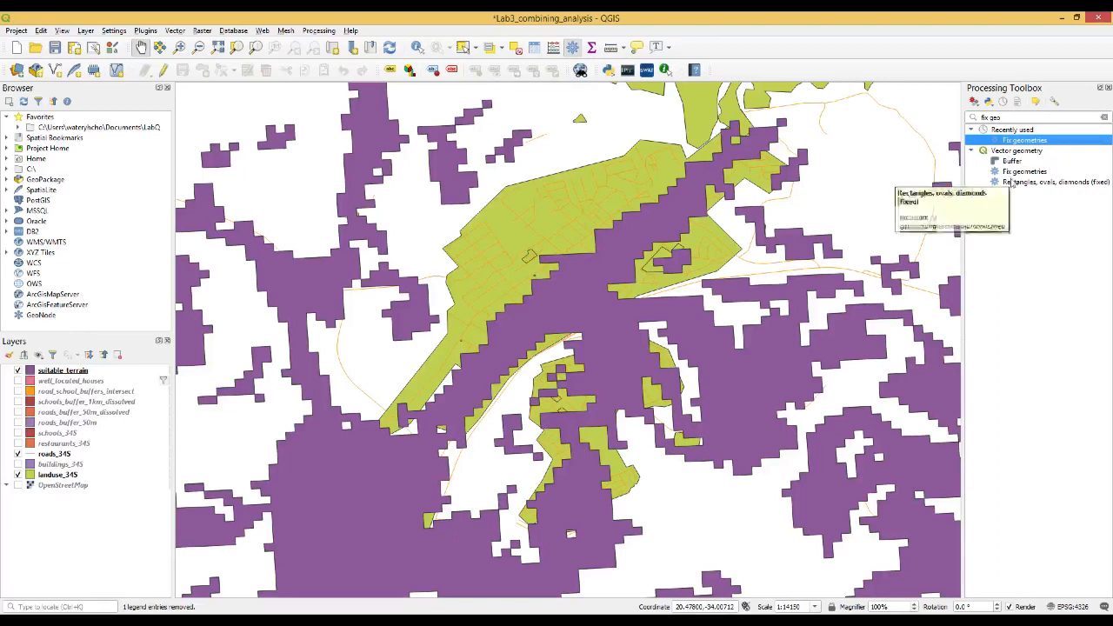
{"action": "double_click", "coordinate": [1018, 173]}
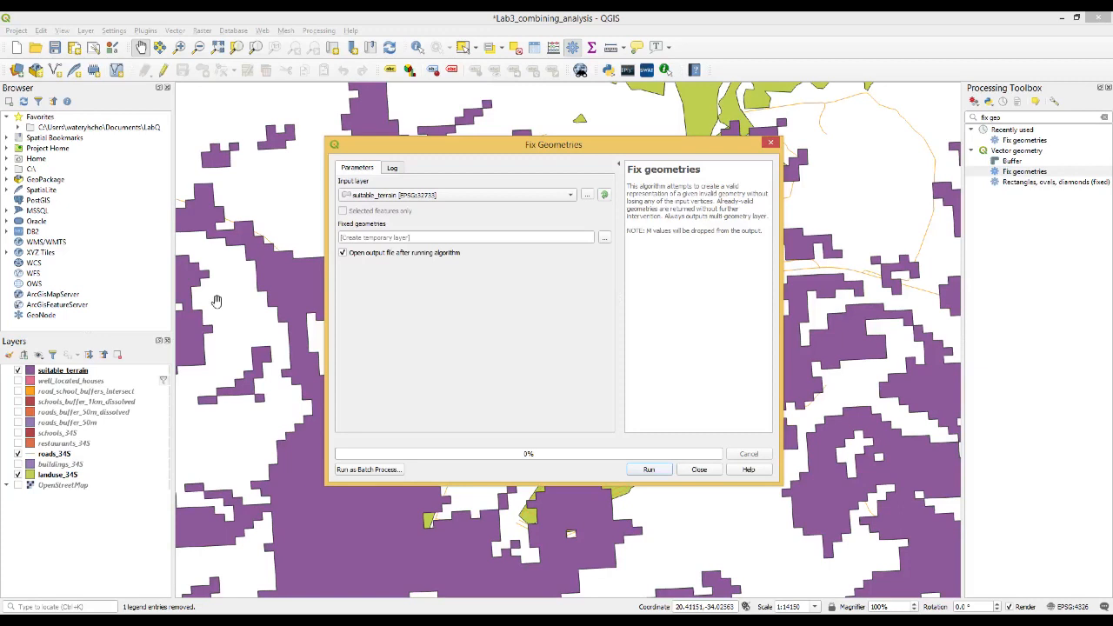
Step: Set the fixed geometries output to a file named suitable_terrain_fixed.shp in the Lab3 folder inside solution
{"action": "left_click", "coordinate": [604, 239]}
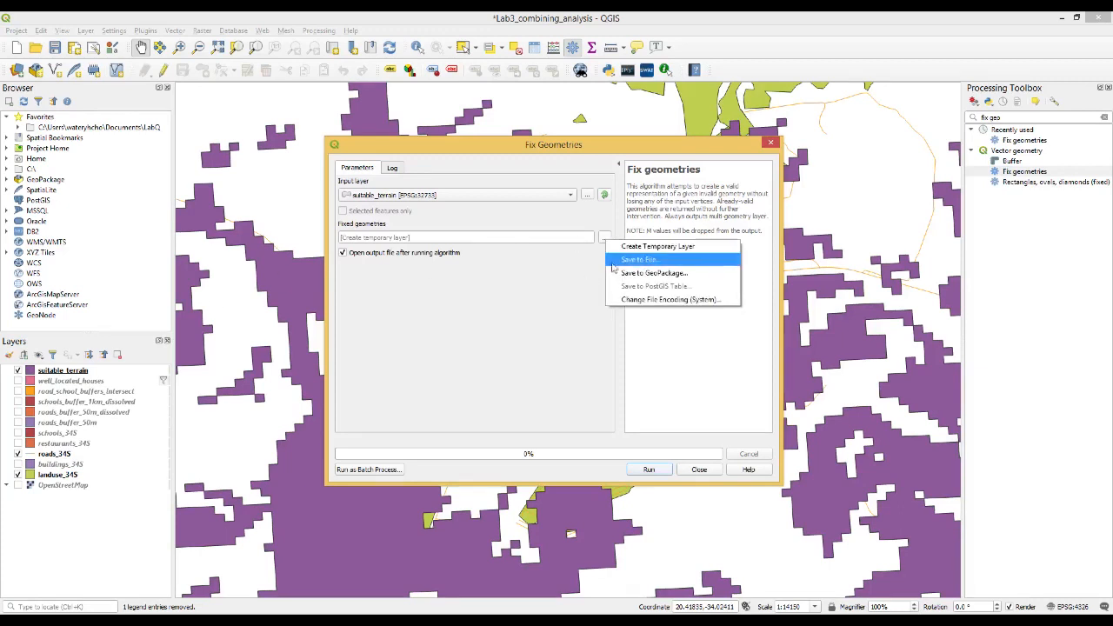
{"action": "left_click", "coordinate": [635, 261]}
{"action": "left_click", "coordinate": [535, 280]}
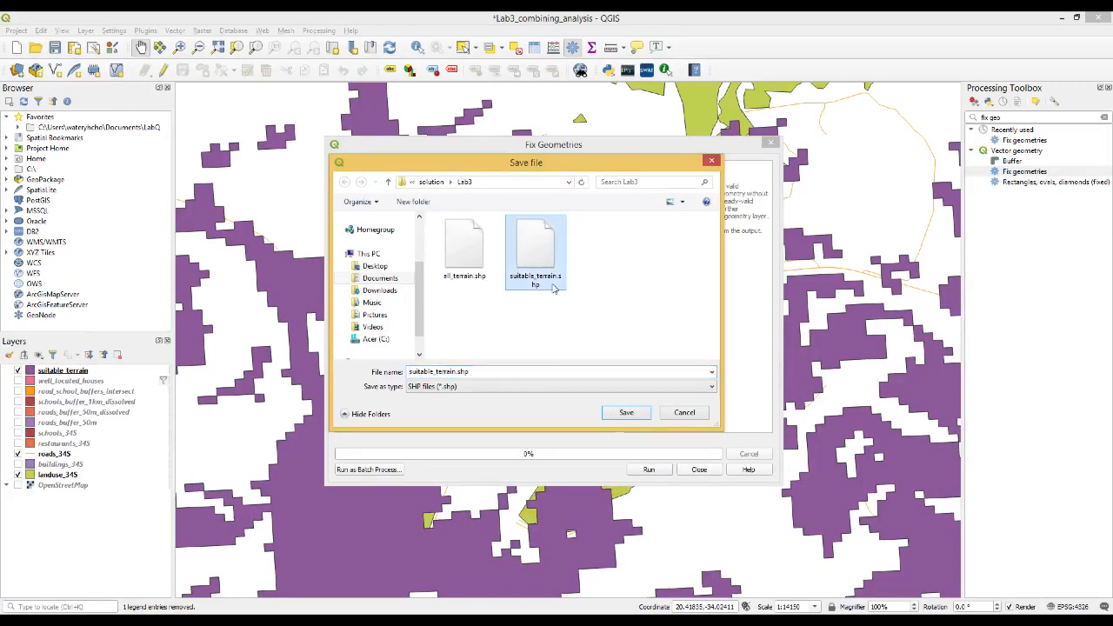
{"action": "double_click", "coordinate": [457, 371]}
{"action": "left_click", "coordinate": [457, 372]}
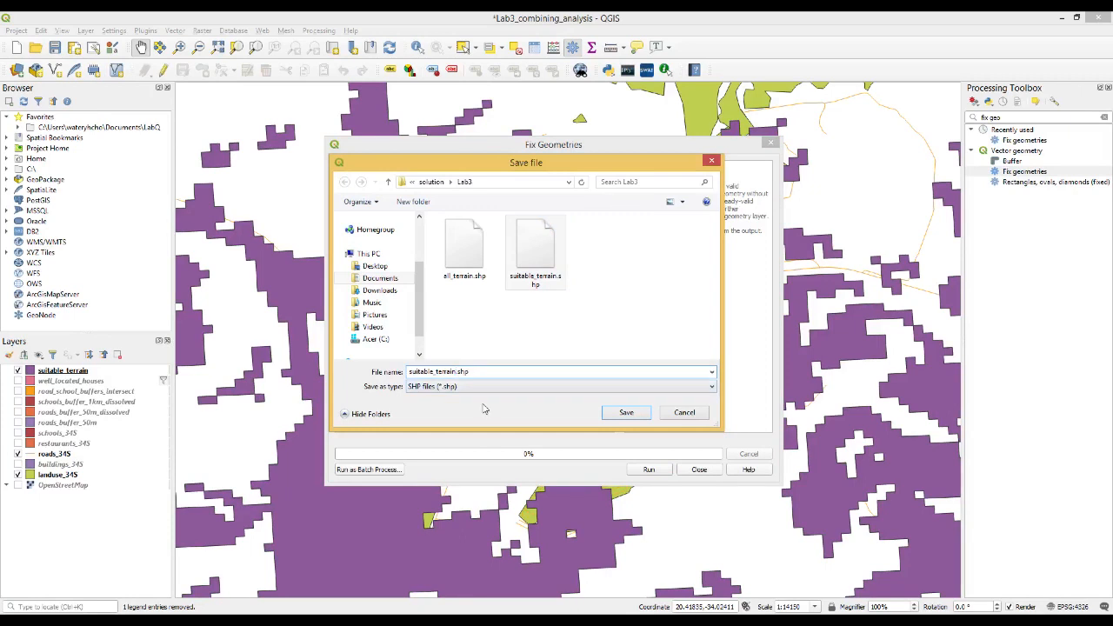
{"action": "type", "text": "_fixed"}
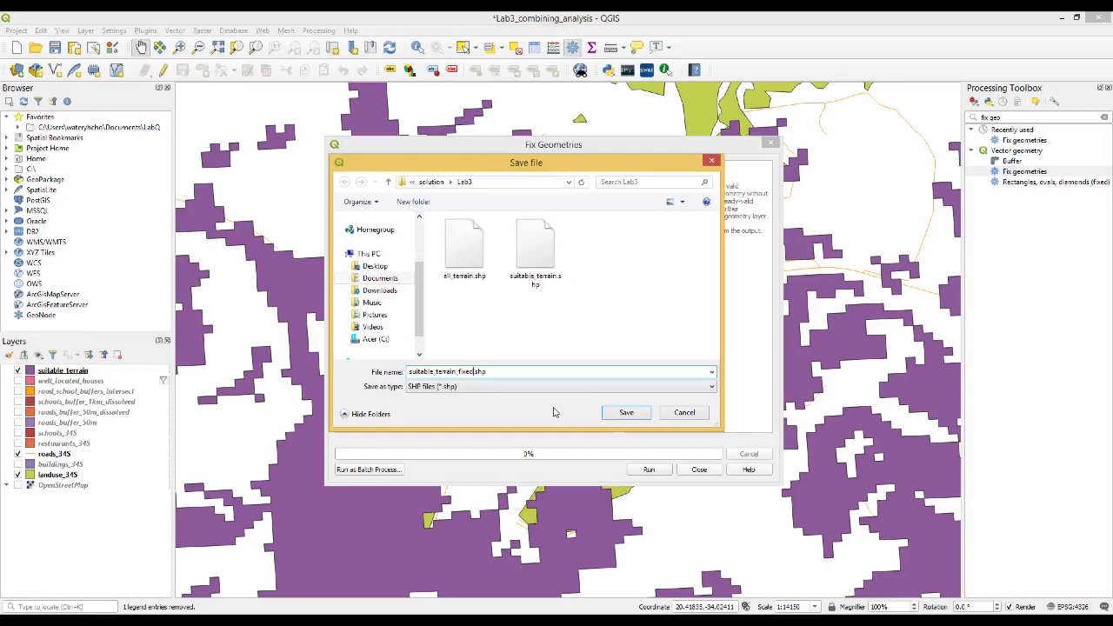
{"action": "left_click", "coordinate": [625, 413]}
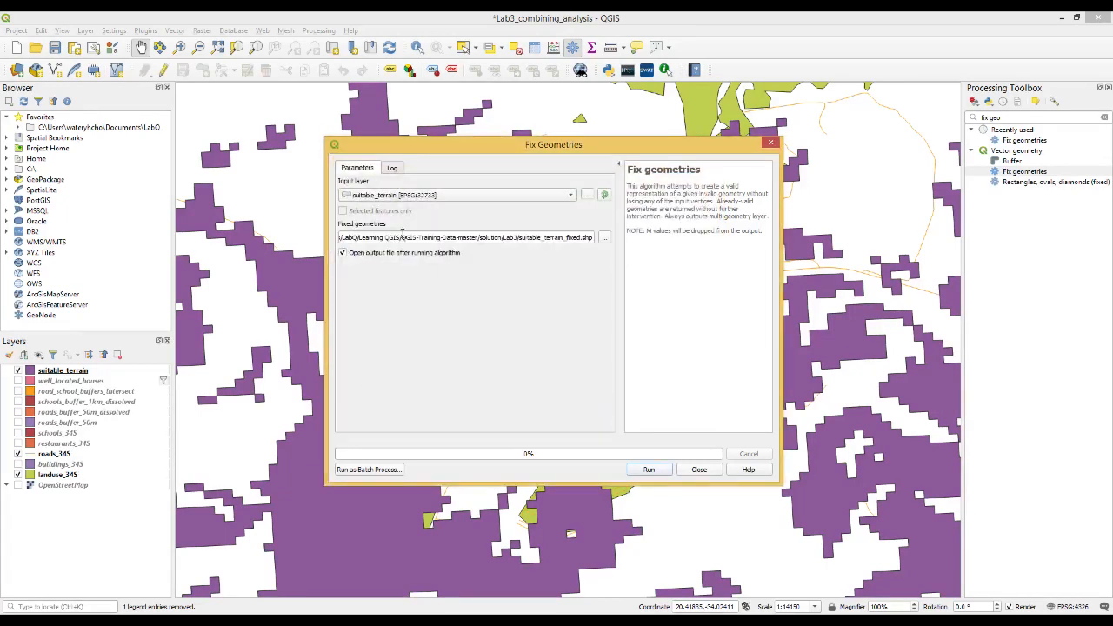
Step: Run Fix geometries on suitable_terrain and hide the original suitable_terrain layer
{"action": "left_click", "coordinate": [665, 470]}
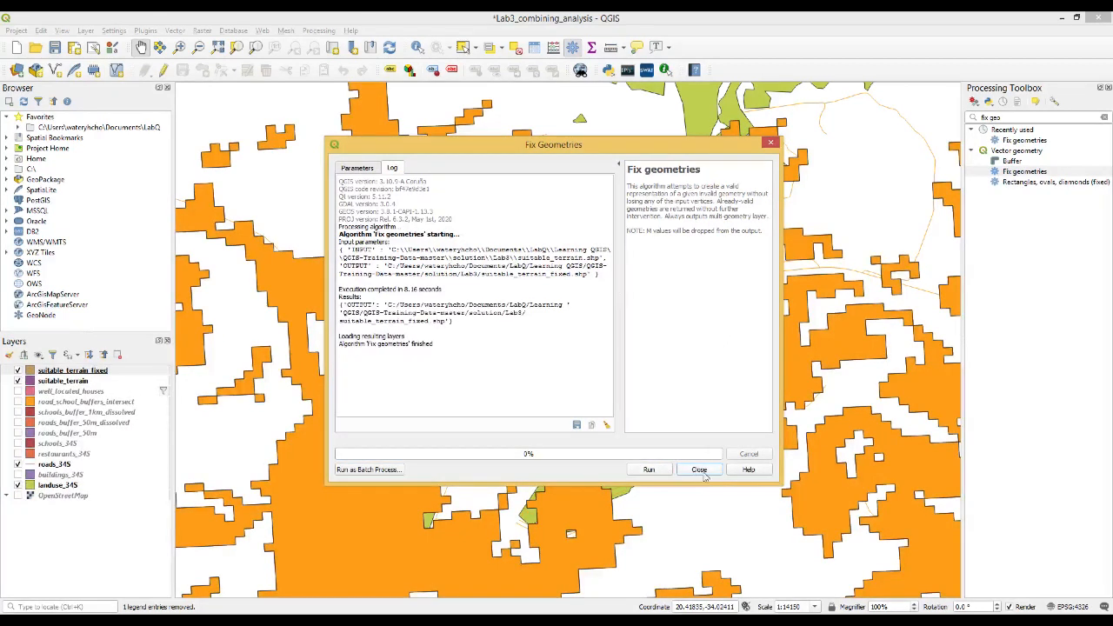
{"action": "left_click", "coordinate": [700, 469]}
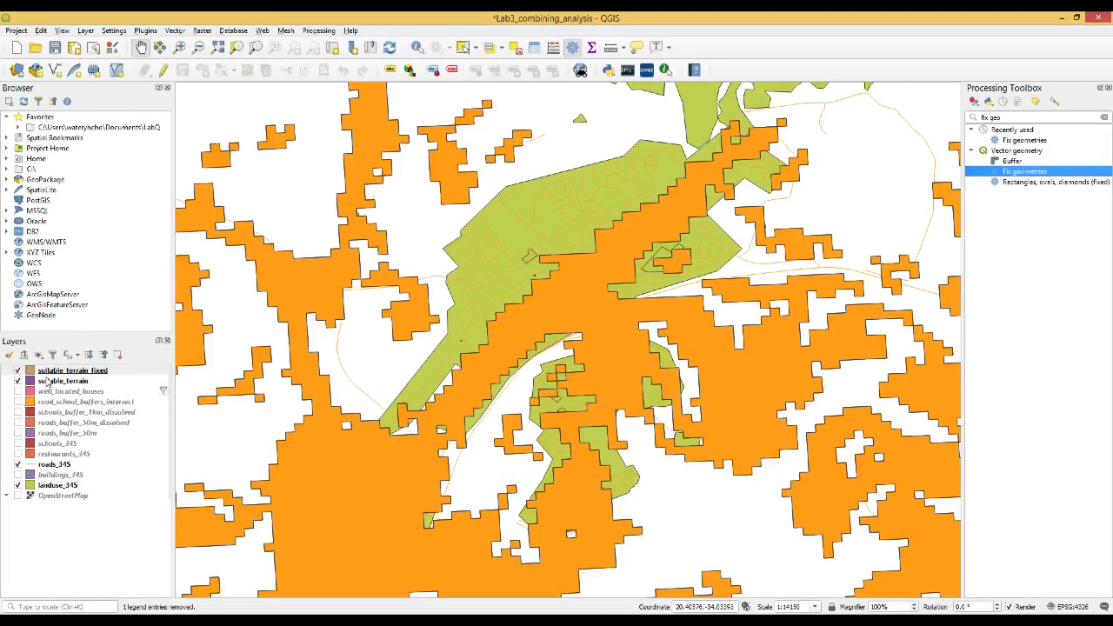
{"action": "left_click", "coordinate": [19, 381]}
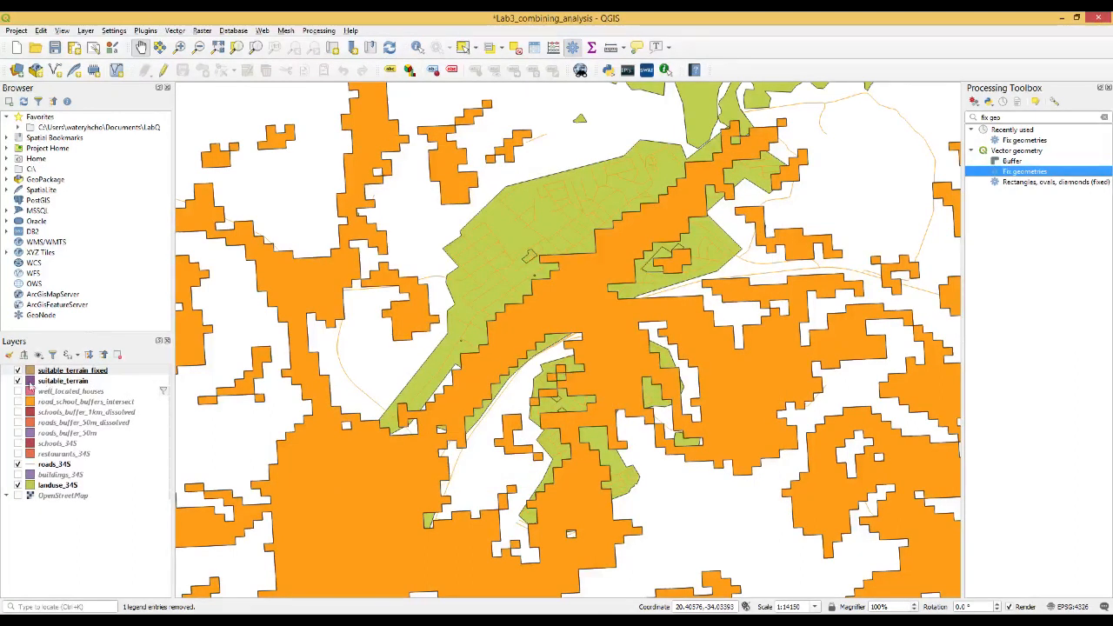
{"action": "left_click", "coordinate": [18, 381]}
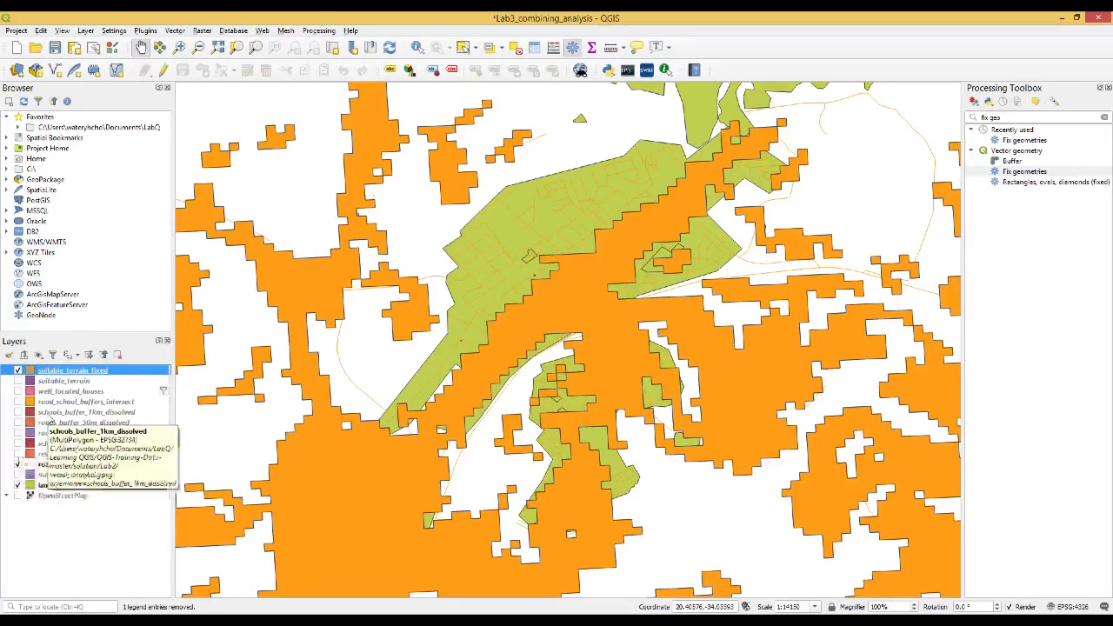
Step: Open the Intersection geoprocessing tool with well_located_houses as input layer and suitable_terrain_fixed as overlay layer
{"action": "left_click", "coordinate": [175, 30]}
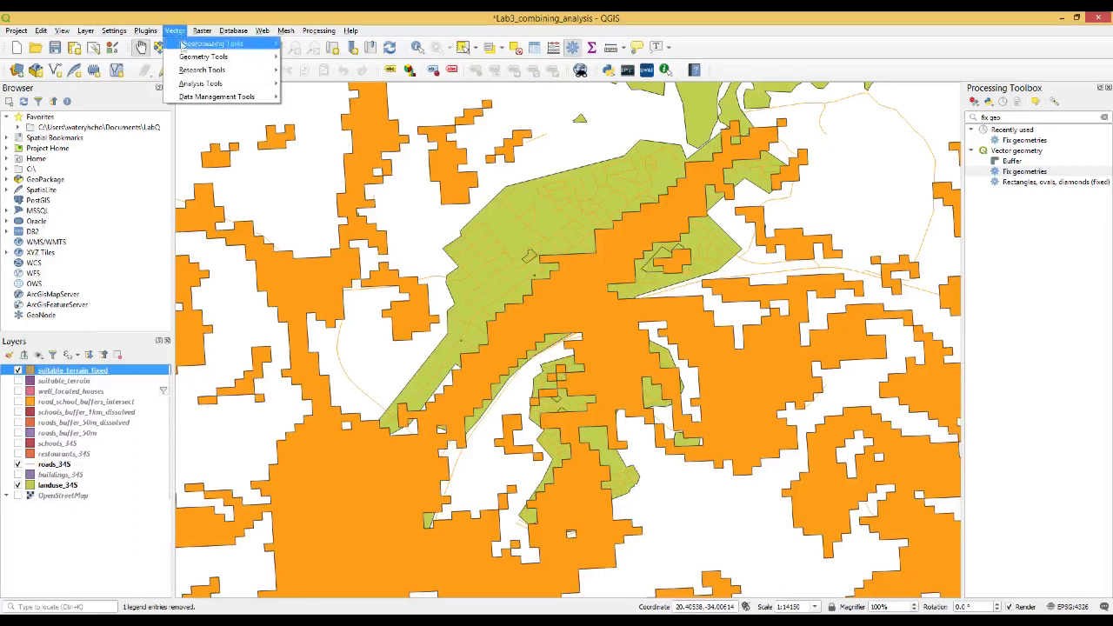
{"action": "mouse_move", "coordinate": [182, 45]}
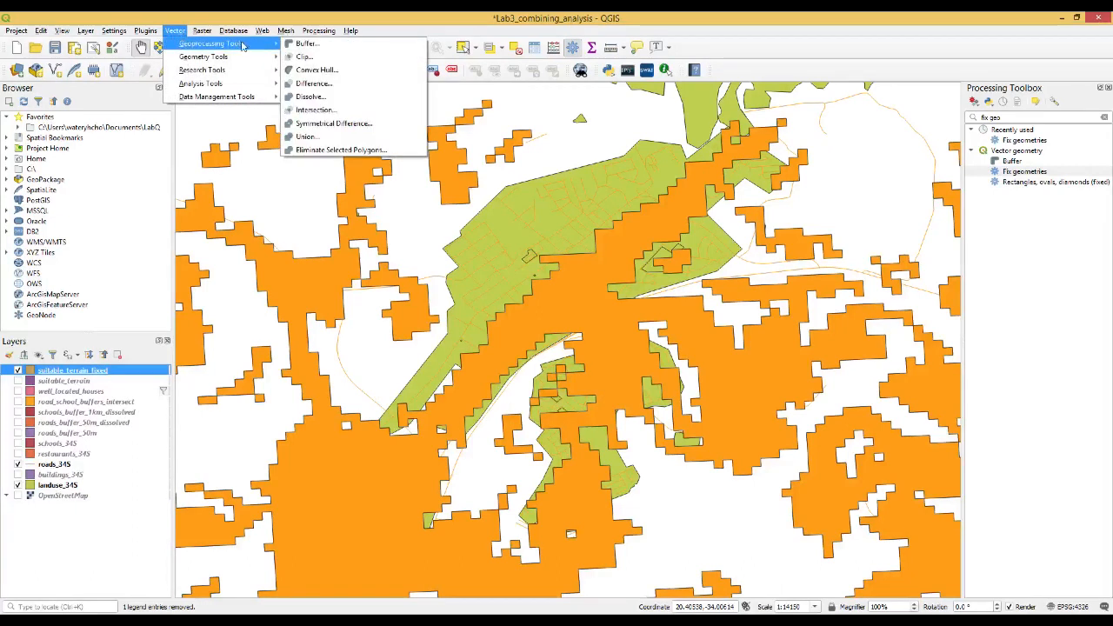
{"action": "left_click", "coordinate": [330, 110]}
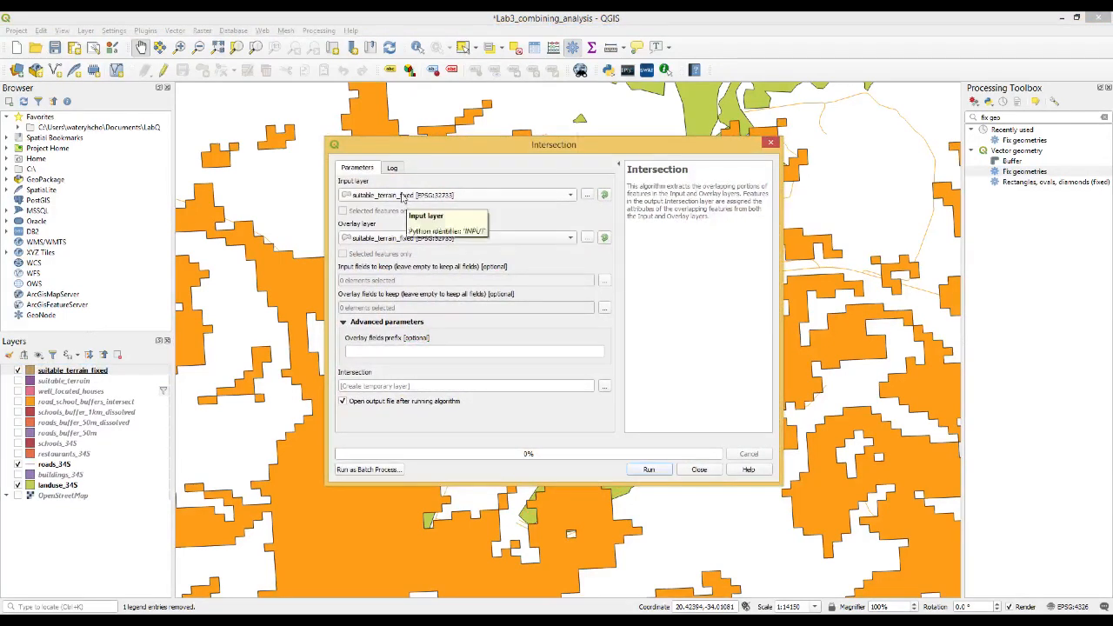
{"action": "left_click", "coordinate": [405, 196]}
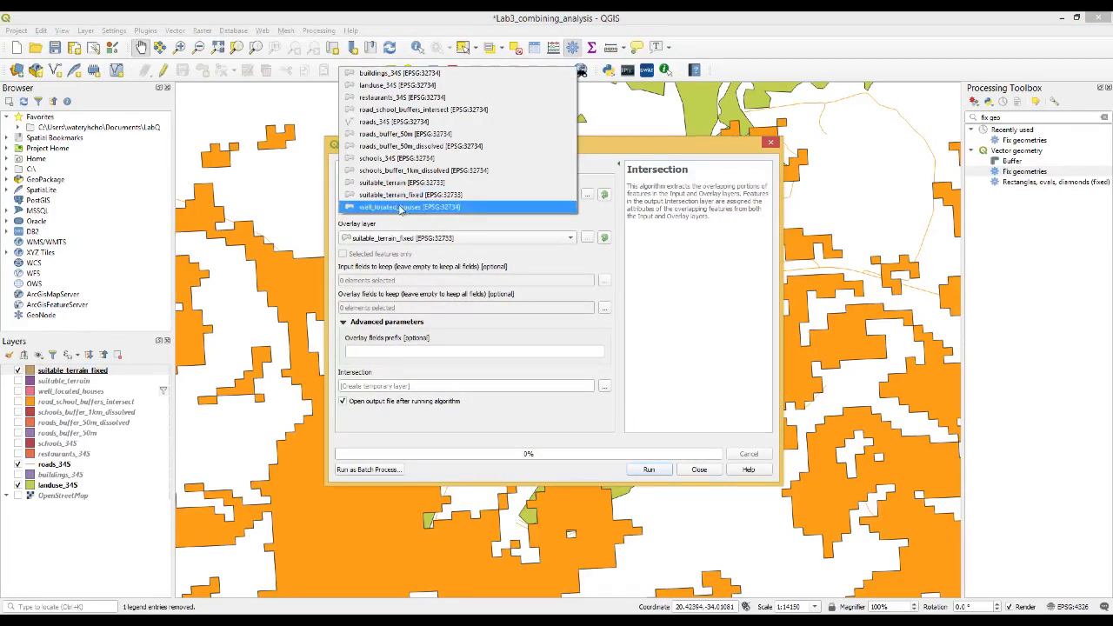
{"action": "left_click", "coordinate": [399, 208]}
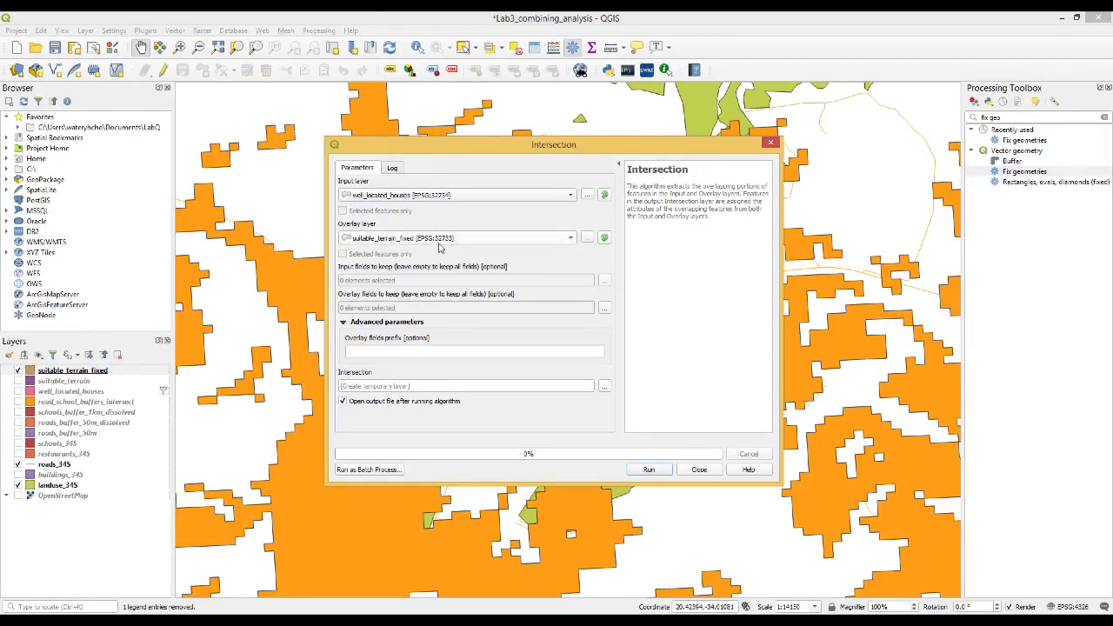
Step: Save the intersection output as new_solution.shp in the Lab3 folder inside solution and run the tool
{"action": "left_click", "coordinate": [606, 387]}
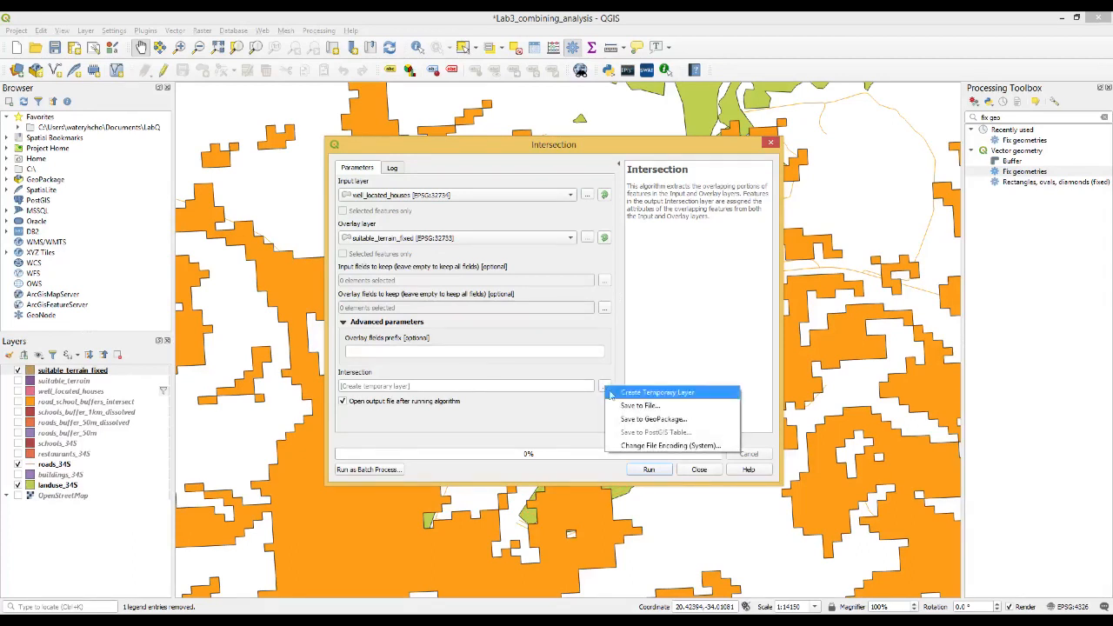
{"action": "left_click", "coordinate": [640, 406]}
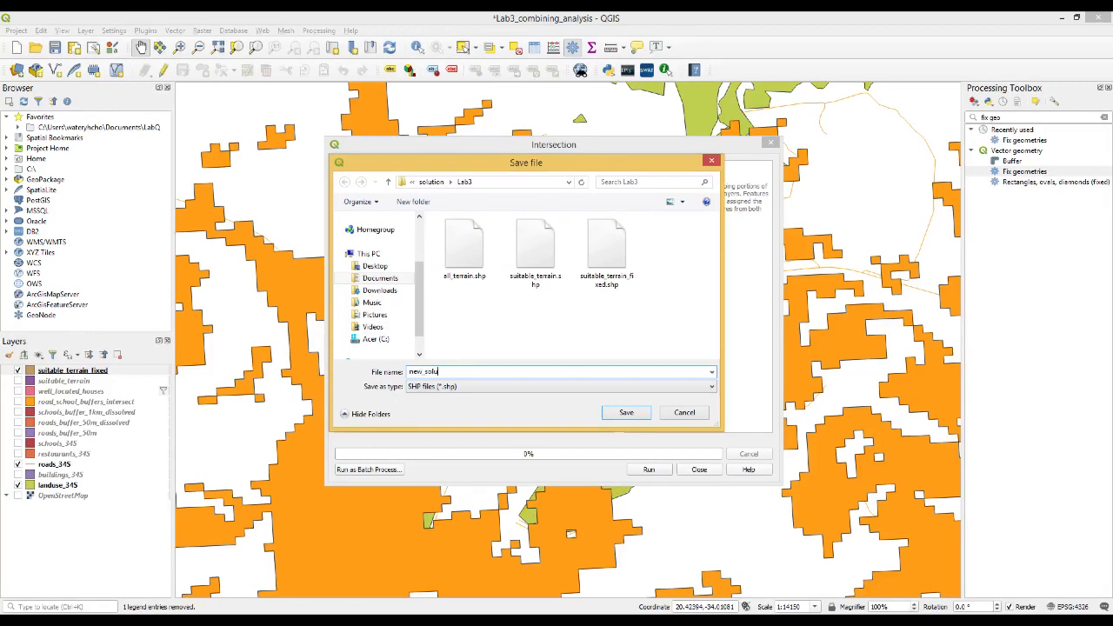
{"action": "left_click", "coordinate": [625, 413]}
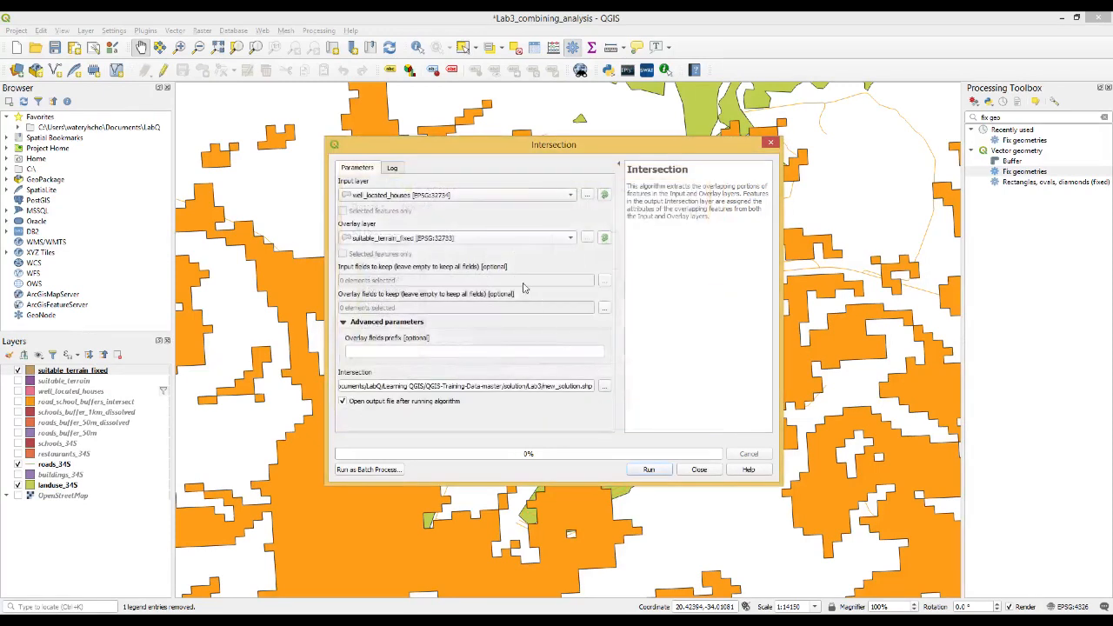
{"action": "left_click", "coordinate": [650, 469]}
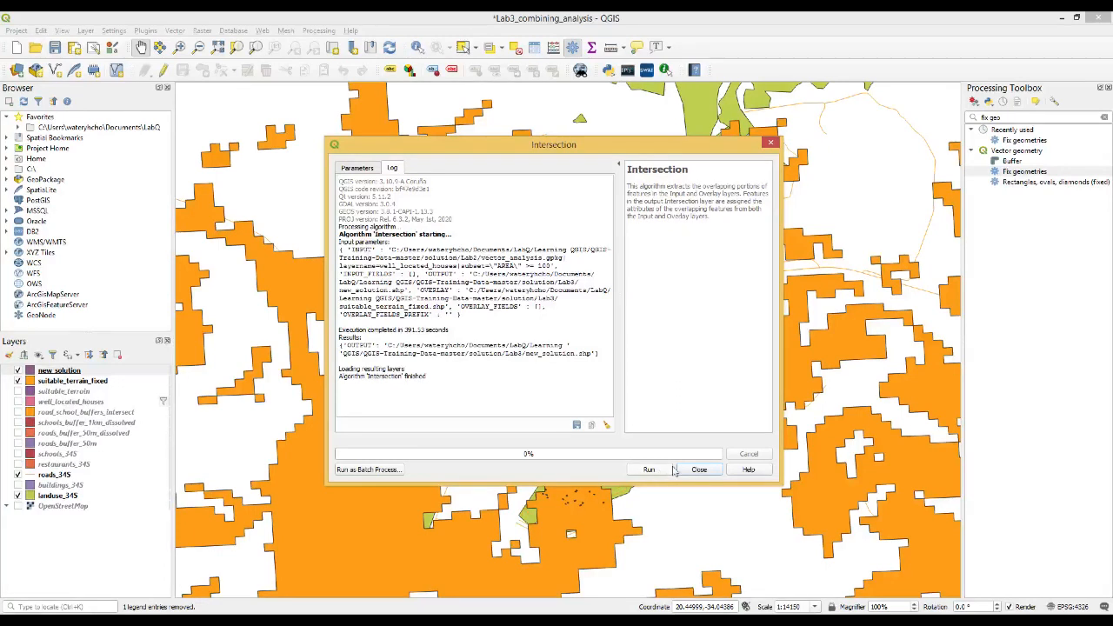
{"action": "left_click", "coordinate": [699, 470]}
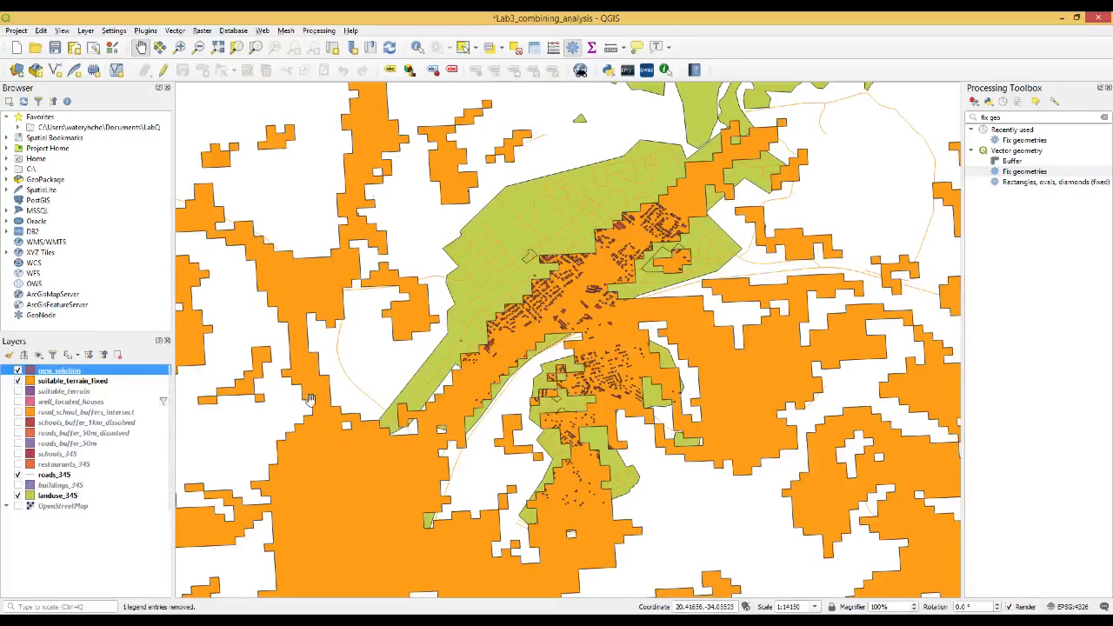
Step: Toggle the visibility of suitable_terrain_fixed, landuse_34S and new_solution to compare the intersected houses with the terrain and land use
{"action": "left_click", "coordinate": [18, 382]}
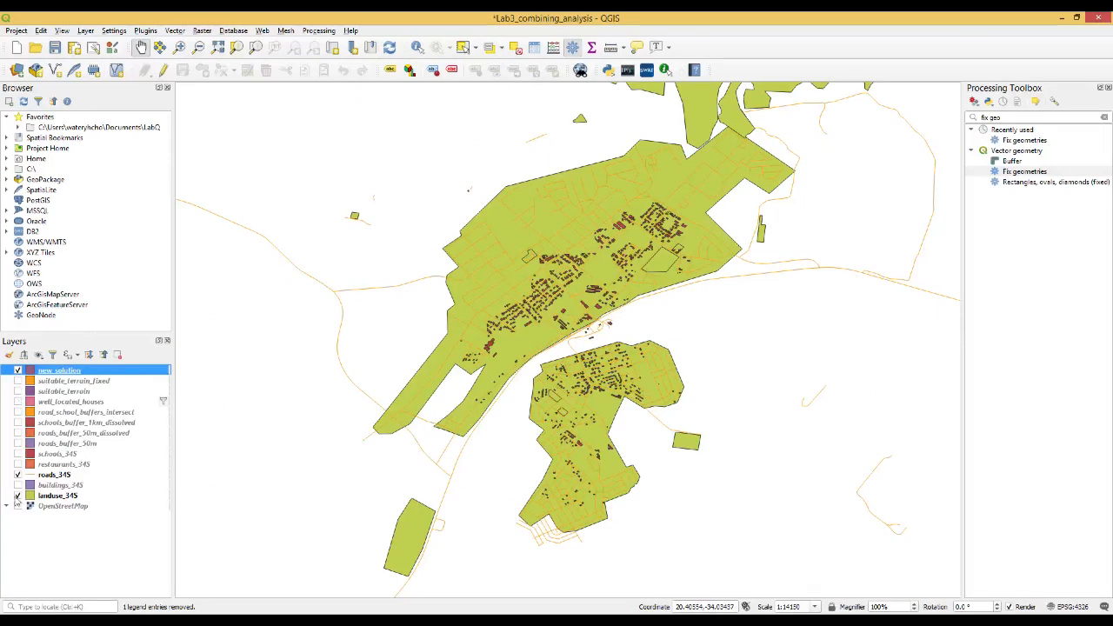
{"action": "left_click", "coordinate": [17, 496]}
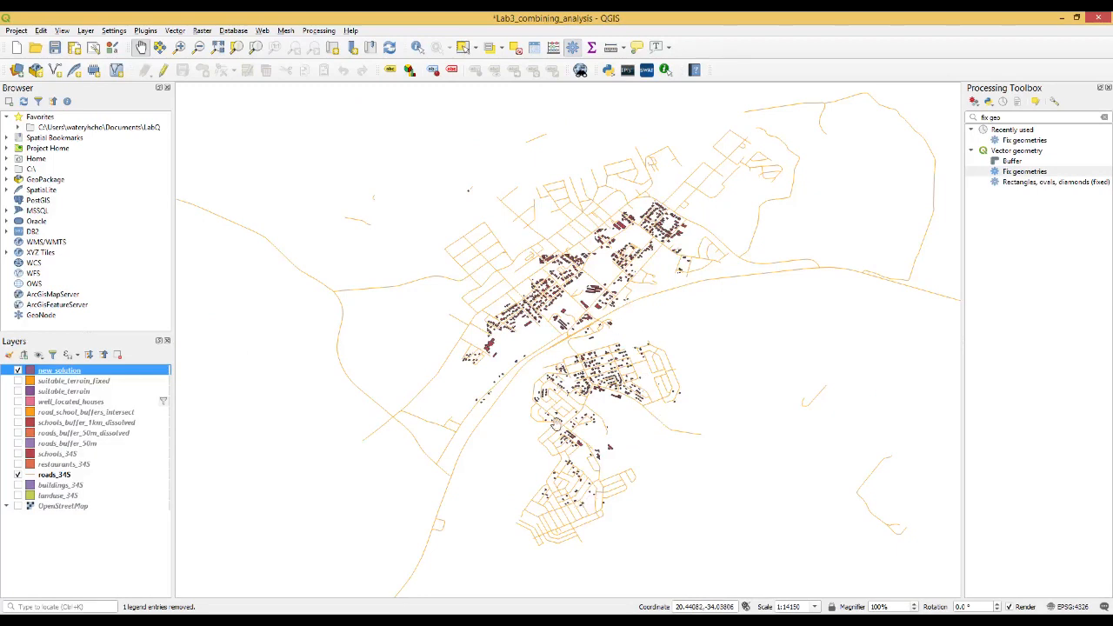
{"action": "left_click", "coordinate": [18, 496]}
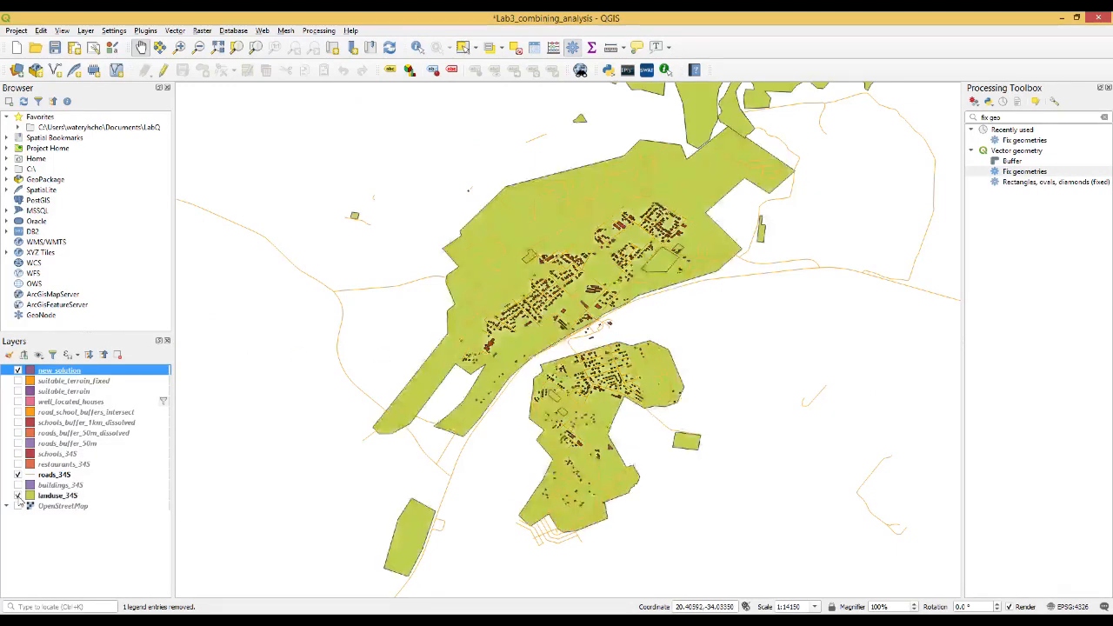
{"action": "left_click", "coordinate": [19, 382]}
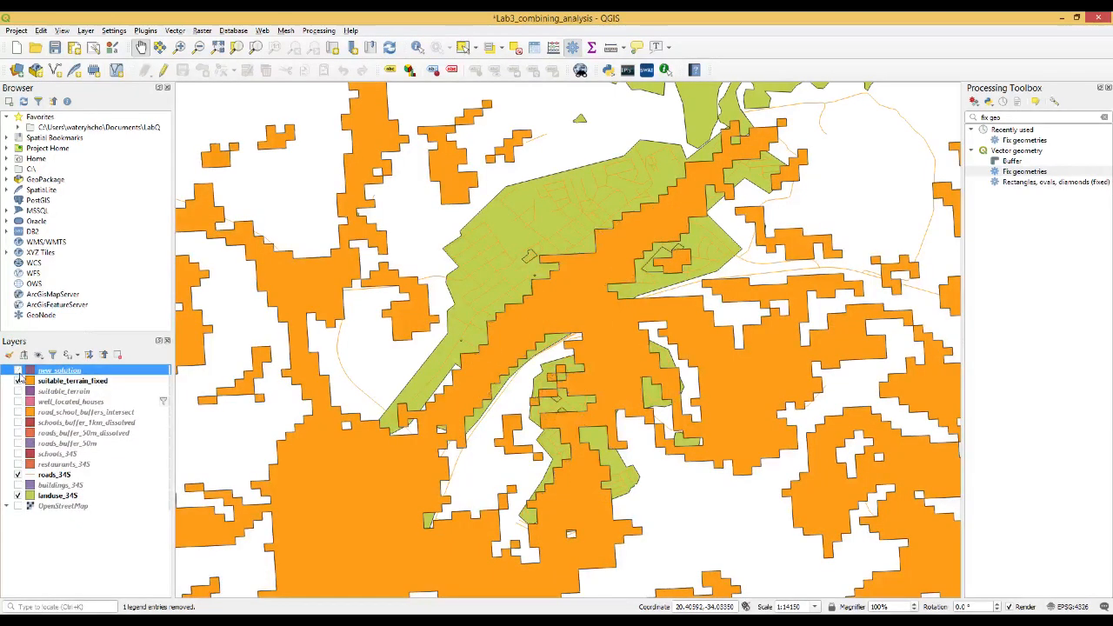
{"action": "left_click", "coordinate": [18, 372]}
{"action": "left_click", "coordinate": [19, 372]}
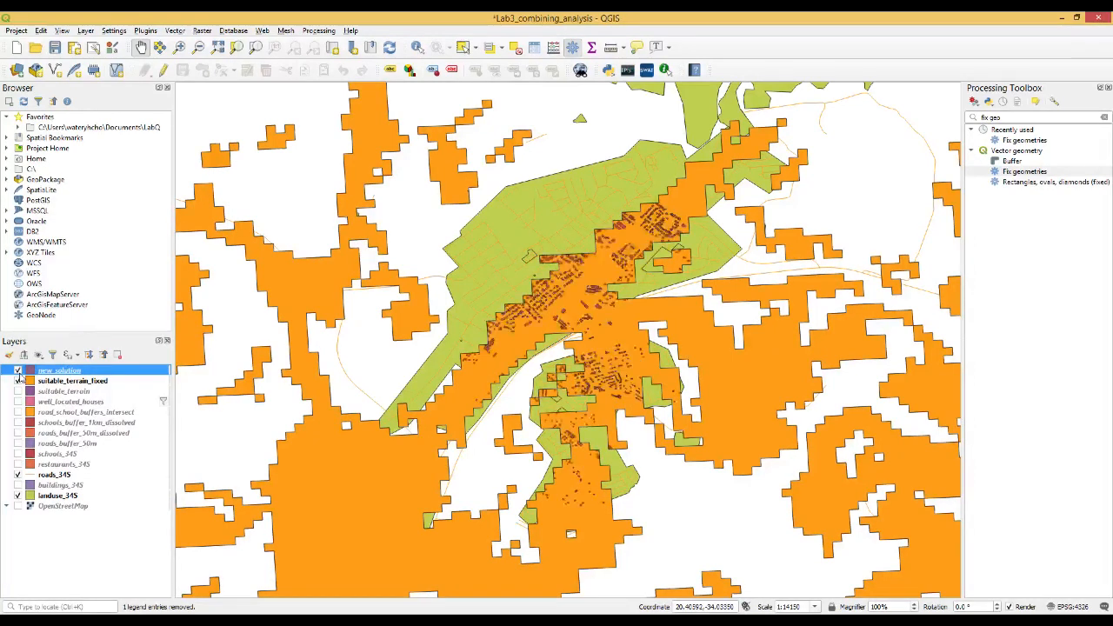
{"action": "left_click", "coordinate": [18, 373]}
{"action": "left_click", "coordinate": [18, 372]}
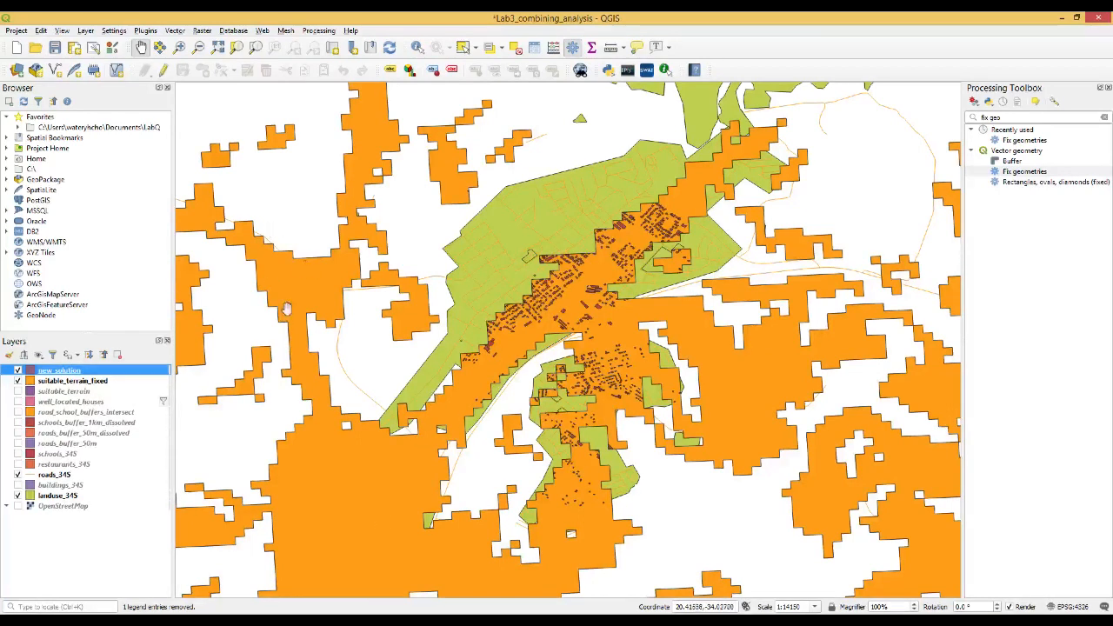
Step: Open the Buffer geoprocessing tool with suitable_terrain_fixed as the input layer
{"action": "left_click", "coordinate": [176, 32]}
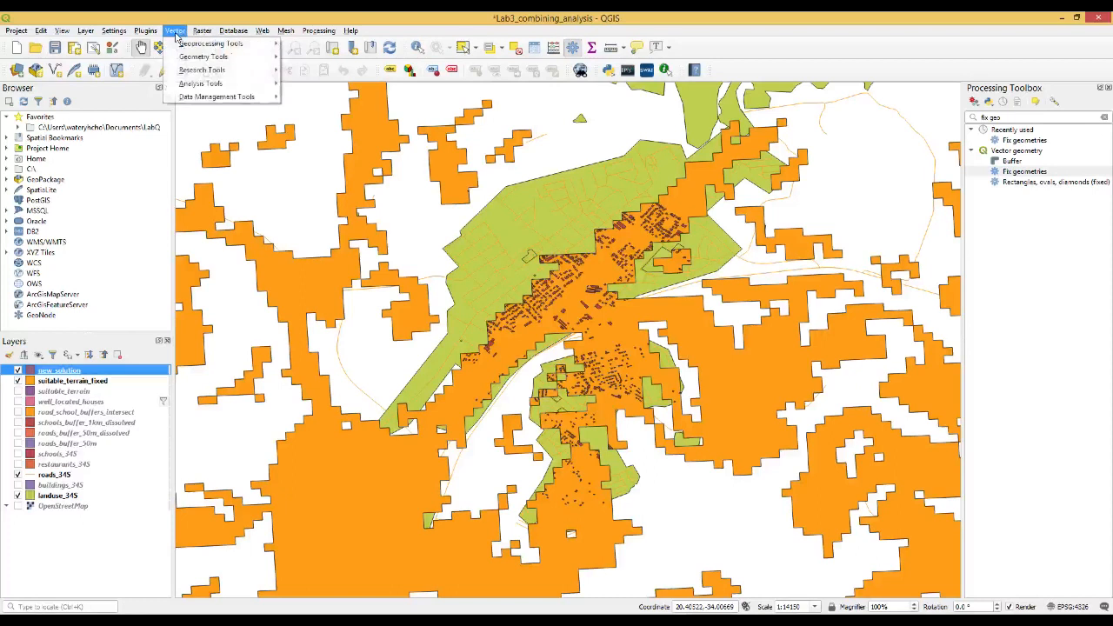
{"action": "mouse_move", "coordinate": [189, 46]}
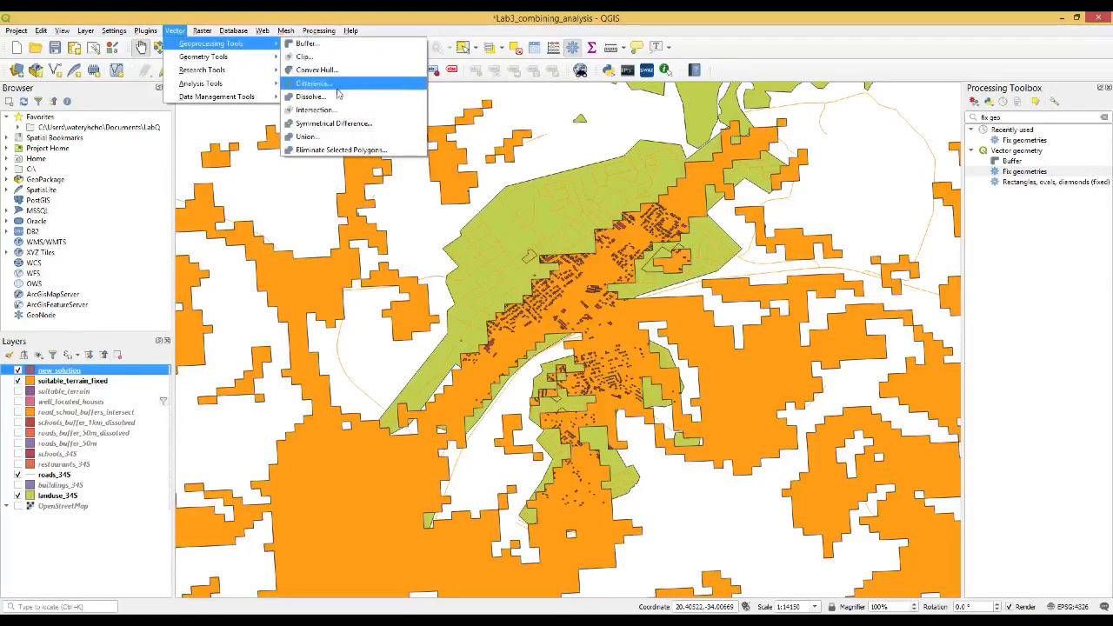
{"action": "left_click", "coordinate": [326, 45]}
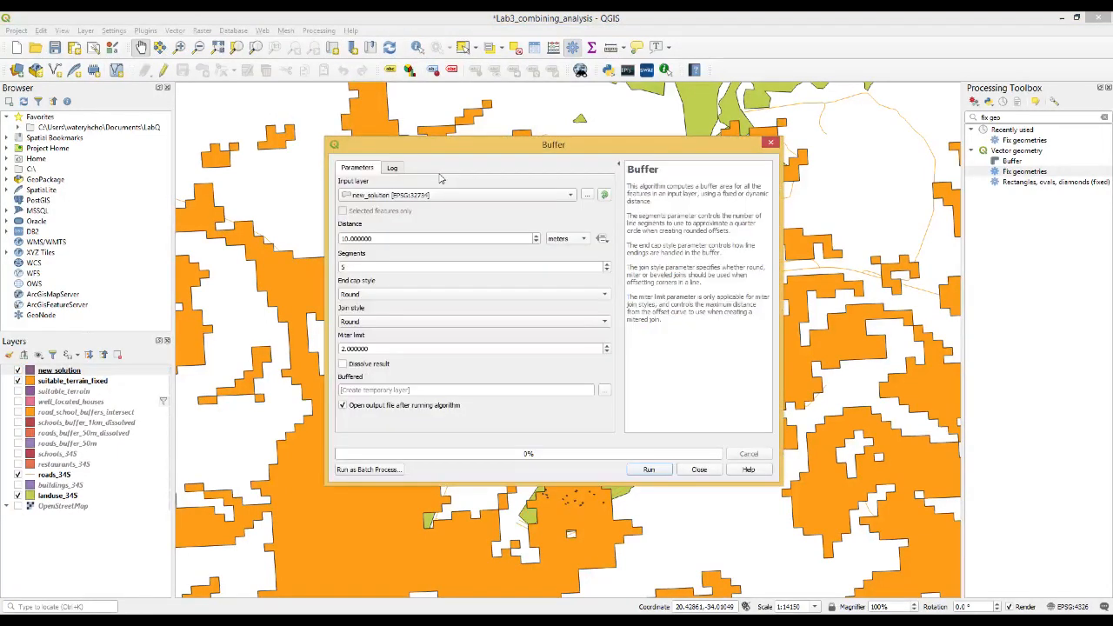
{"action": "left_click", "coordinate": [445, 195]}
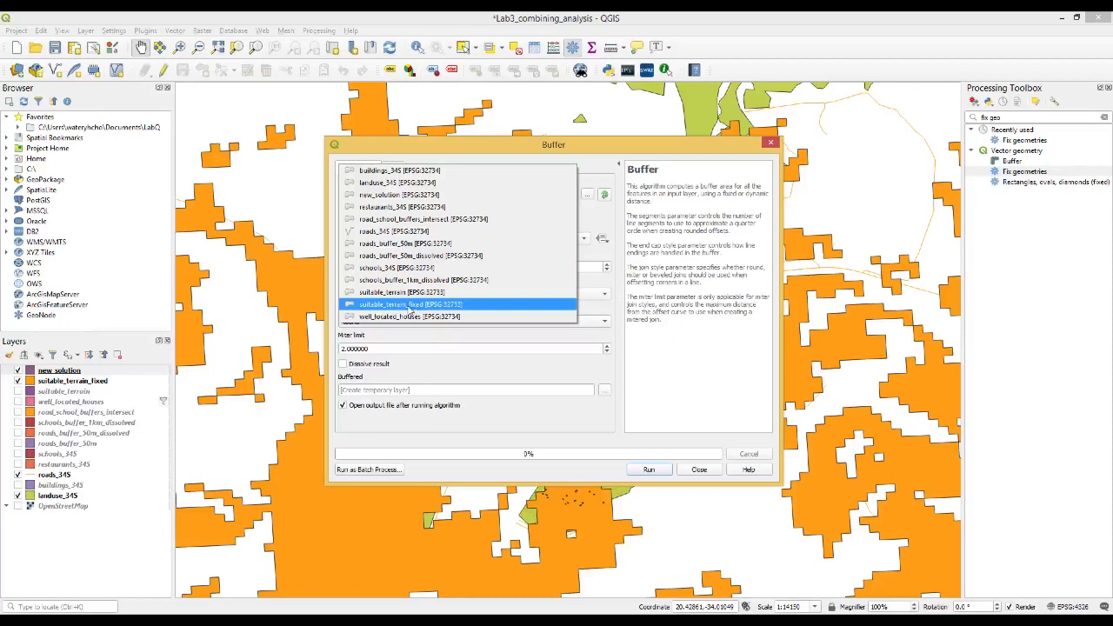
{"action": "left_click", "coordinate": [409, 305]}
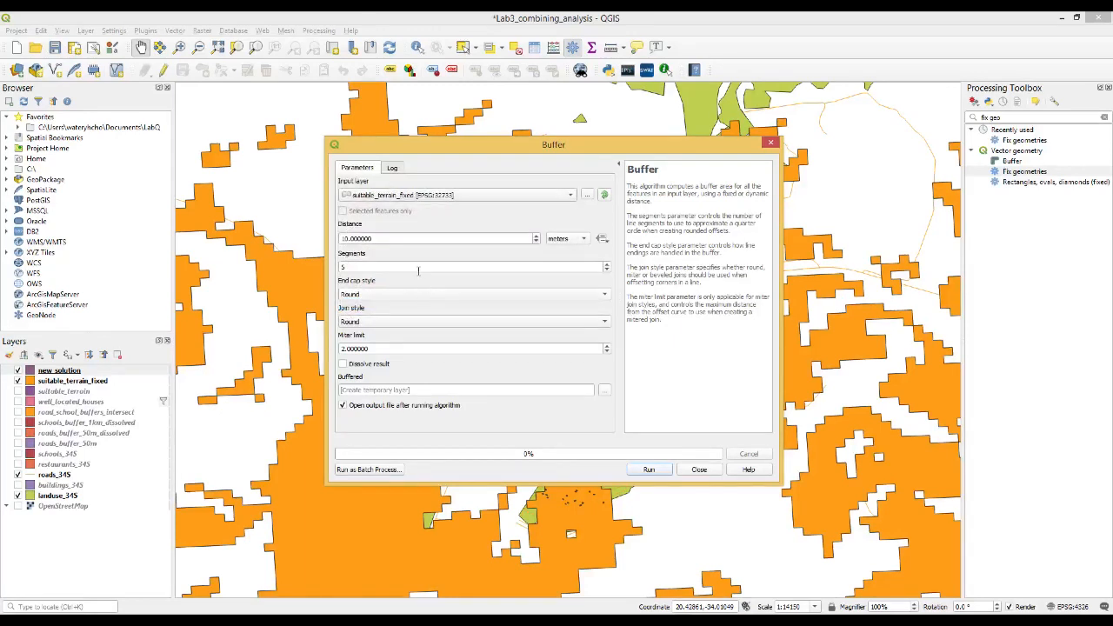
Step: Set the buffer distance to -100 meters and the number of segments to 10
{"action": "left_click_drag", "start_coordinate": [388, 239], "coordinate": [341, 240]}
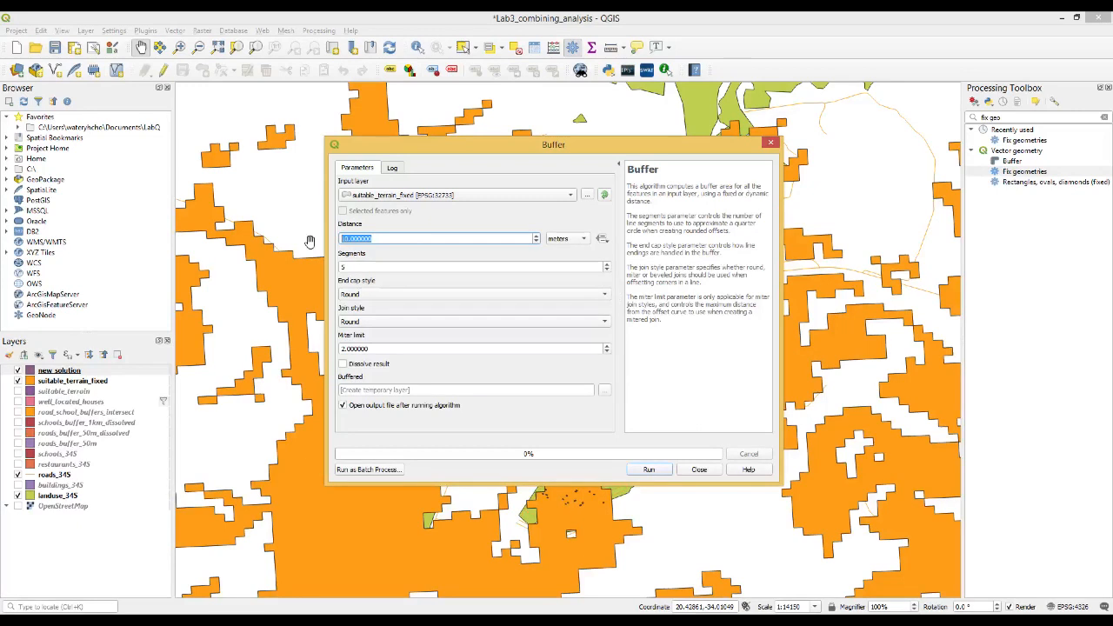
{"action": "key", "text": "BackSpace"}
{"action": "key", "text": "Tab"}
{"action": "type", "text": "10"}
{"action": "left_click", "coordinate": [503, 417]}
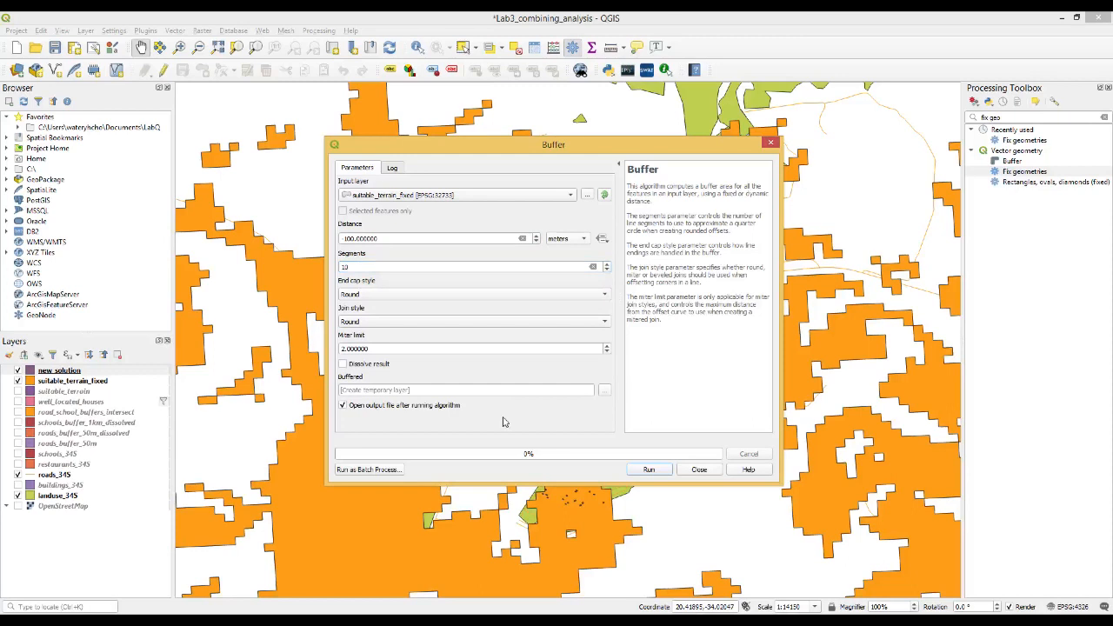
Step: Save the buffer output as suitable_terrain_fixed_continuous_100m.shp in the Lab3 folder and run the buffer
{"action": "left_click", "coordinate": [605, 391]}
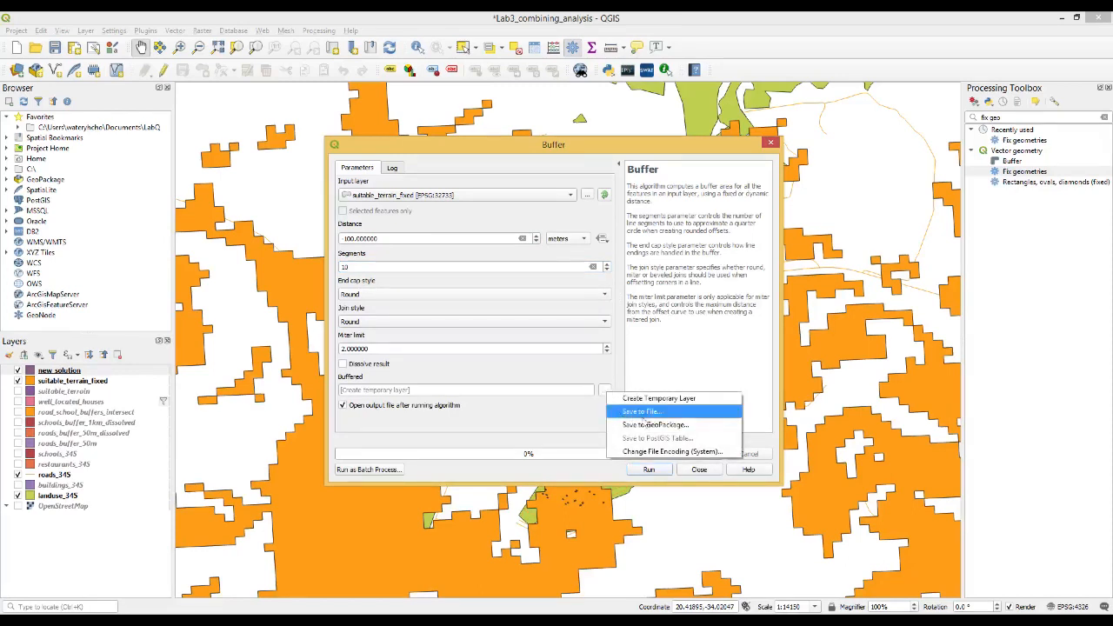
{"action": "left_click", "coordinate": [646, 415]}
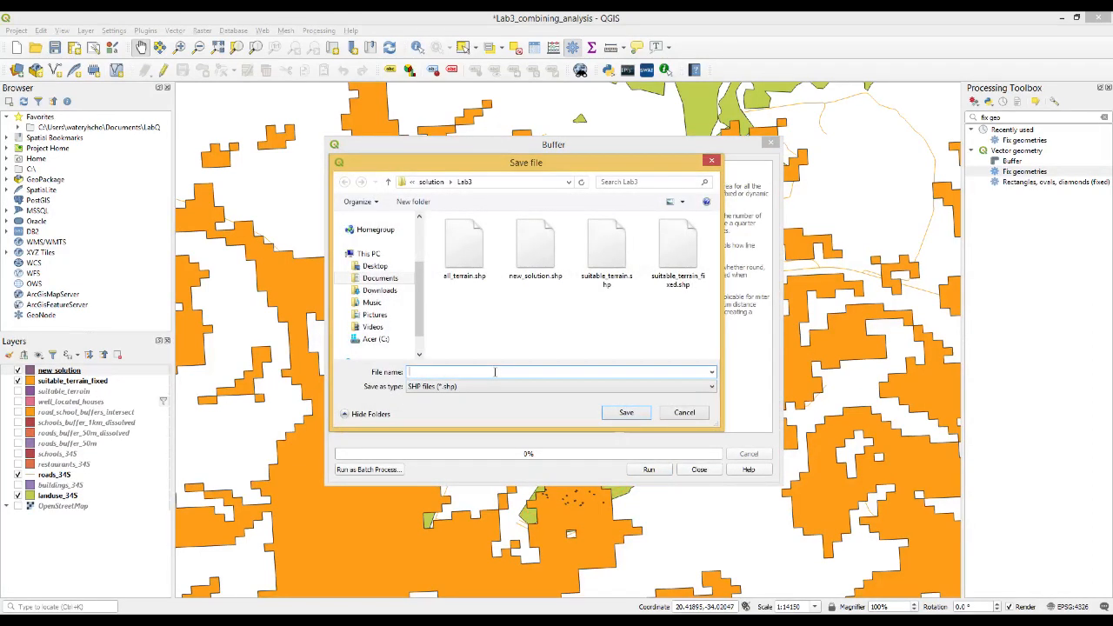
{"action": "left_click", "coordinate": [677, 277]}
{"action": "double_click", "coordinate": [476, 371]}
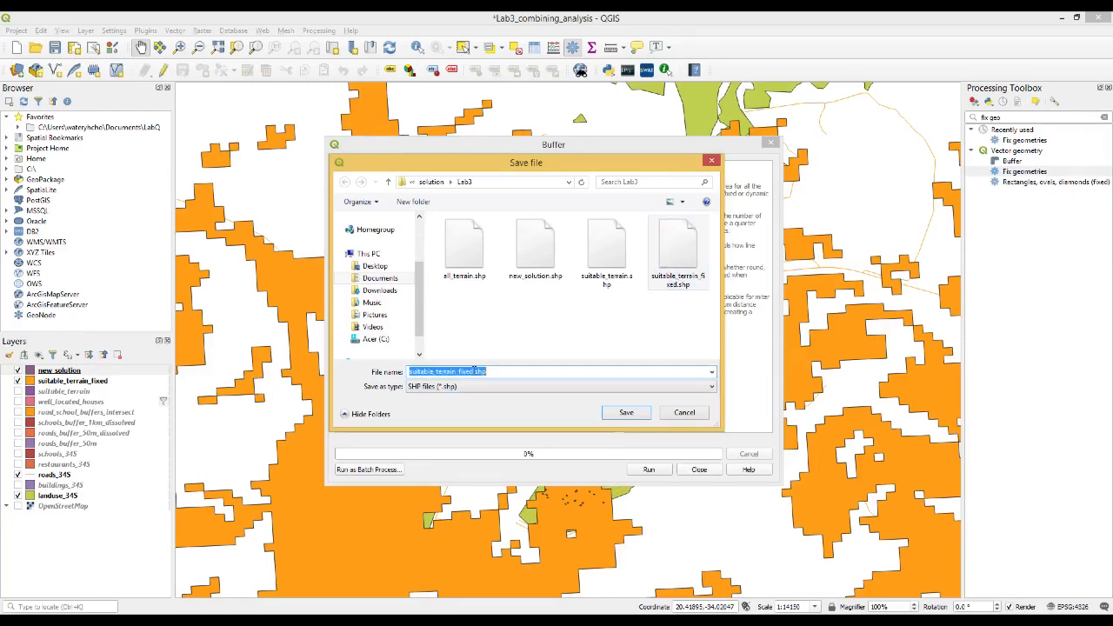
{"action": "left_click", "coordinate": [471, 371]}
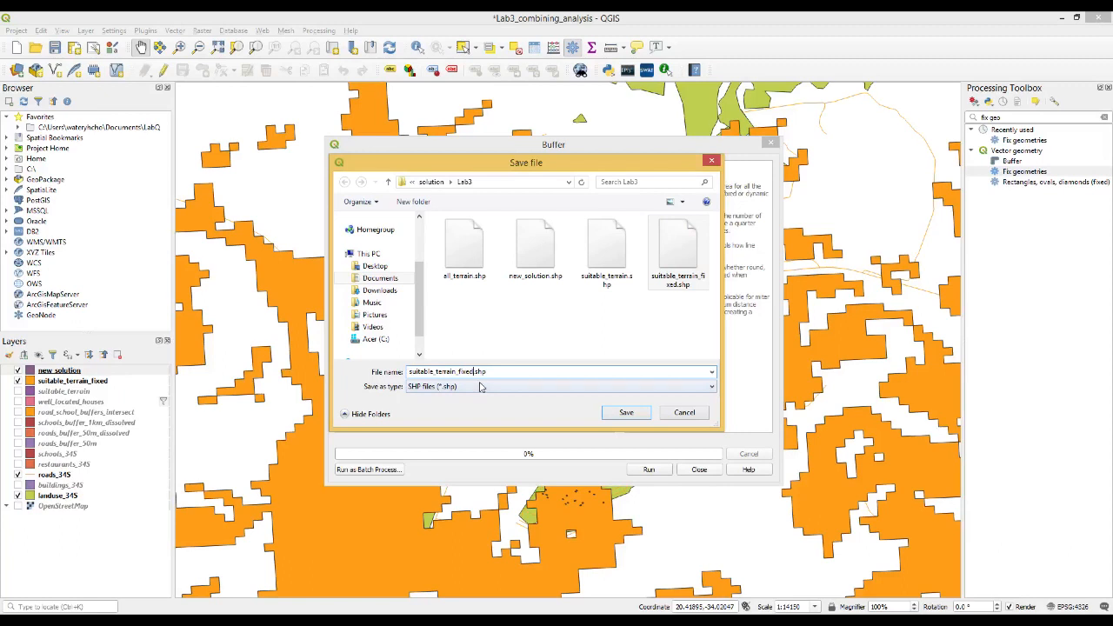
{"action": "type", "text": "_"}
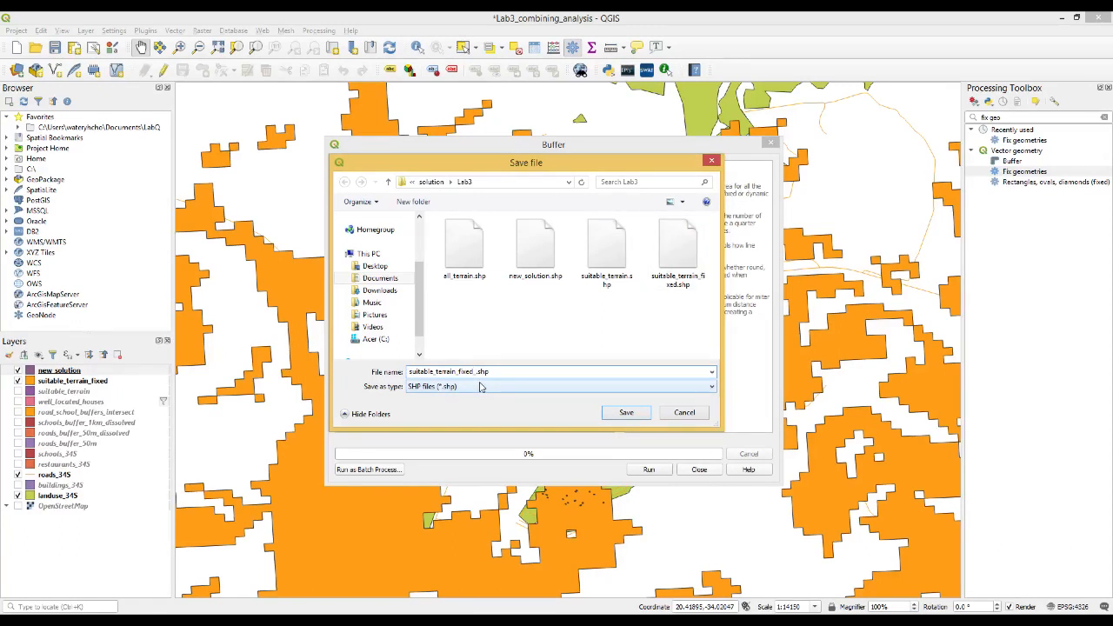
{"action": "type", "text": "continuous_100m"}
{"action": "left_click", "coordinate": [629, 413]}
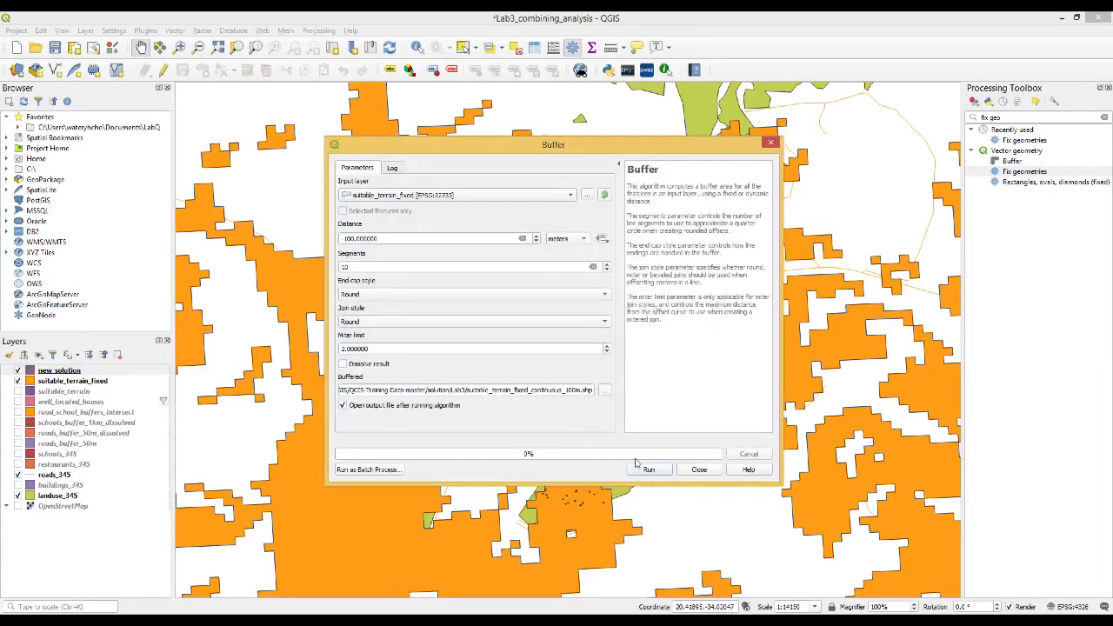
{"action": "left_click", "coordinate": [647, 471]}
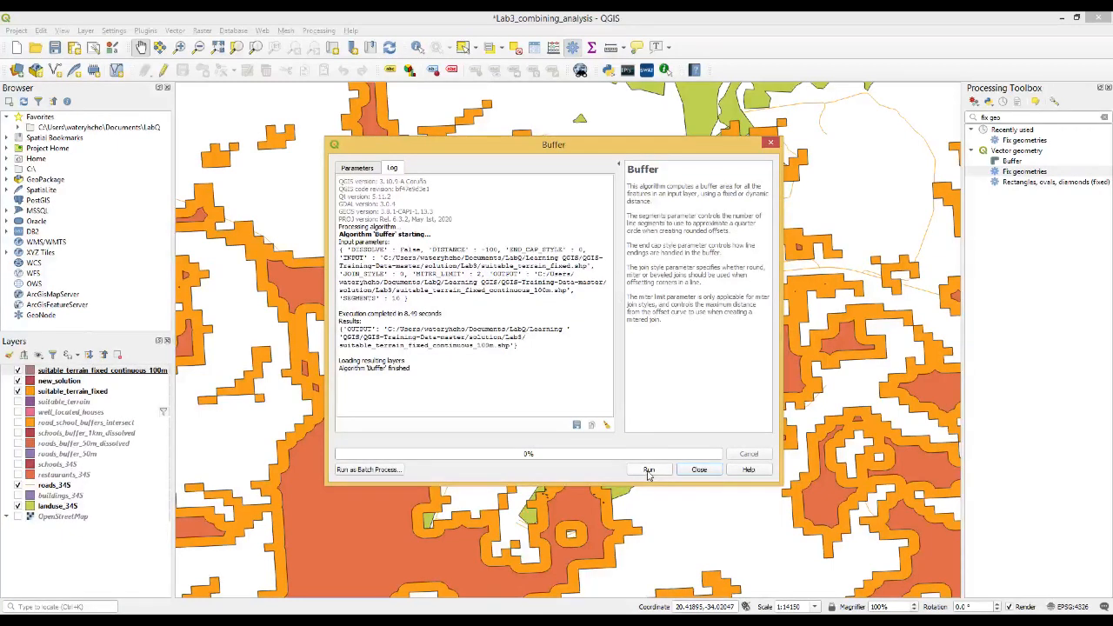
{"action": "left_click", "coordinate": [699, 470]}
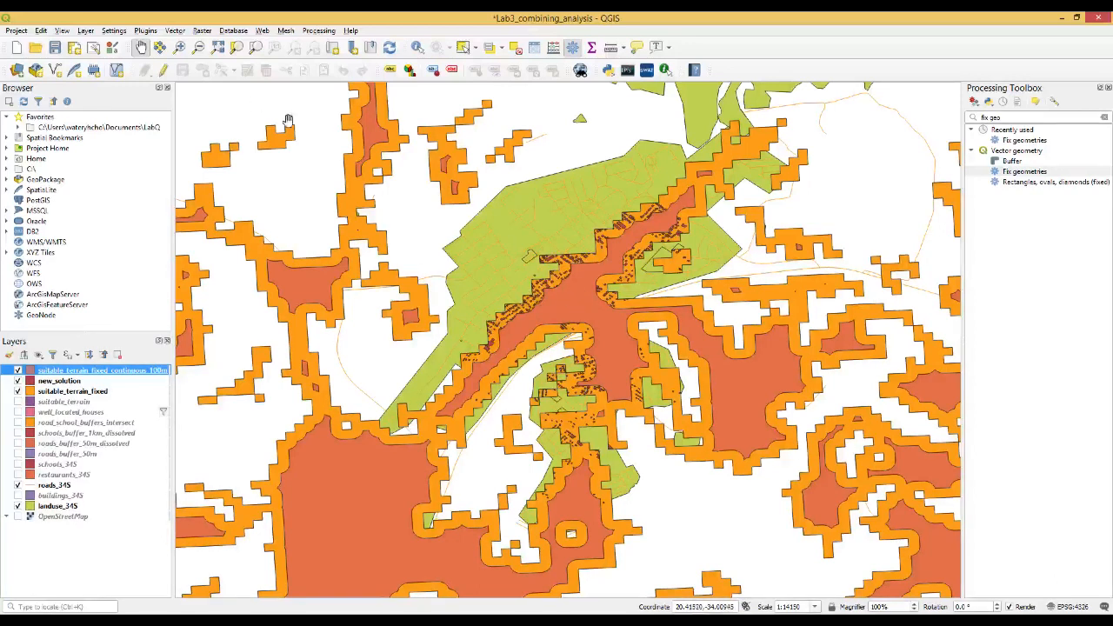
Step: Select by location the new_solution features that intersect suitable_terrain_fixed_continuous_100m, and hide the buffer layer to reveal the selection
{"action": "left_click", "coordinate": [178, 33]}
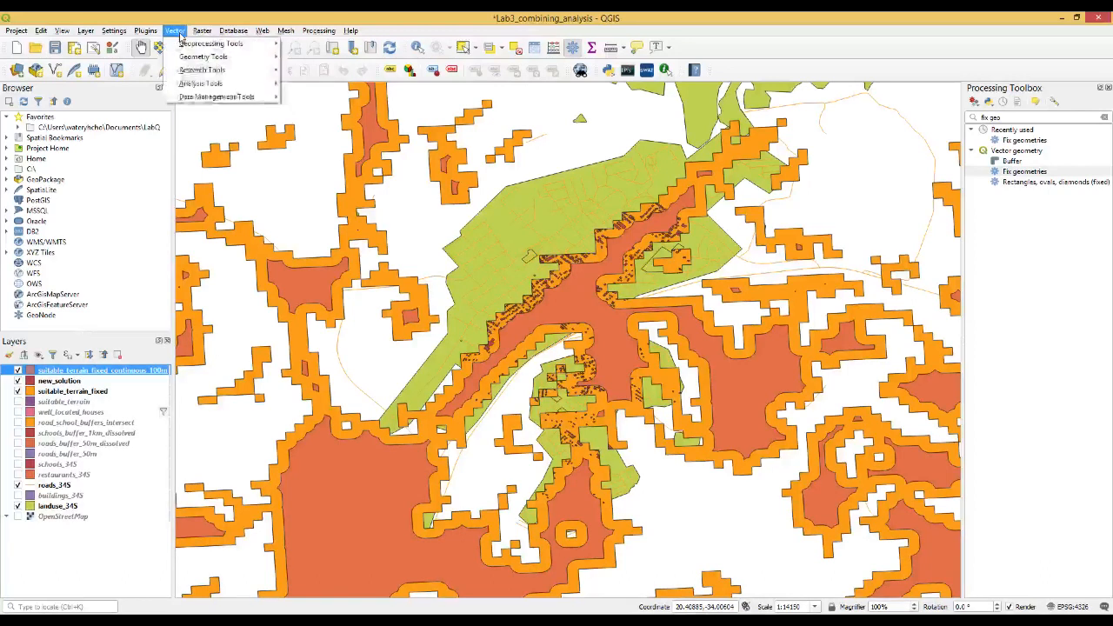
{"action": "mouse_move", "coordinate": [198, 72]}
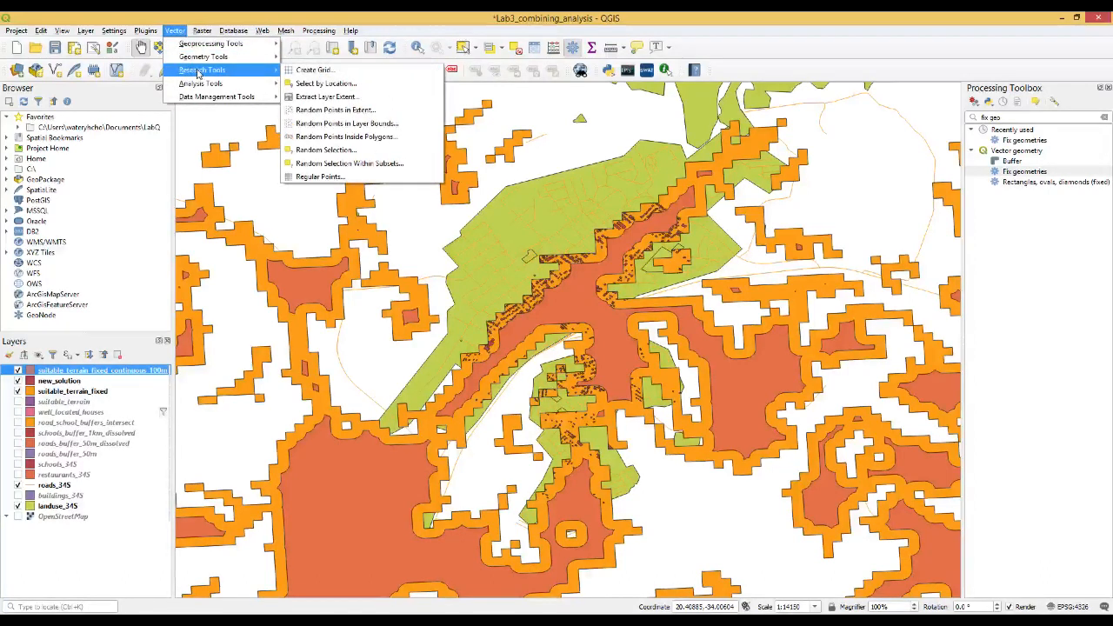
{"action": "left_click", "coordinate": [318, 85]}
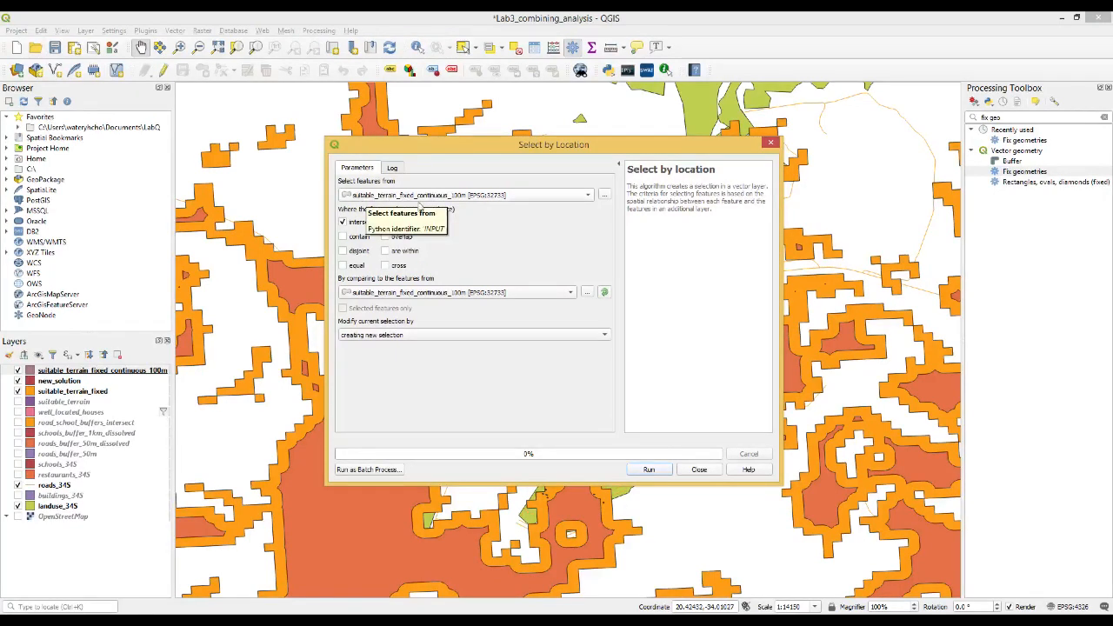
{"action": "left_click", "coordinate": [450, 196]}
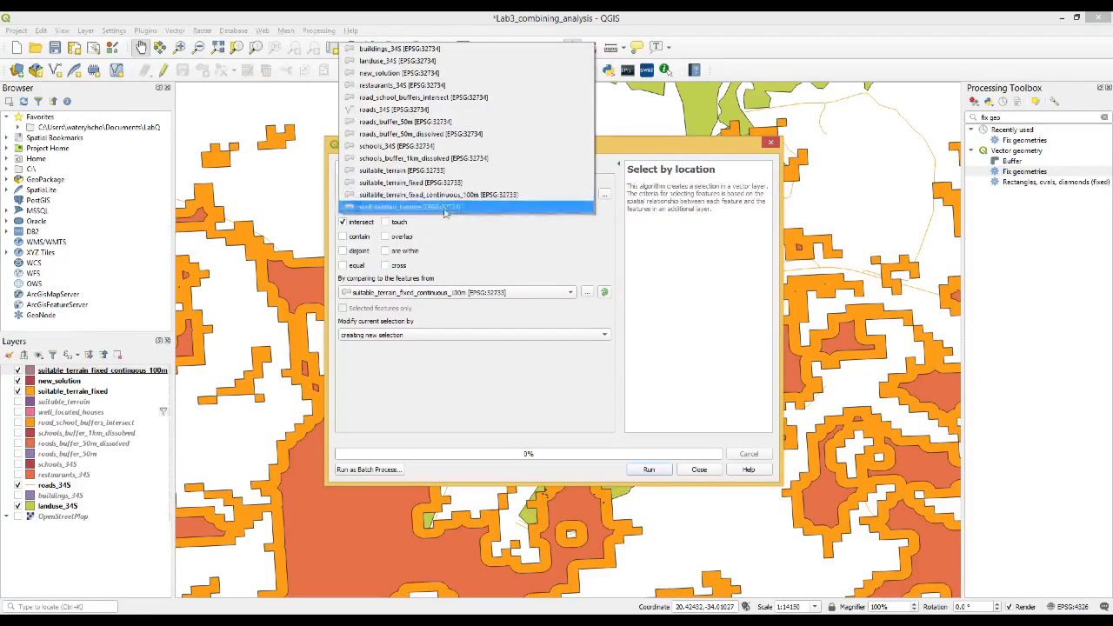
{"action": "left_click", "coordinate": [372, 75]}
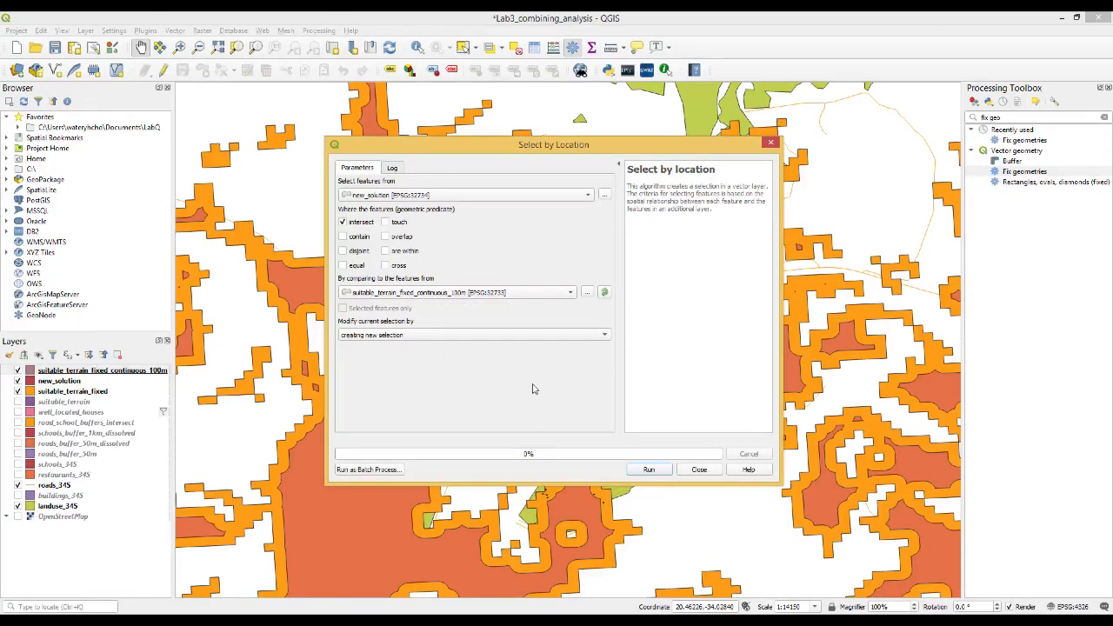
{"action": "left_click", "coordinate": [649, 469]}
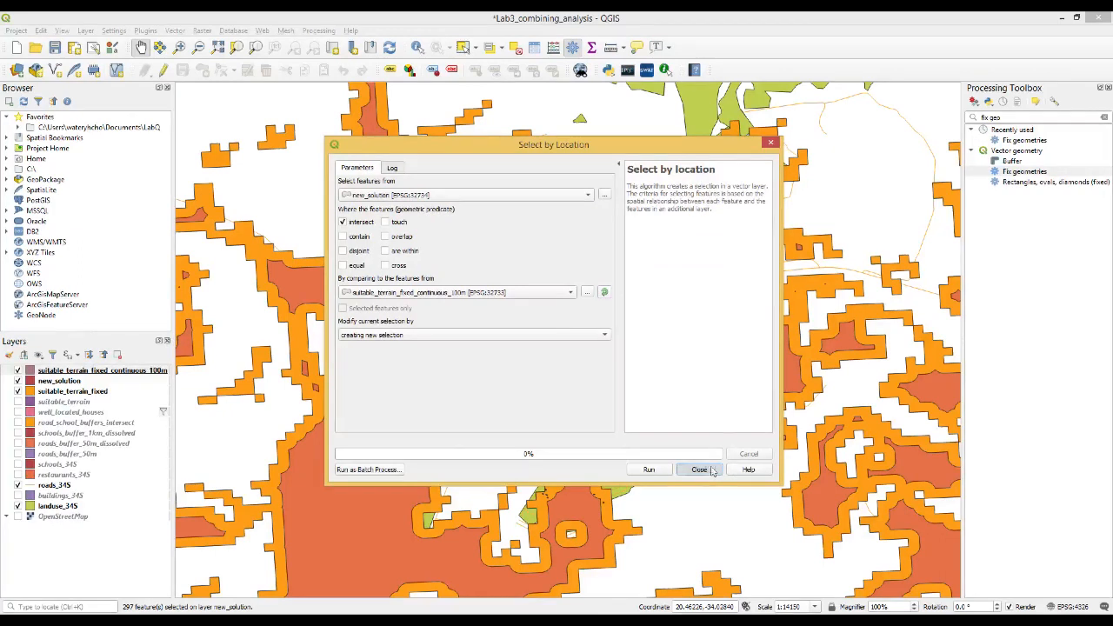
{"action": "left_click", "coordinate": [700, 469]}
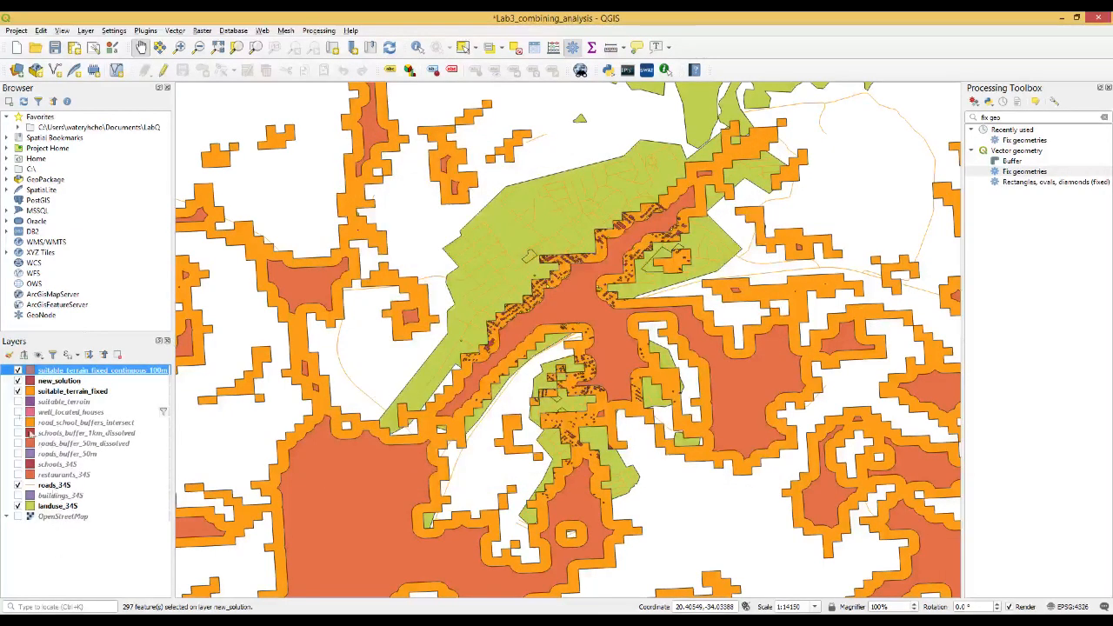
{"action": "left_click", "coordinate": [17, 371]}
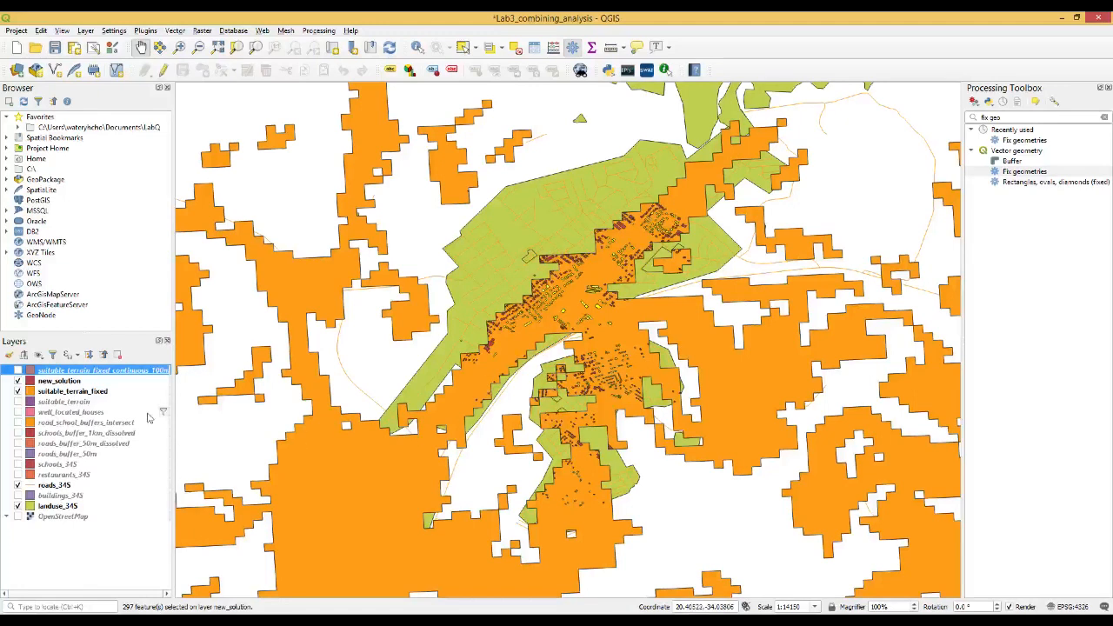
Step: Export only the selected new_solution features as the ESRI Shapefile final_answer.shp in the Lab3 folder and add it to the map
{"action": "right_click", "coordinate": [63, 382]}
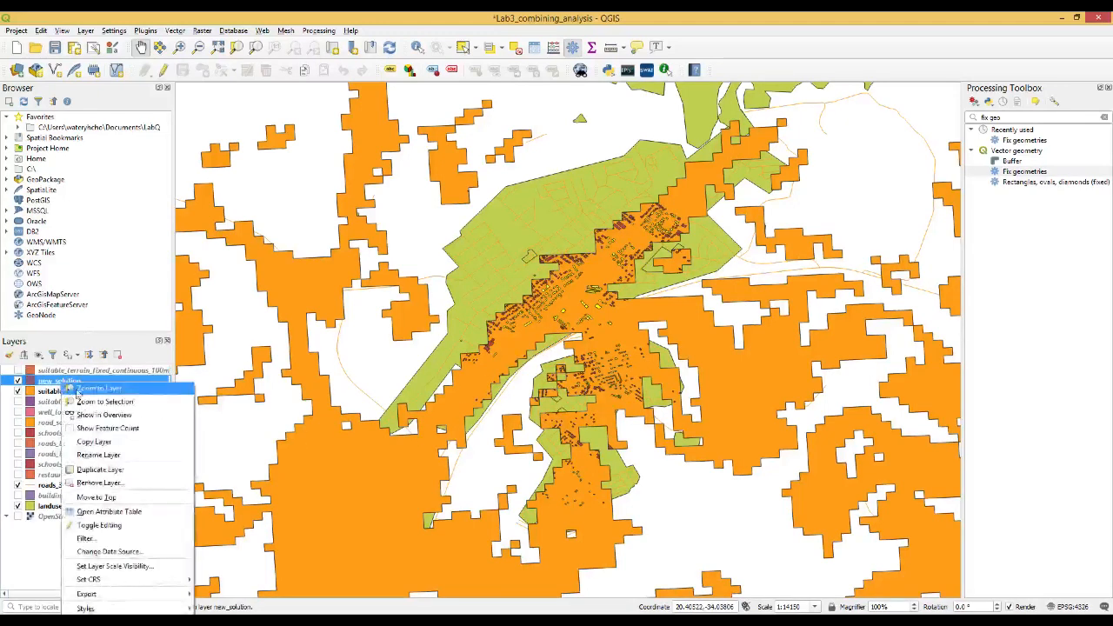
{"action": "mouse_move", "coordinate": [138, 595]}
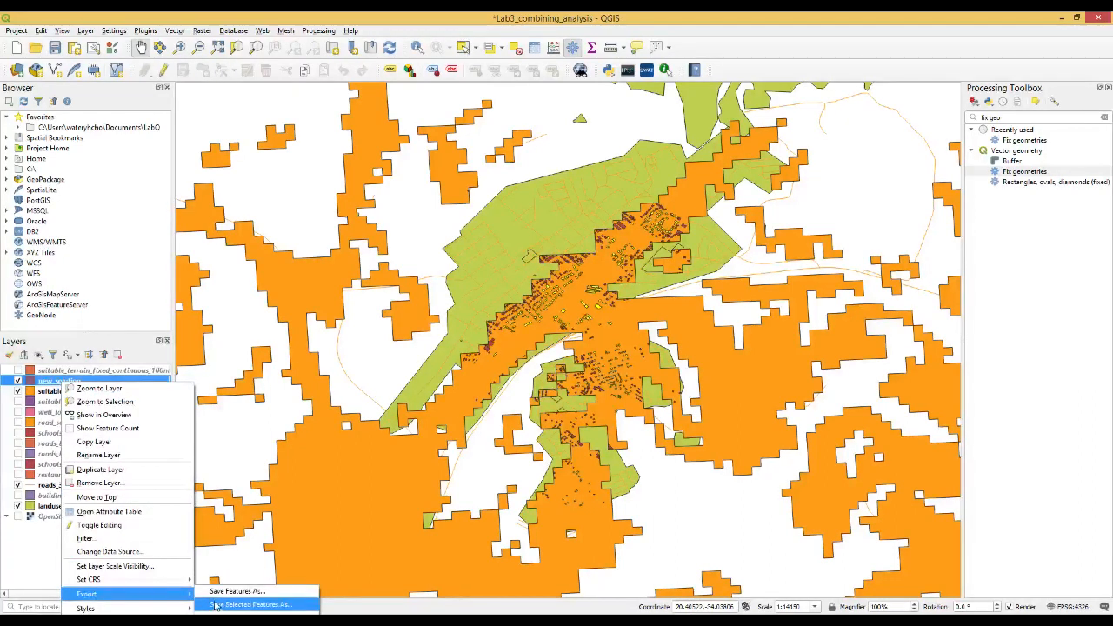
{"action": "left_click", "coordinate": [216, 606]}
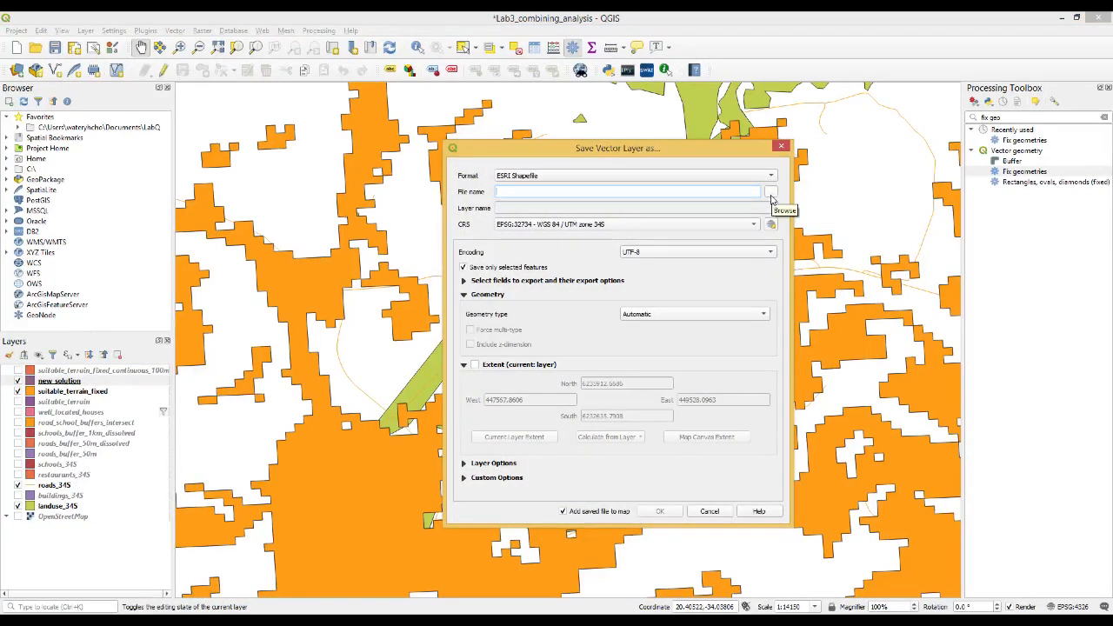
{"action": "left_click", "coordinate": [771, 192]}
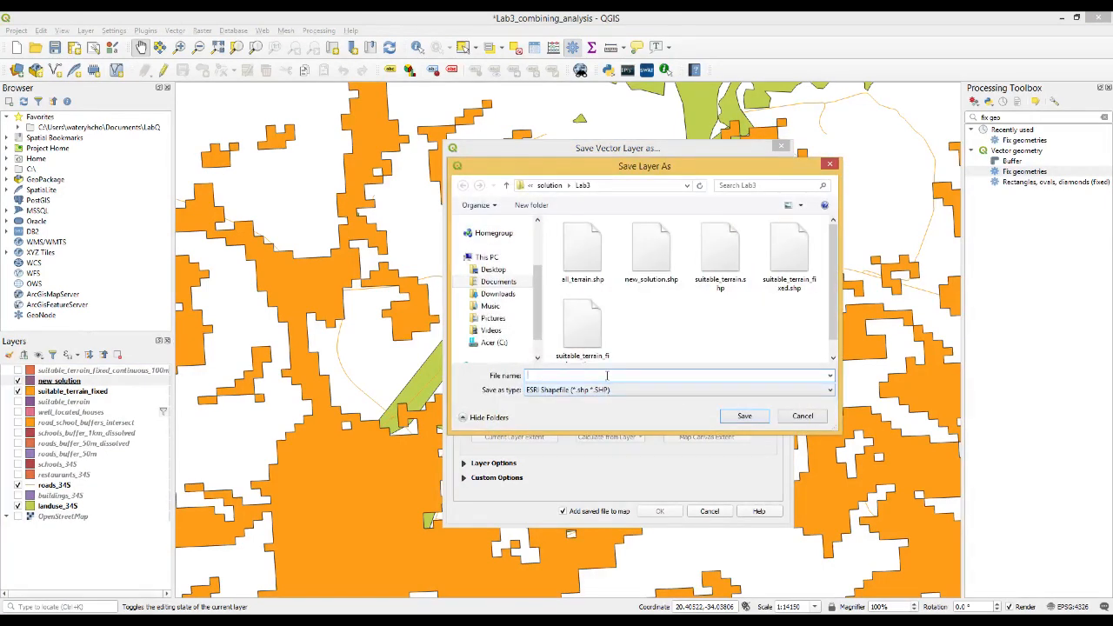
{"action": "type", "text": "final_answer"}
{"action": "left_click", "coordinate": [746, 416]}
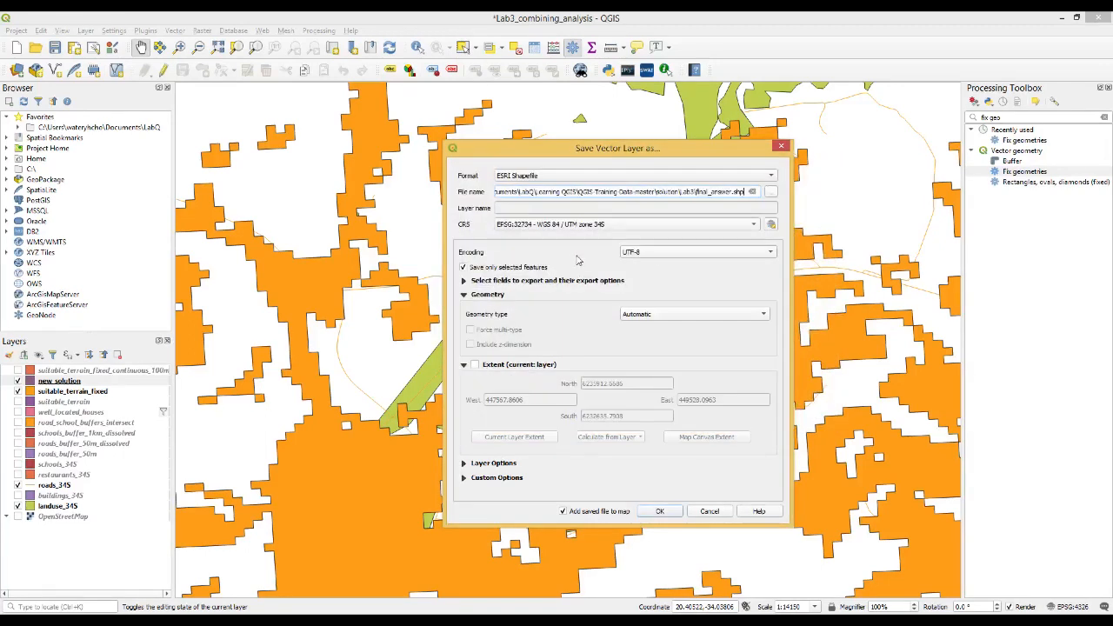
{"action": "left_click", "coordinate": [658, 512]}
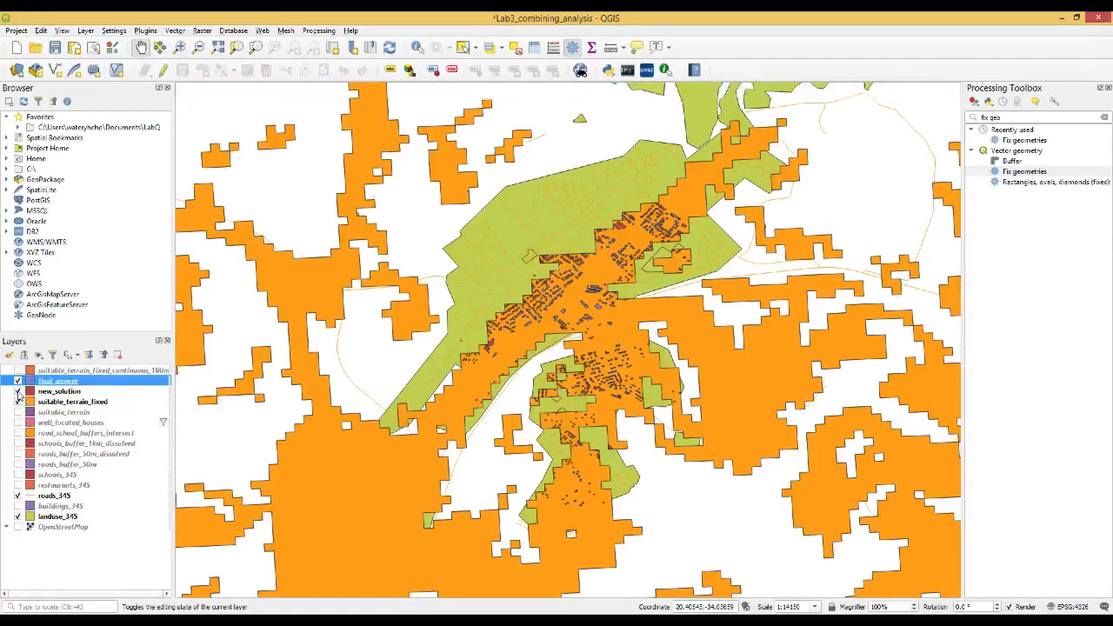
Step: Hide the new_solution and suitable_terrain_fixed layers so that final_answer displays directly over the land use
{"action": "left_click", "coordinate": [18, 392]}
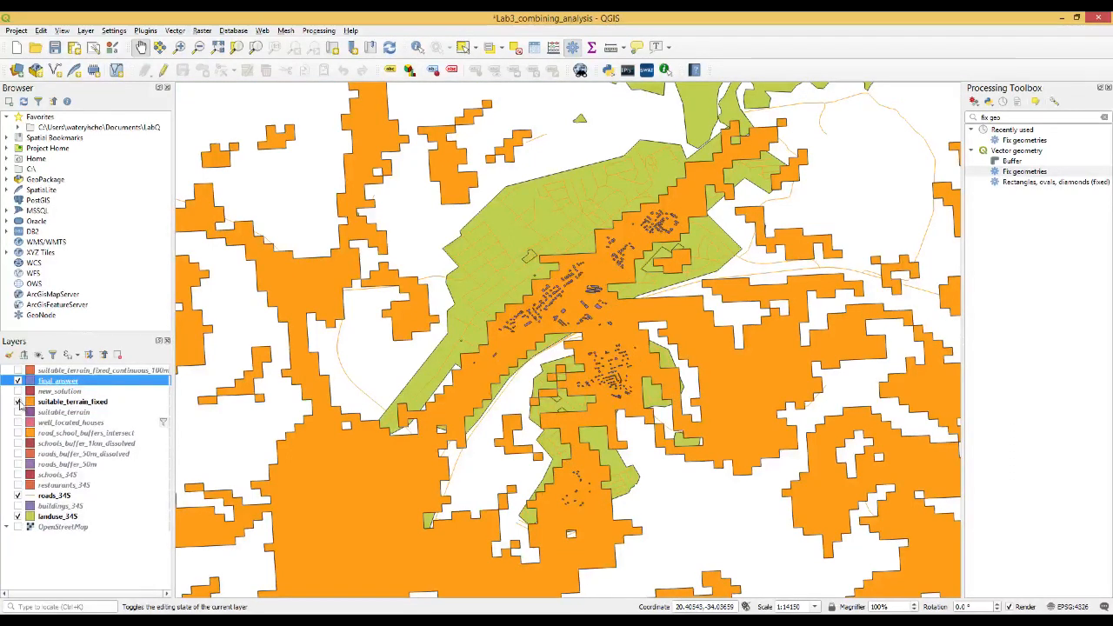
{"action": "left_click", "coordinate": [19, 402]}
{"action": "left_click", "coordinate": [19, 403]}
{"action": "left_click", "coordinate": [18, 403]}
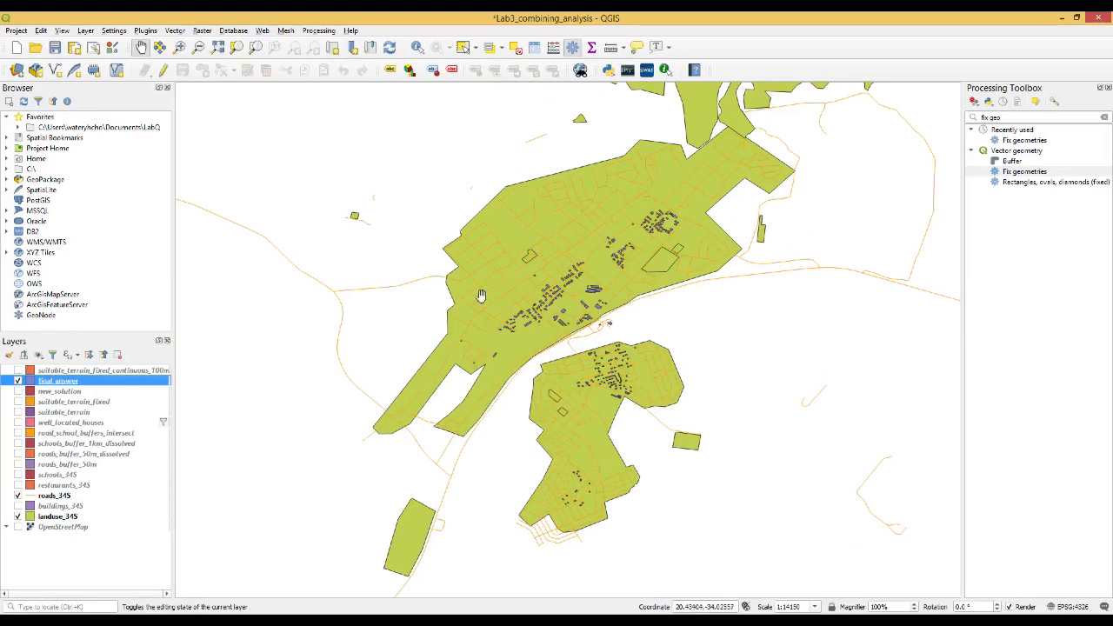
Step: Toggle the visibility of final_answer and suitable_terrain_fixed_continuous_100m to compare the selected houses with the buffered terrain
{"action": "left_click", "coordinate": [18, 381]}
{"action": "left_click", "coordinate": [18, 381]}
{"action": "left_click", "coordinate": [18, 371]}
{"action": "left_click", "coordinate": [18, 371]}
{"action": "left_click", "coordinate": [19, 371]}
{"action": "left_click", "coordinate": [18, 371]}
{"action": "left_click", "coordinate": [18, 371]}
{"action": "left_click", "coordinate": [18, 372]}
{"action": "left_click", "coordinate": [18, 372]}
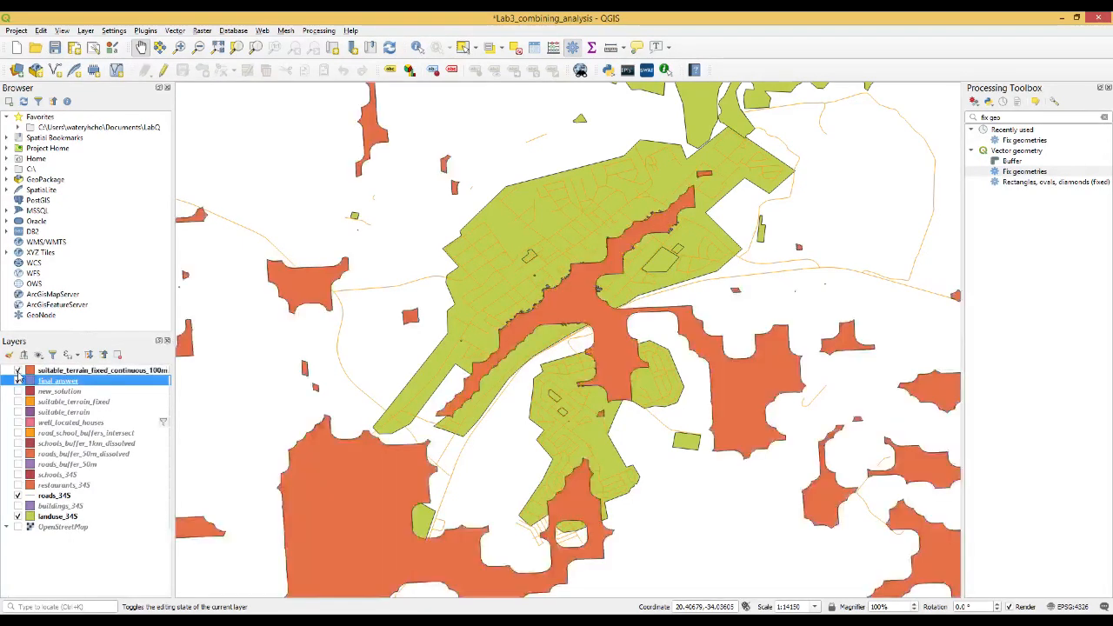
{"action": "left_click", "coordinate": [18, 372]}
{"action": "left_click", "coordinate": [18, 380]}
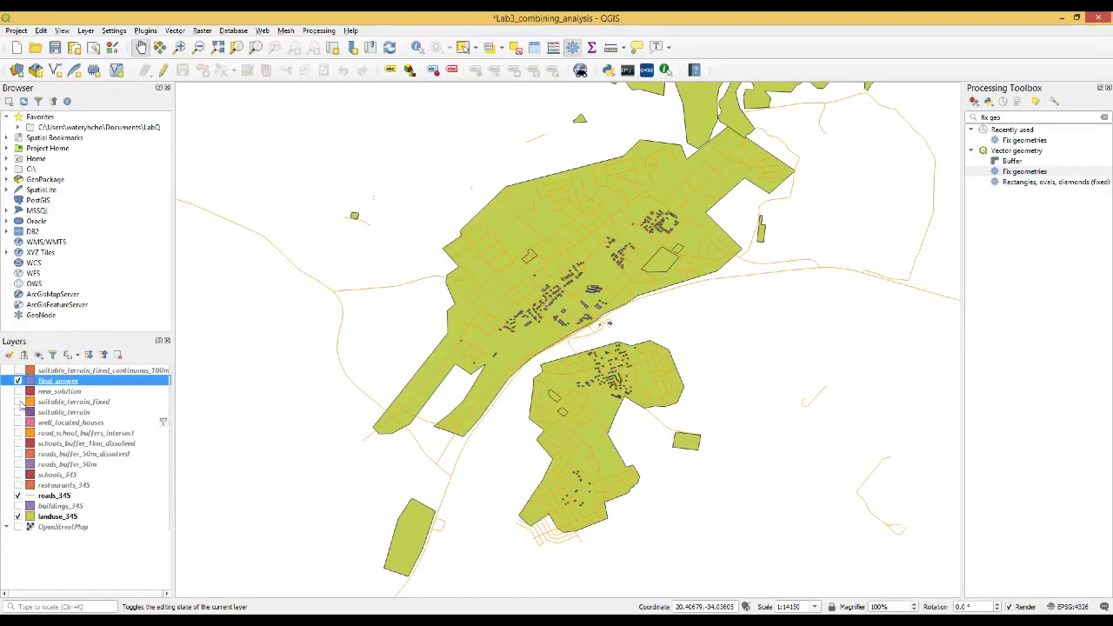
Step: Toggle suitable_terrain_fixed to compare it with the final_answer houses, leaving the terrain layer switched on
{"action": "left_click", "coordinate": [18, 402]}
{"action": "left_click", "coordinate": [18, 402]}
{"action": "left_click", "coordinate": [18, 402]}
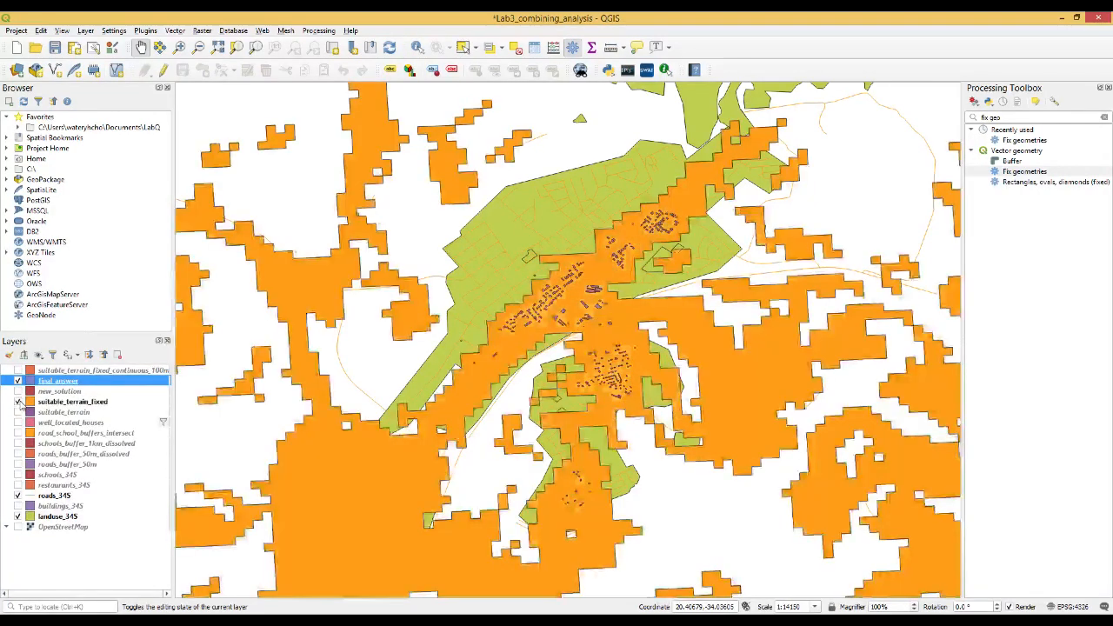
{"action": "left_click", "coordinate": [19, 402]}
{"action": "left_click", "coordinate": [18, 402]}
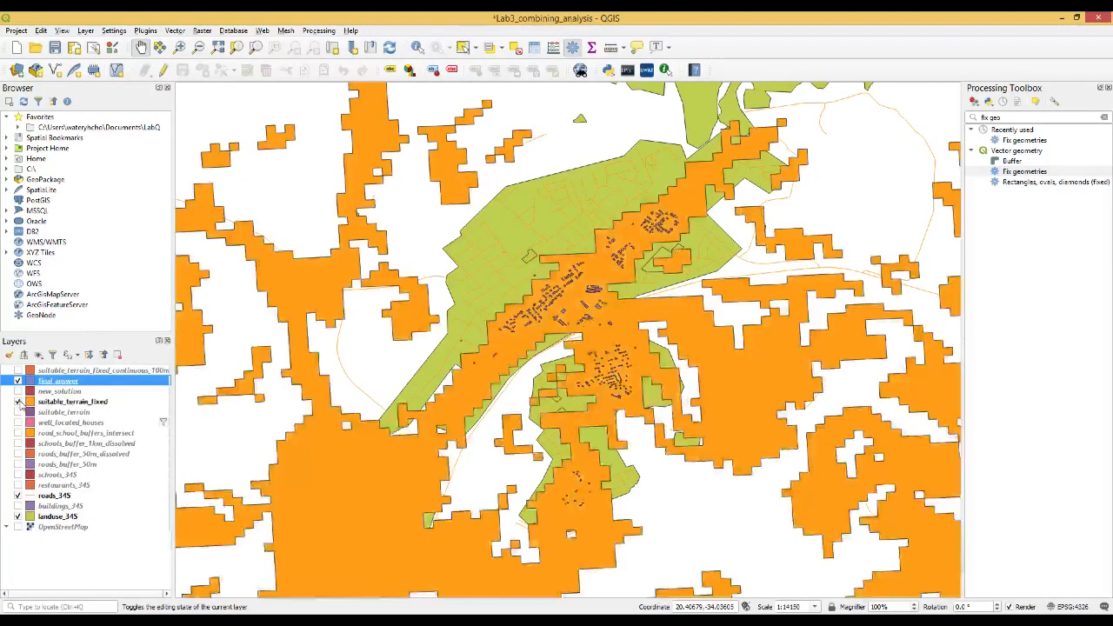
Step: Display suitable_terrain_fixed_continuous_100m with final_answer placed above it in the layer order, and save the project
{"action": "left_click", "coordinate": [17, 372]}
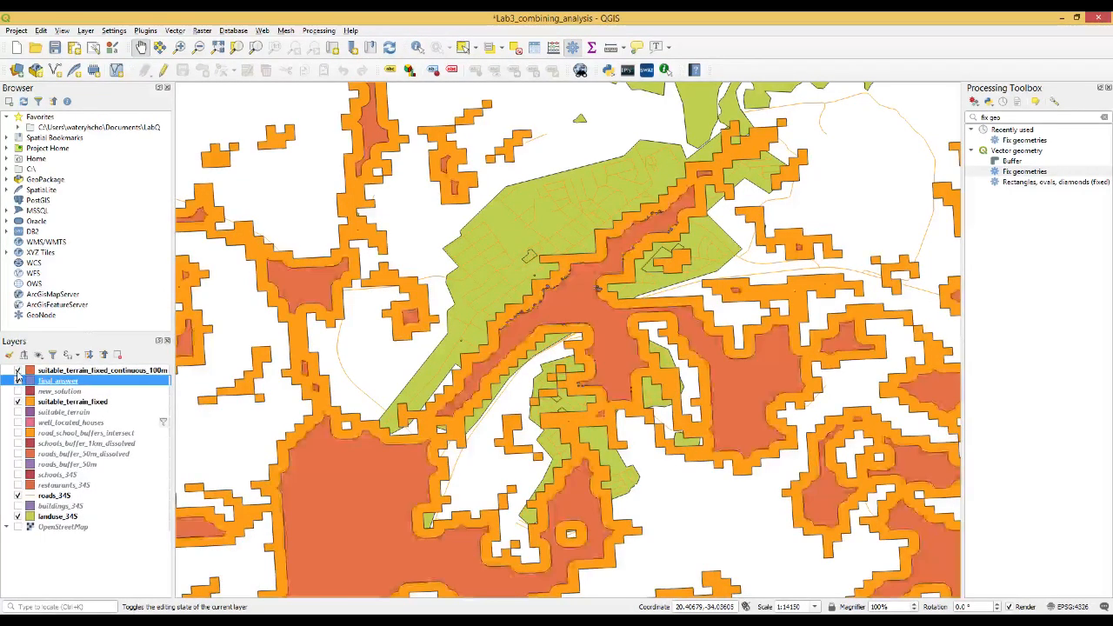
{"action": "left_click_drag", "start_coordinate": [18, 384], "coordinate": [17, 368]}
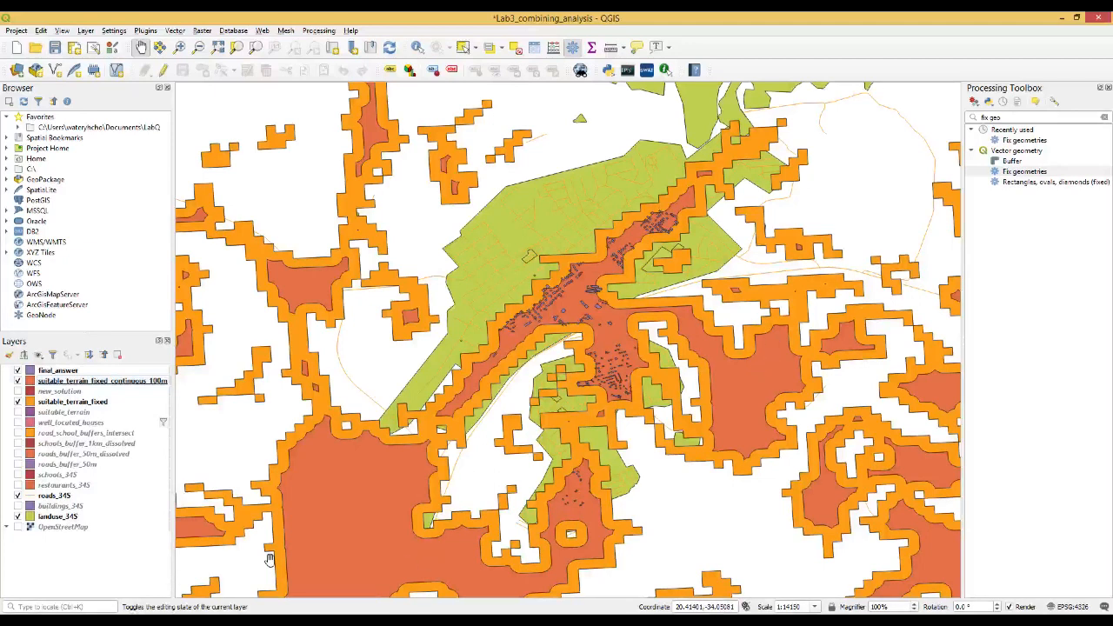
{"action": "left_click", "coordinate": [54, 48]}
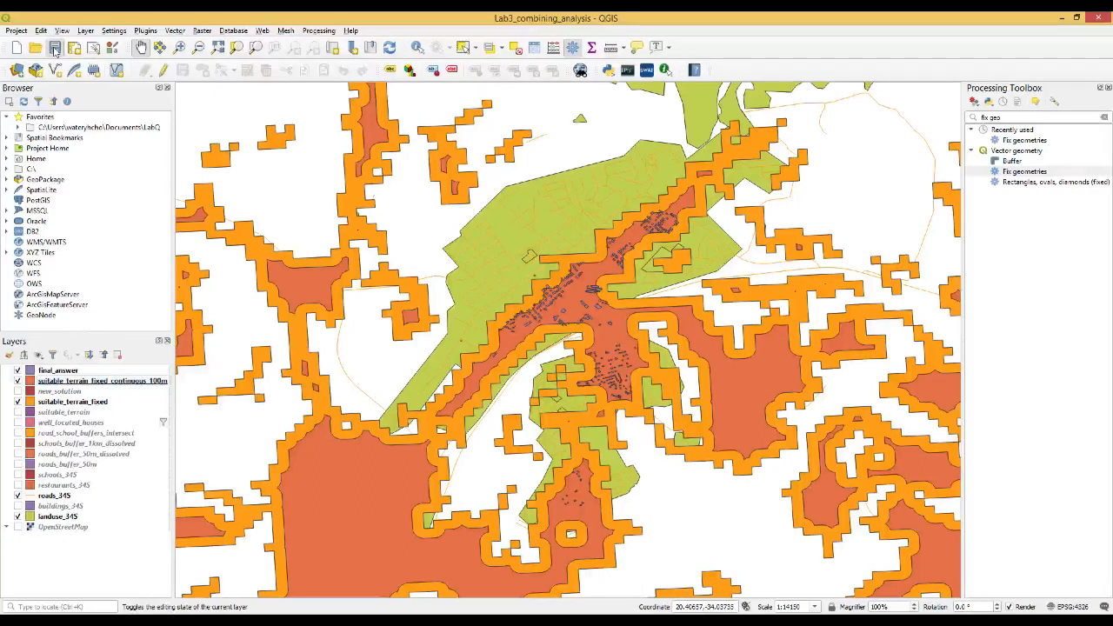